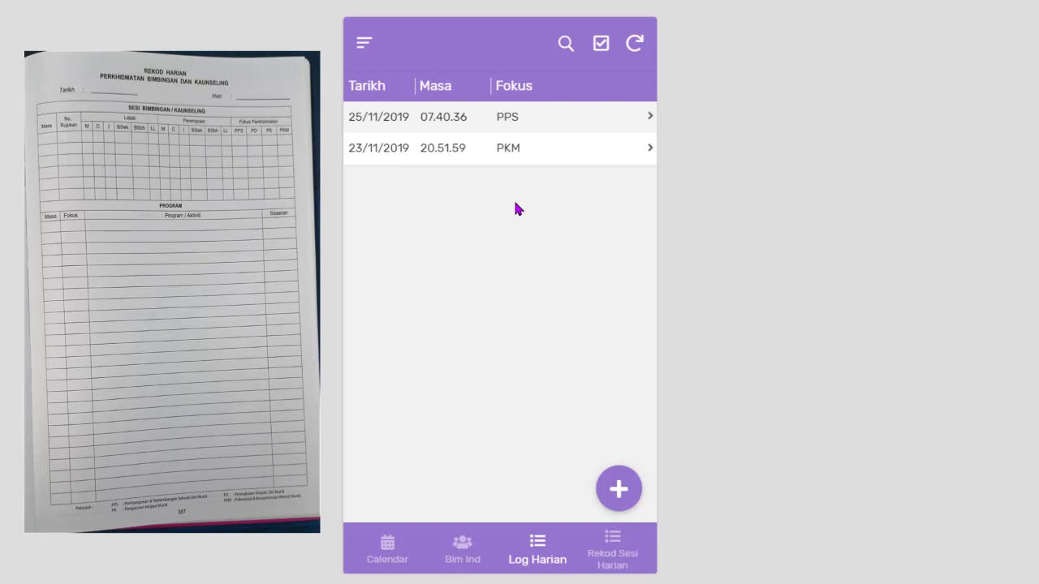
Switch between the Bim Ind, Log Harian and Rekod Sesi Harian lists using the bottom tabs
{"action": "left_click", "coordinate": [456, 559]}
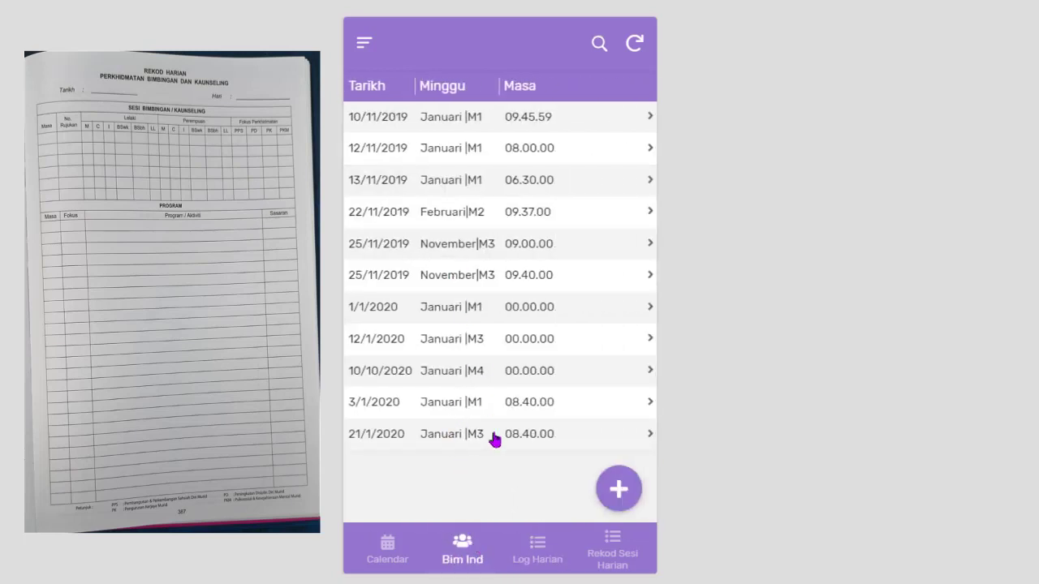
{"action": "left_click", "coordinate": [537, 558]}
{"action": "left_click", "coordinate": [613, 561]}
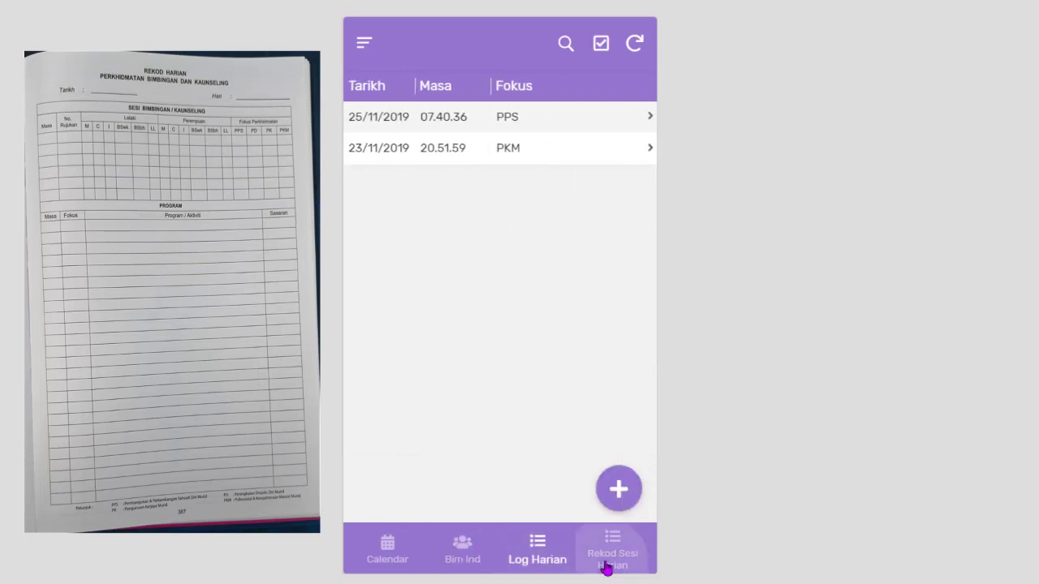
{"action": "left_click", "coordinate": [459, 566]}
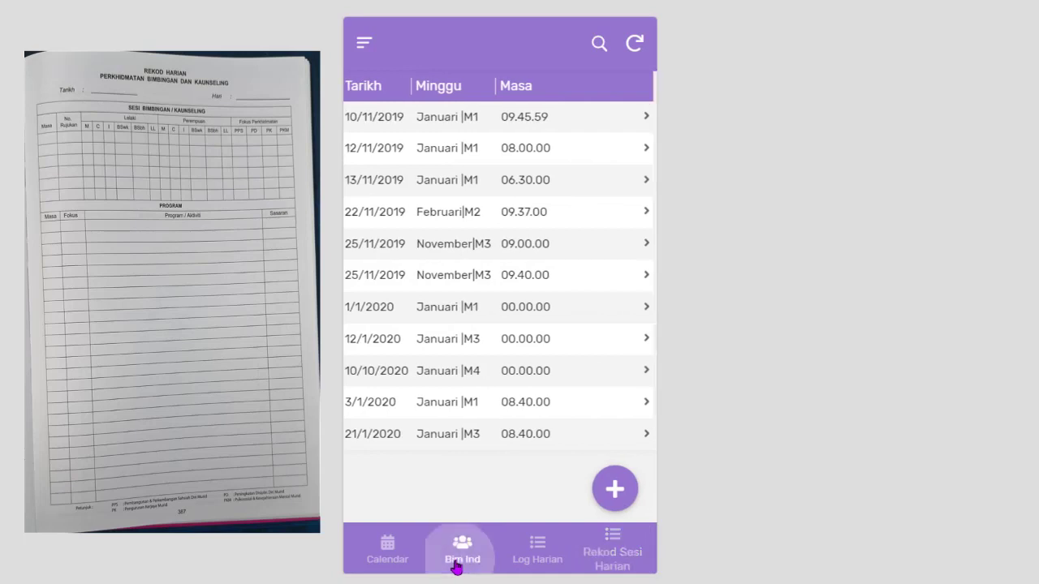
{"action": "left_click", "coordinate": [627, 543]}
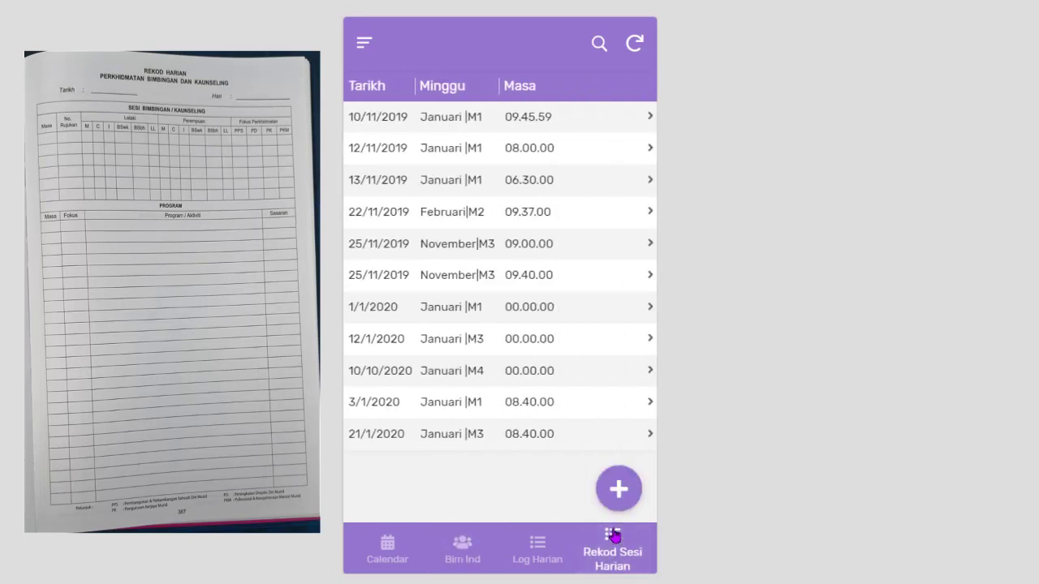
Go to the Enrolmen class list from the app menu and scroll through it
{"action": "left_click", "coordinate": [364, 42]}
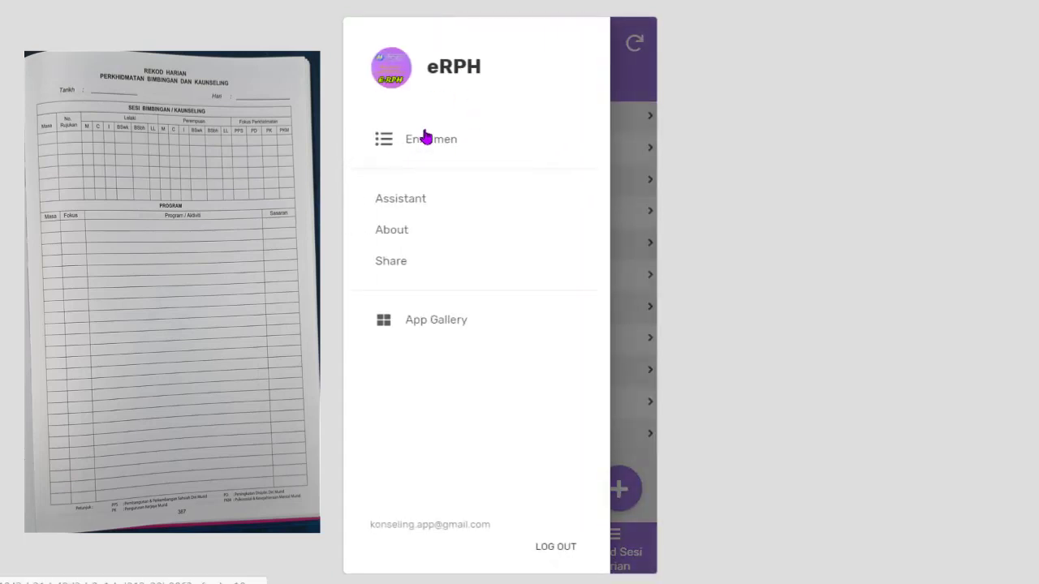
{"action": "left_click", "coordinate": [427, 139]}
{"action": "scroll", "coordinate": [554, 276], "scroll_direction": "down", "scroll_amount": 5}
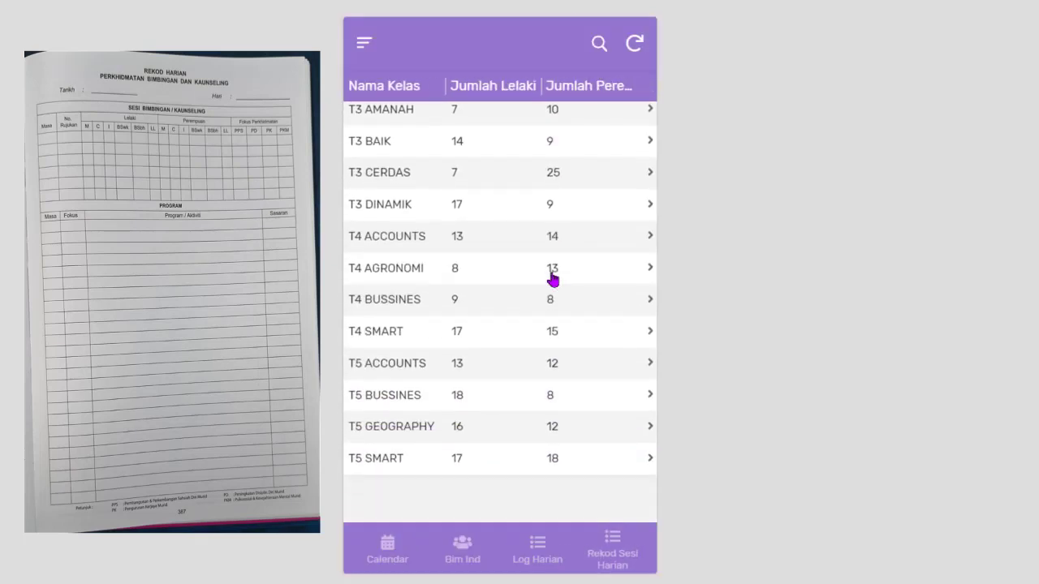
{"action": "scroll", "coordinate": [554, 271], "scroll_direction": "up", "scroll_amount": 5}
{"action": "scroll", "coordinate": [550, 250], "scroll_direction": "down", "scroll_amount": 3}
{"action": "scroll", "coordinate": [422, 143], "scroll_direction": "down", "scroll_amount": 3}
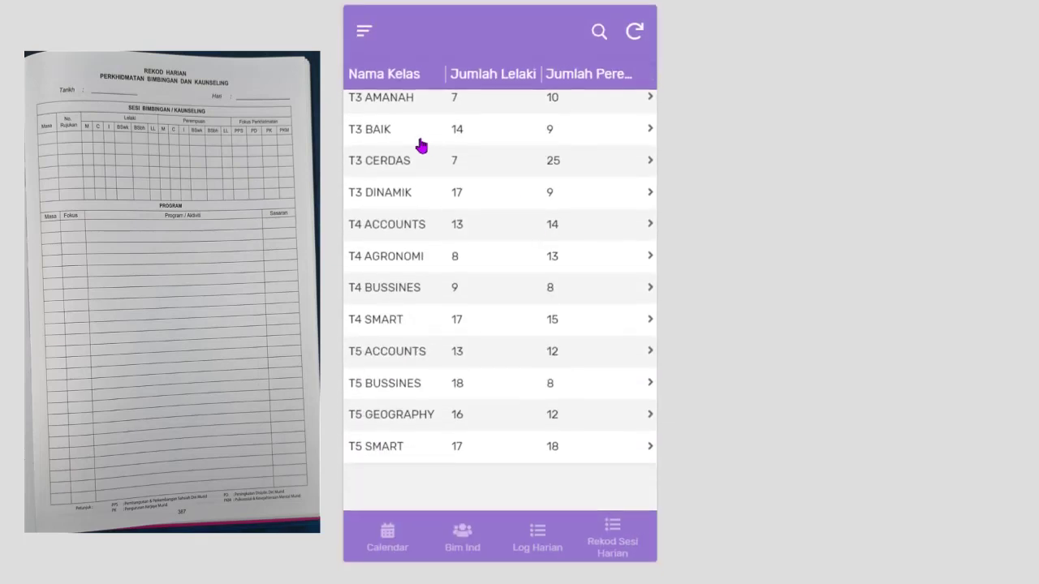
{"action": "scroll", "coordinate": [406, 12], "scroll_direction": "up", "scroll_amount": 5}
{"action": "left_click", "coordinate": [406, 4]}
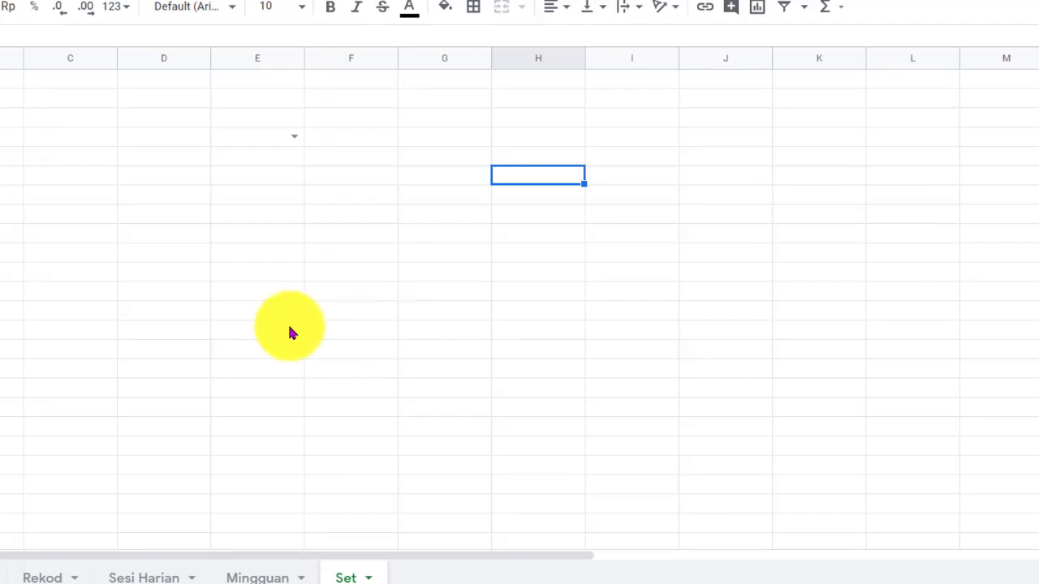
Insert a new blank sheet with Shift+F11 and rename its tab to Perjalanan
{"action": "left_click", "coordinate": [292, 332]}
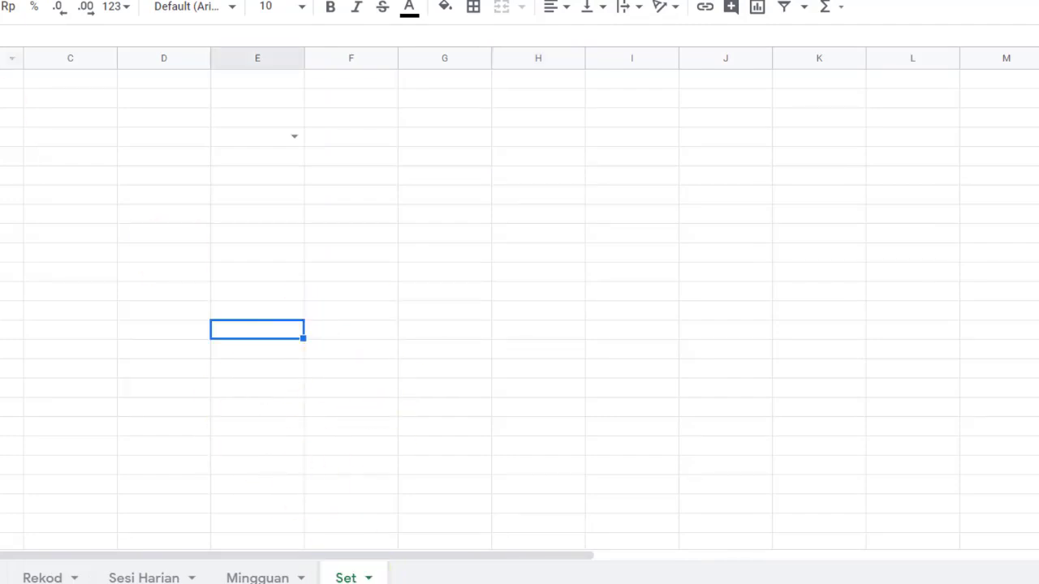
{"action": "key", "text": "shift+F11"}
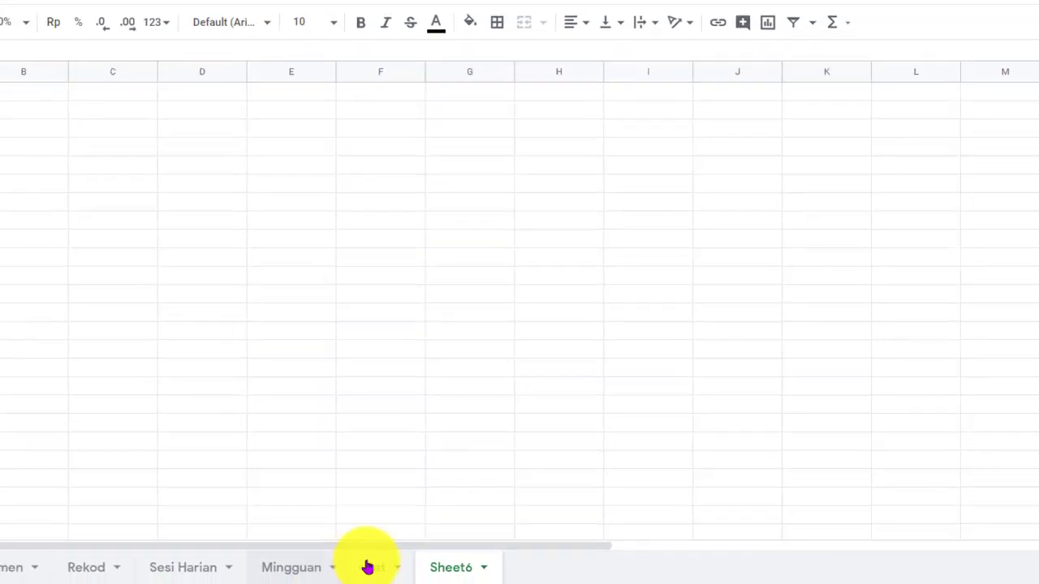
{"action": "double_click", "coordinate": [532, 544]}
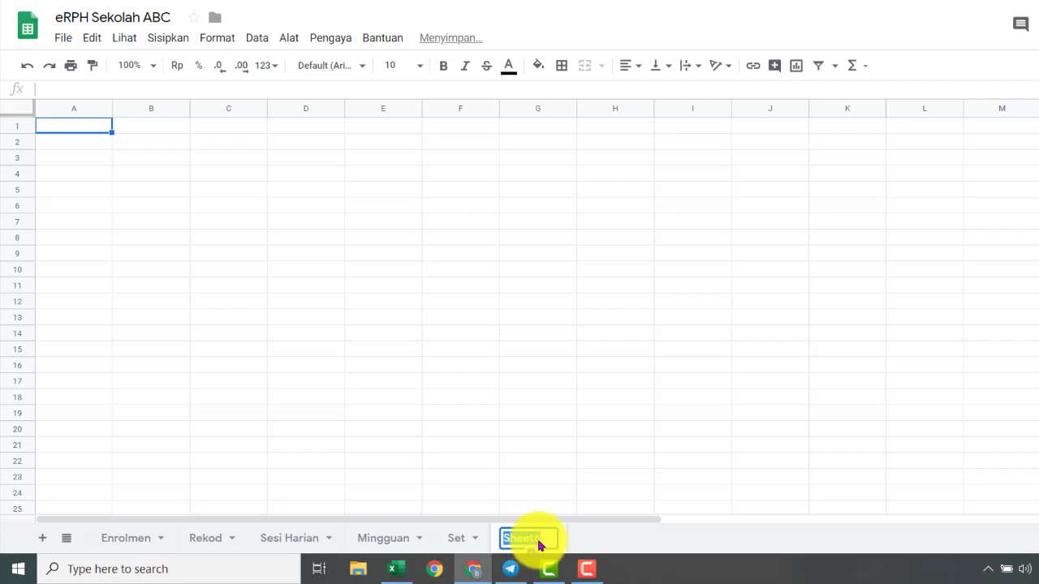
{"action": "type", "text": "P"}
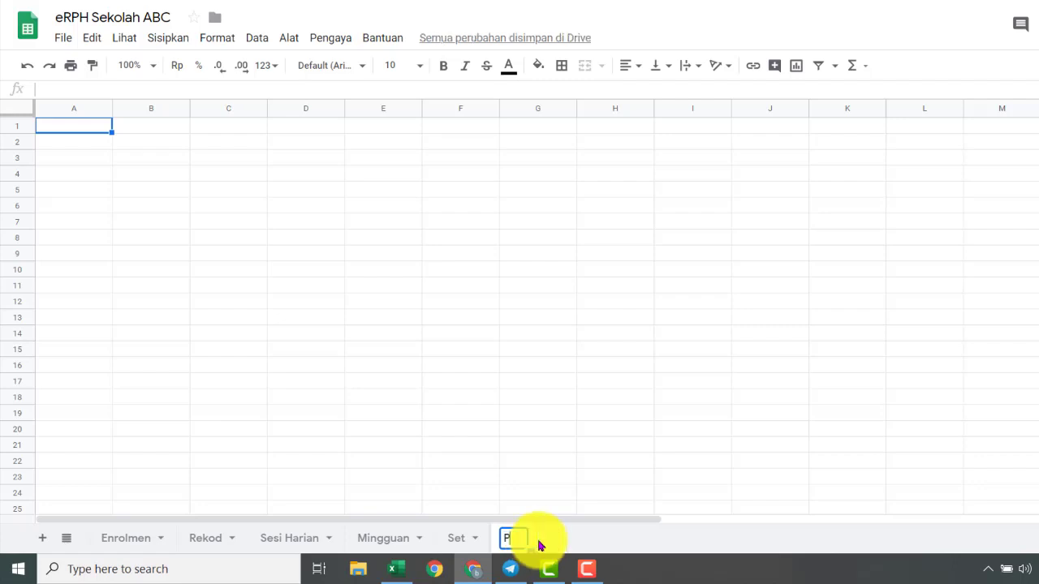
{"action": "type", "text": "erjalanan"}
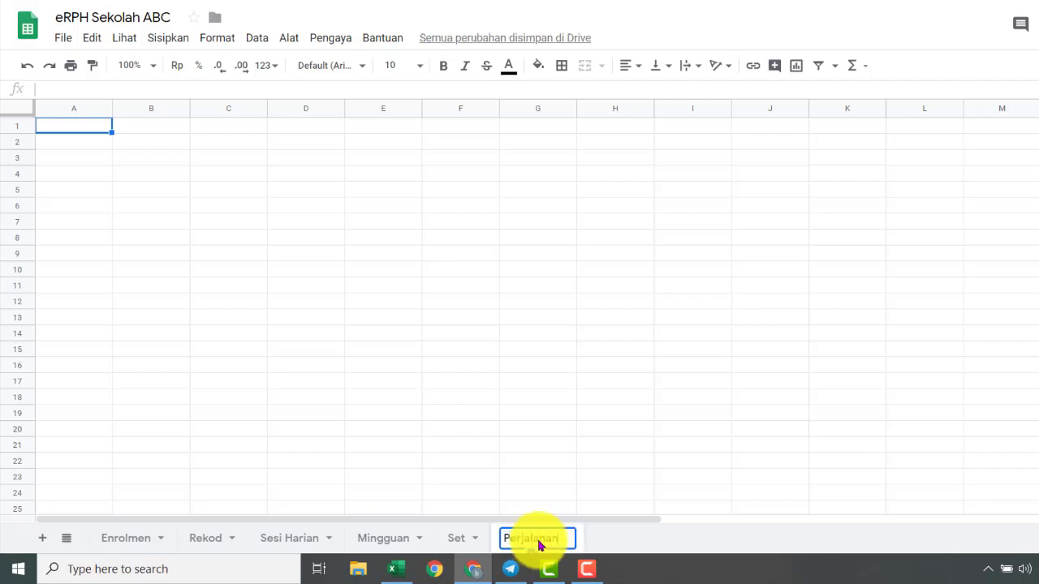
{"action": "left_click", "coordinate": [79, 119]}
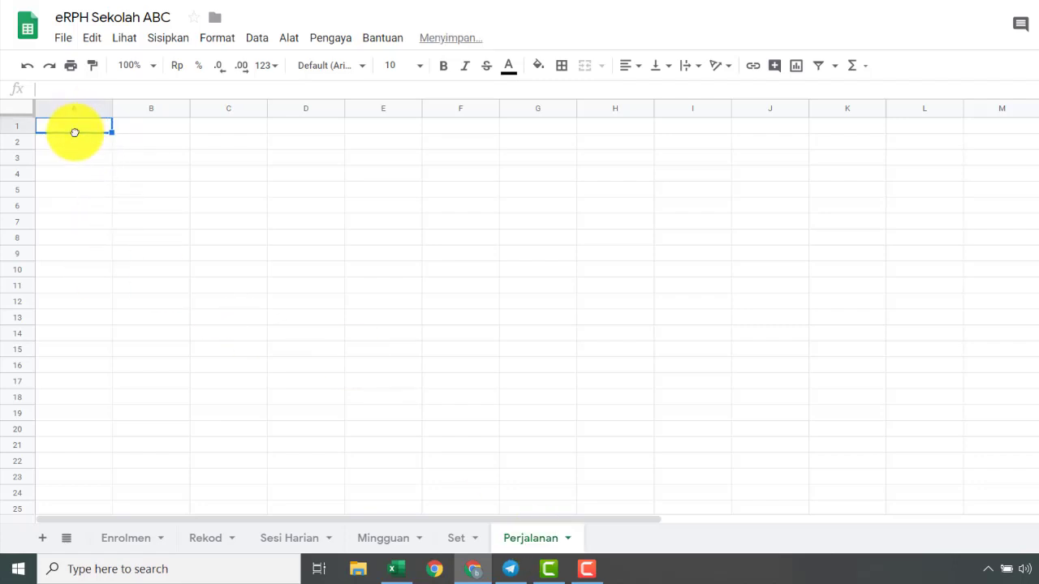
Enter the headers id, Tarikh, Tujuan, Program and Images into cells A1 through E1
{"action": "type", "text": "id"}
{"action": "key", "text": "Tab"}
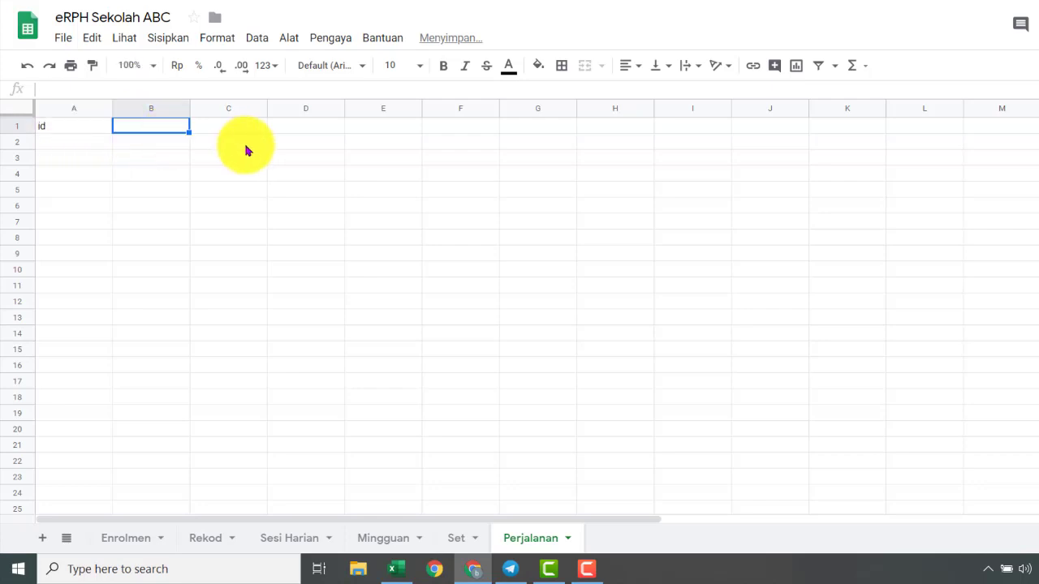
{"action": "type", "text": "Tarikh"}
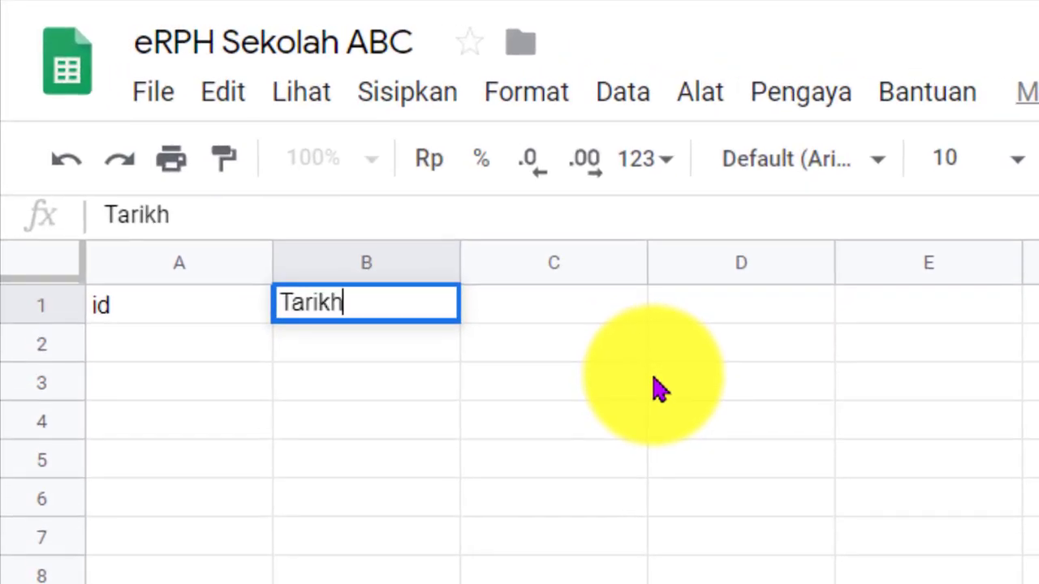
{"action": "left_click", "coordinate": [560, 406]}
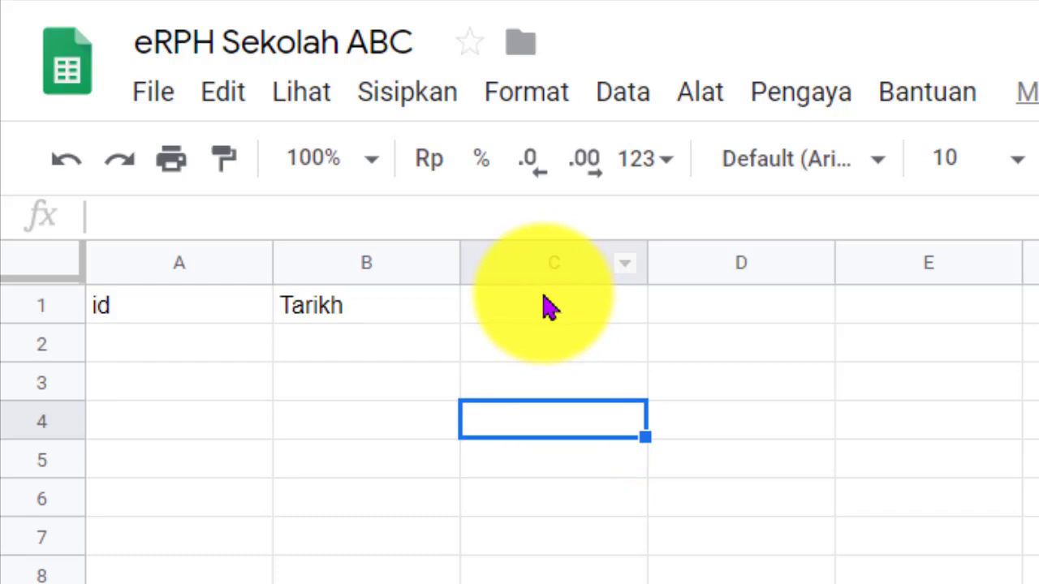
{"action": "left_click", "coordinate": [550, 307]}
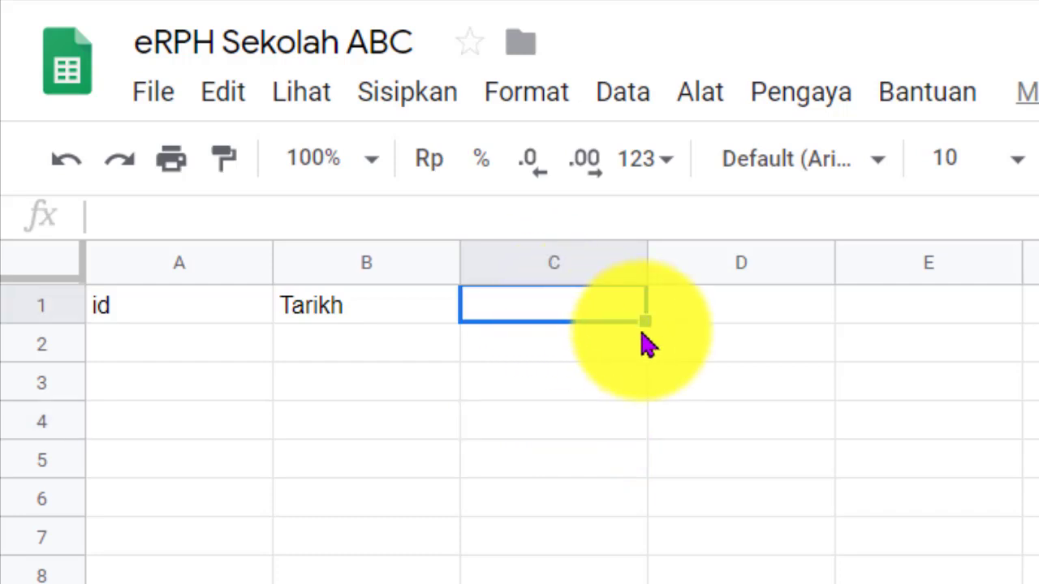
{"action": "type", "text": "Tujuan"}
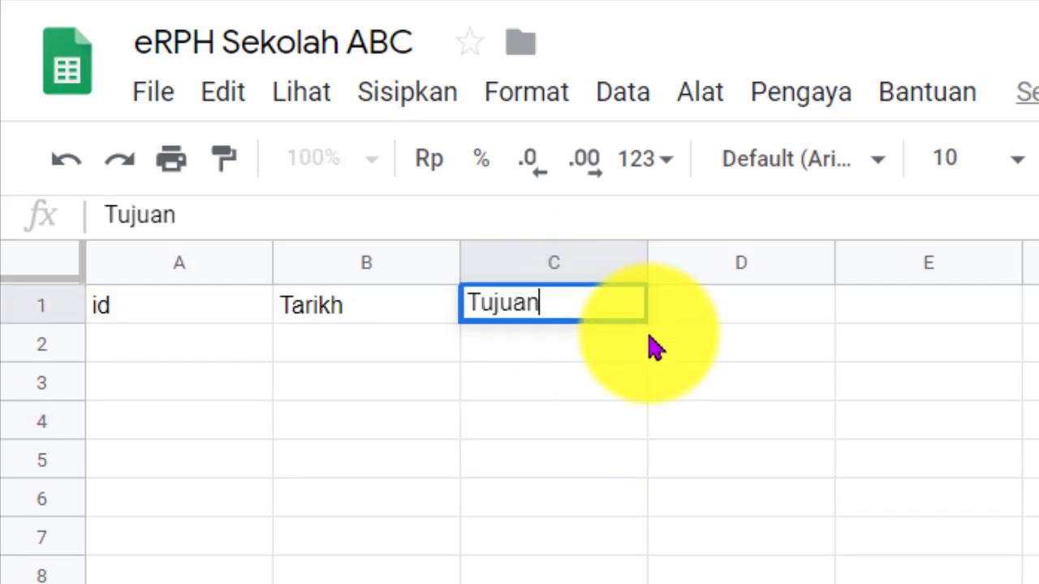
{"action": "left_click", "coordinate": [725, 318]}
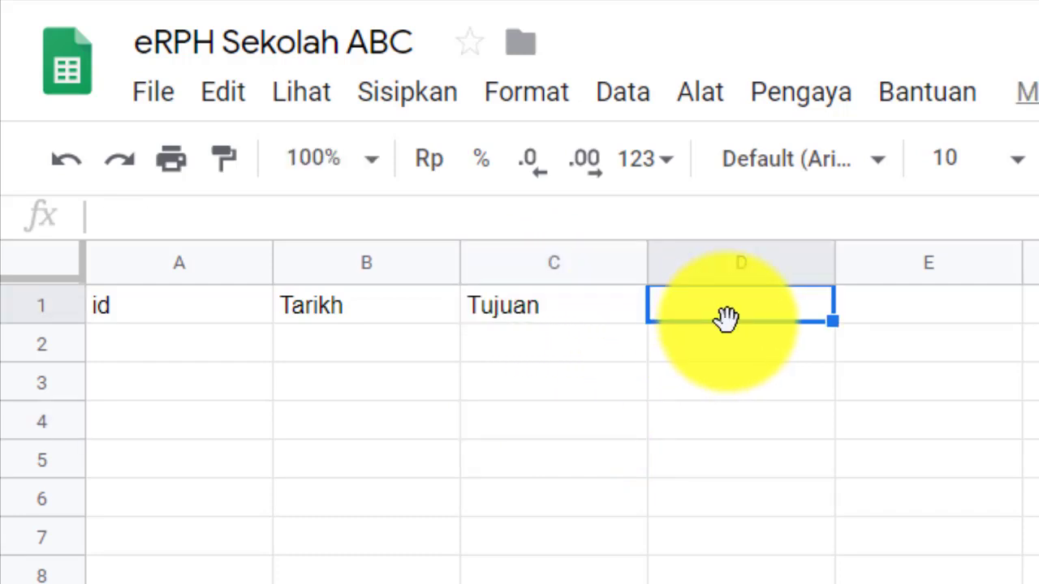
{"action": "type", "text": "Program"}
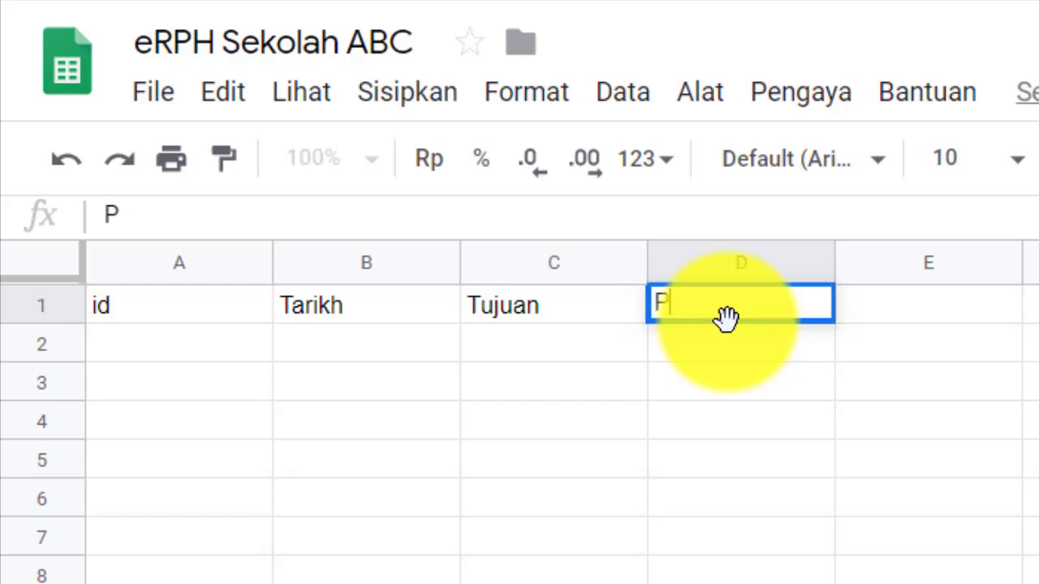
{"action": "left_click", "coordinate": [765, 379]}
{"action": "left_click", "coordinate": [888, 315]}
{"action": "type", "text": "Images"}
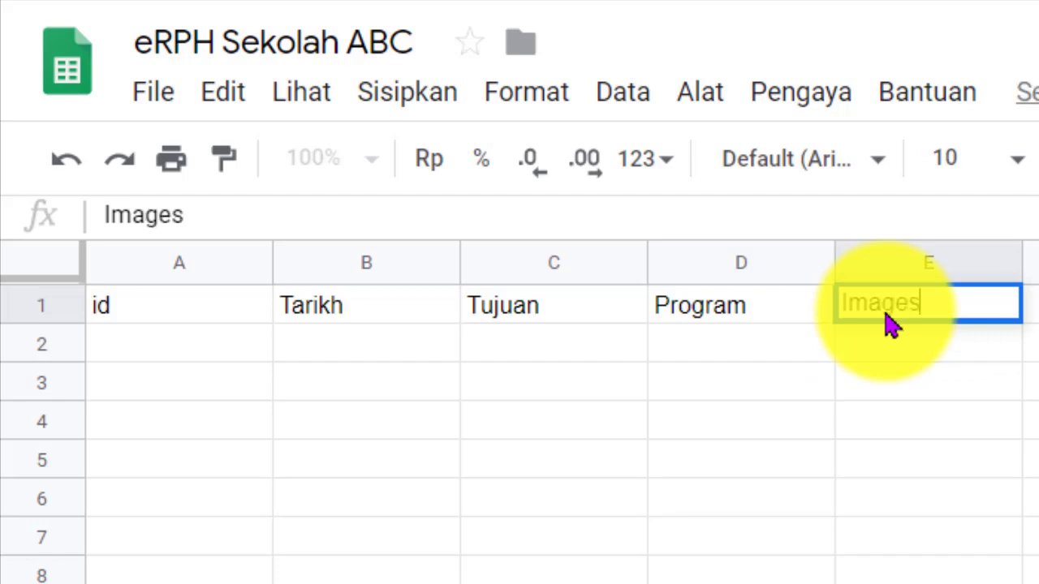
{"action": "key", "text": "Return"}
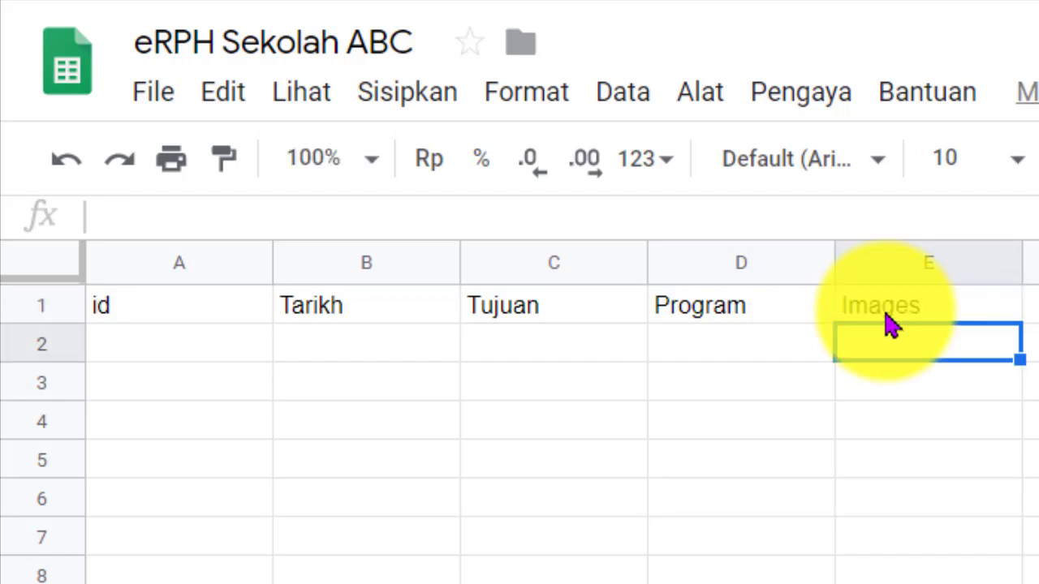
Fill the header row A1:E1 with yellow
{"action": "left_click_drag", "start_coordinate": [186, 305], "coordinate": [896, 313]}
{"action": "left_click", "coordinate": [707, 85]}
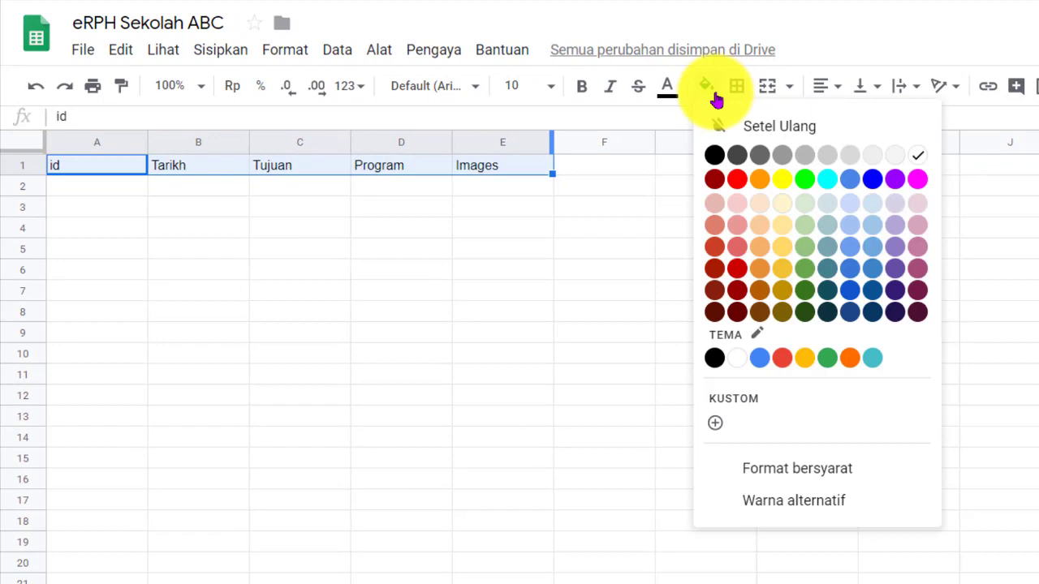
{"action": "left_click", "coordinate": [782, 180]}
{"action": "left_click", "coordinate": [604, 227]}
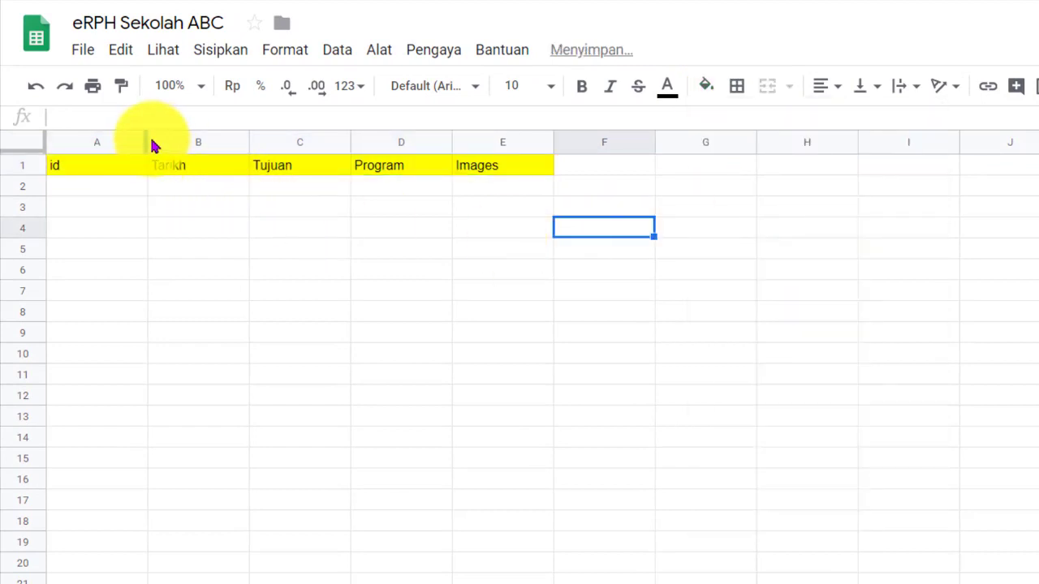
Narrow column A, widen column B, and centre the row 1 header text
{"action": "left_click_drag", "start_coordinate": [148, 142], "coordinate": [91, 166]}
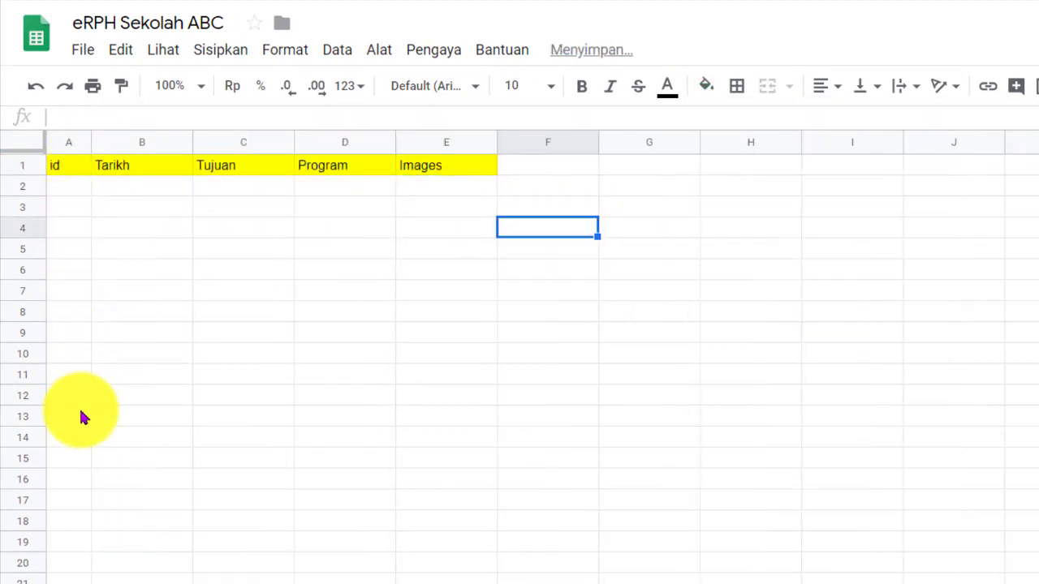
{"action": "left_click_drag", "start_coordinate": [192, 142], "coordinate": [267, 144]}
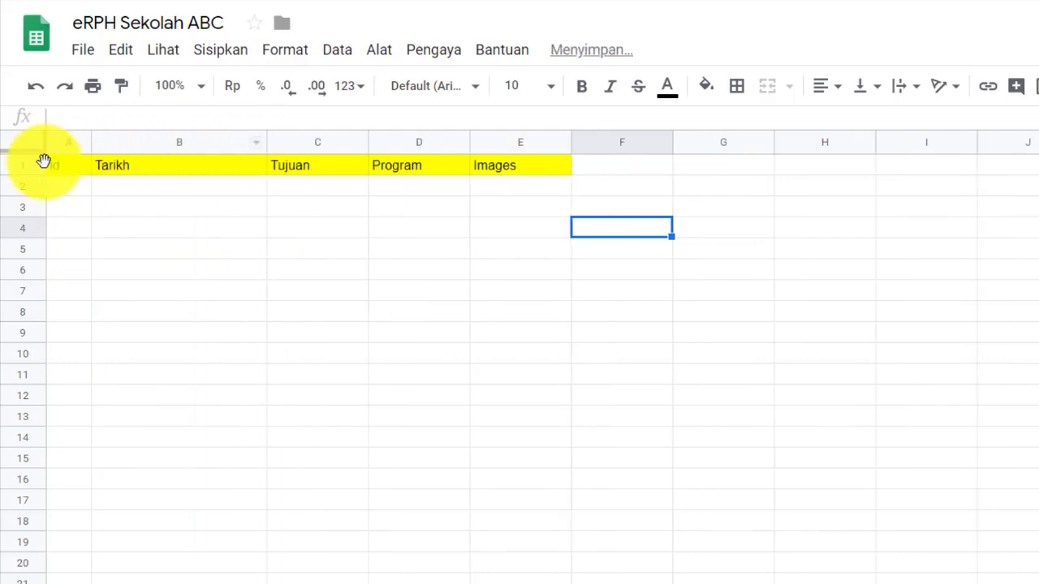
{"action": "left_click", "coordinate": [24, 165]}
{"action": "left_click", "coordinate": [820, 85]}
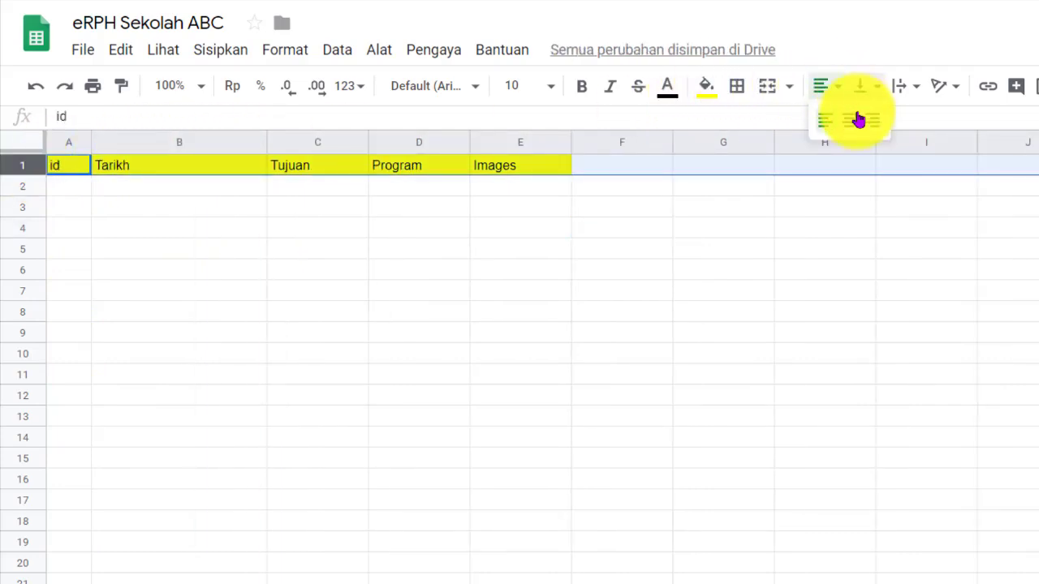
{"action": "left_click", "coordinate": [859, 120]}
{"action": "left_click", "coordinate": [224, 221]}
{"action": "left_click", "coordinate": [195, 185]}
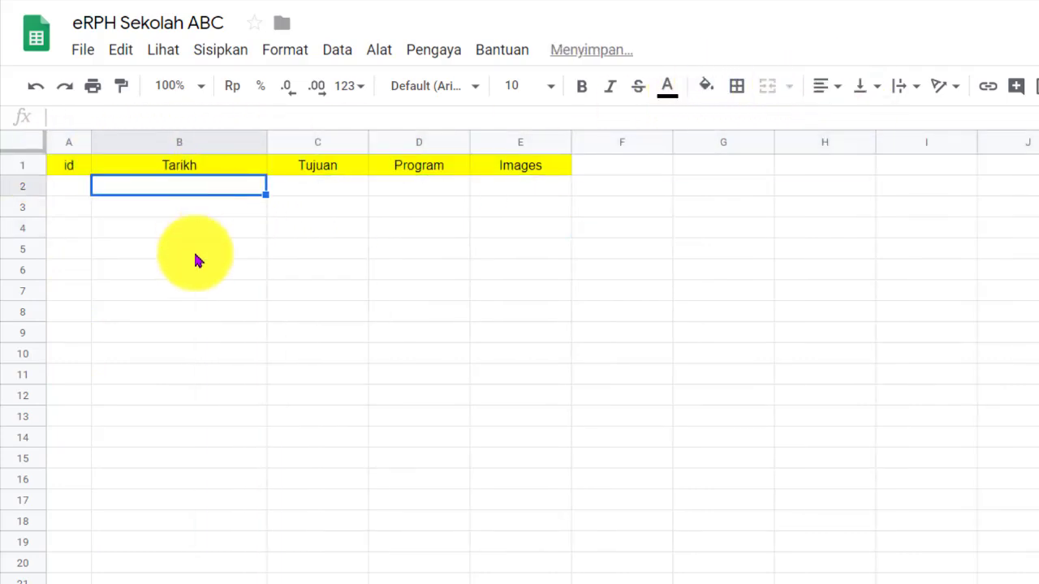
Widen the Program column and replace the C1 header Tujuan with Lokasi
{"action": "left_click", "coordinate": [311, 164]}
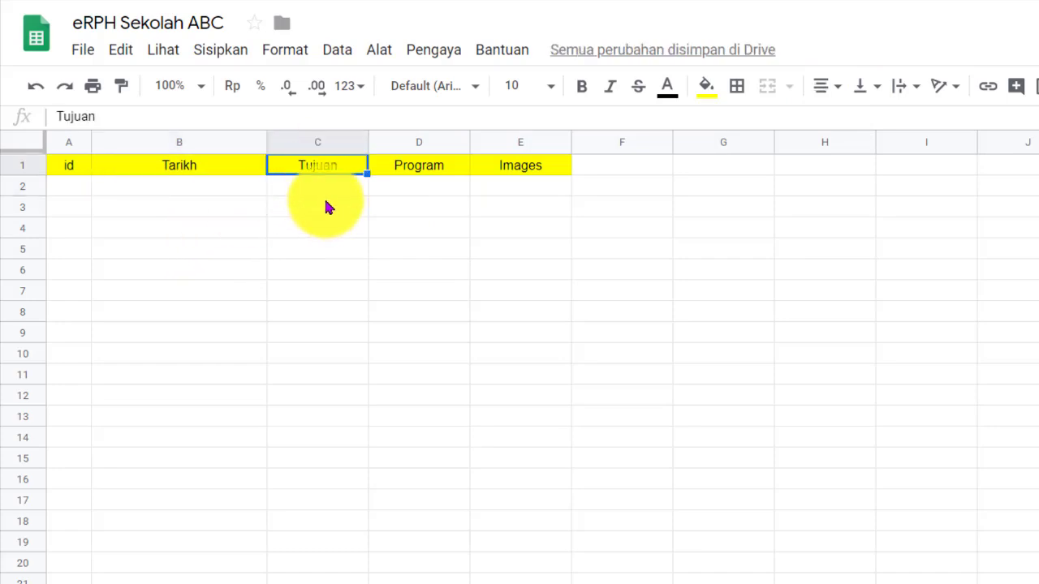
{"action": "left_click", "coordinate": [323, 188]}
{"action": "left_click", "coordinate": [421, 188]}
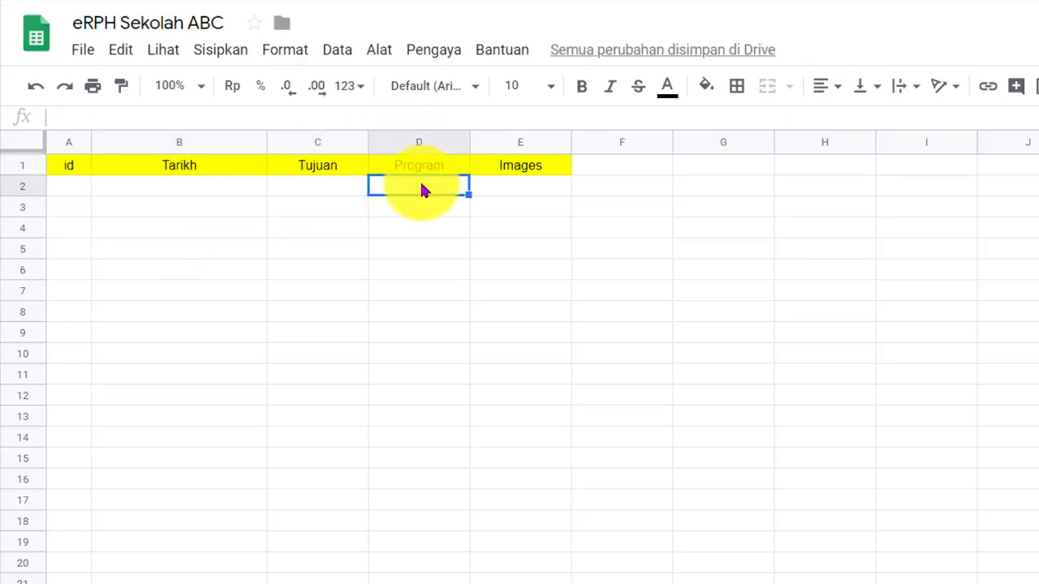
{"action": "left_click_drag", "start_coordinate": [470, 148], "coordinate": [536, 149]}
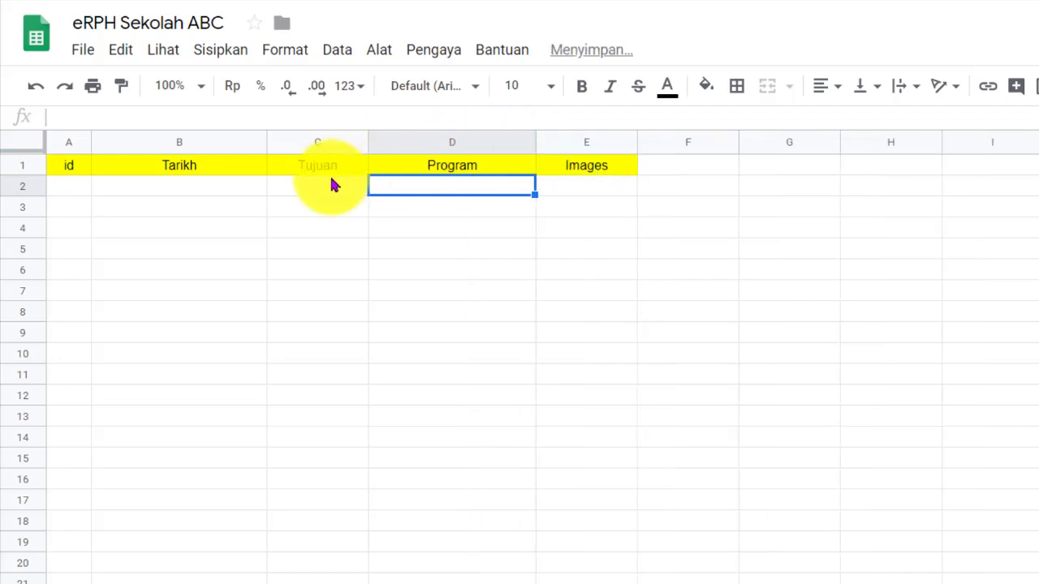
{"action": "left_click", "coordinate": [304, 164]}
{"action": "key", "text": "Return"}
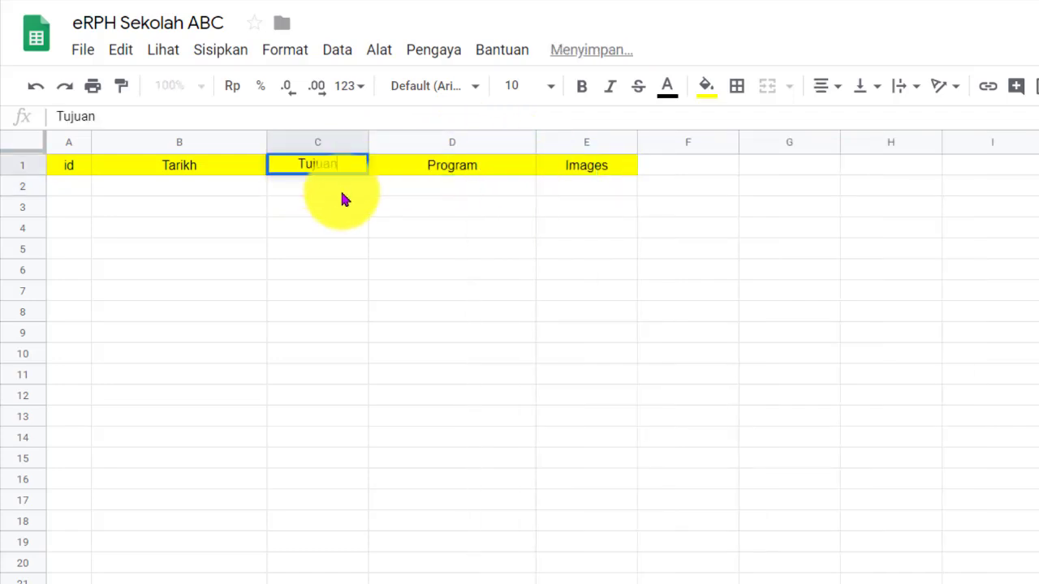
{"action": "key", "text": "ctrl+a"}
{"action": "type", "text": "Lokasi"}
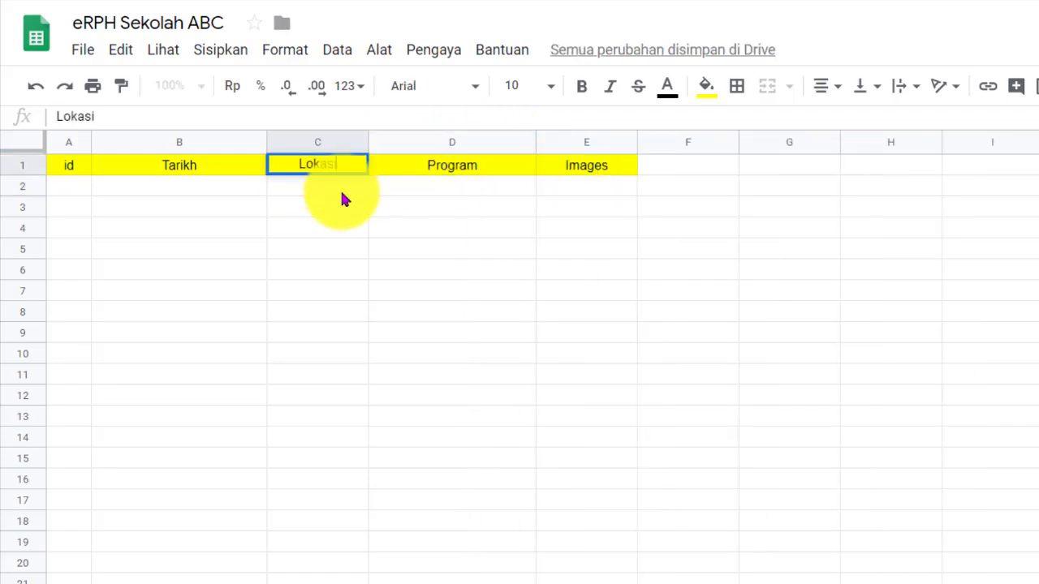
{"action": "left_click", "coordinate": [344, 228]}
Widen the Program and Images columns further
{"action": "left_click", "coordinate": [436, 175]}
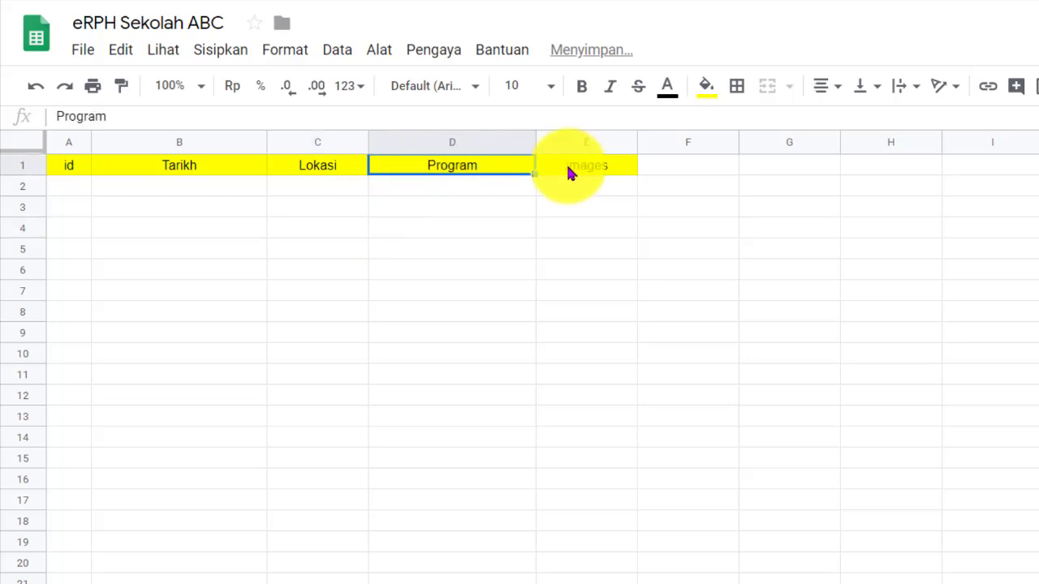
{"action": "left_click_drag", "start_coordinate": [538, 142], "coordinate": [655, 144]}
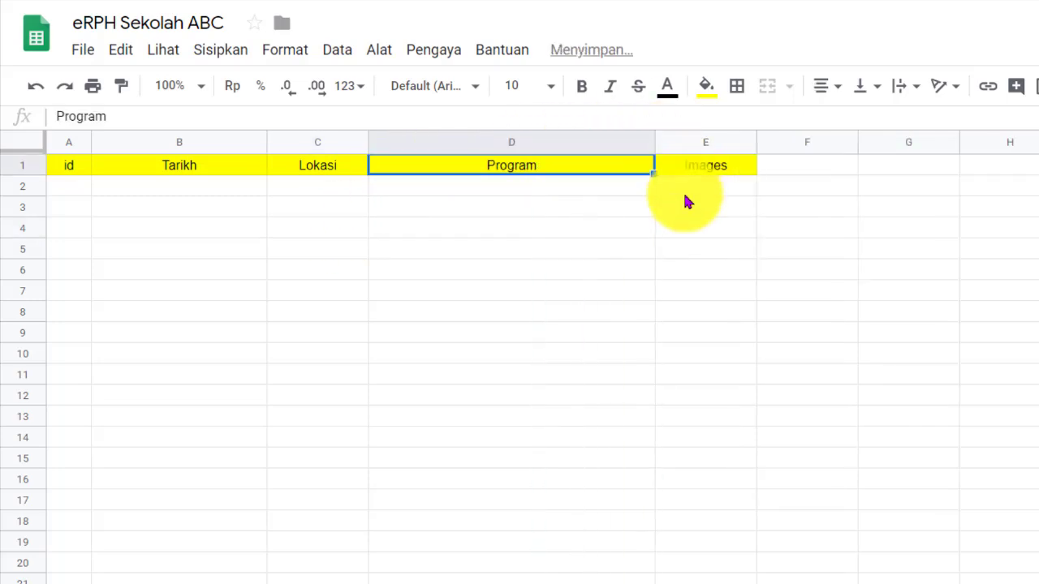
{"action": "left_click", "coordinate": [685, 188]}
{"action": "left_click_drag", "start_coordinate": [756, 143], "coordinate": [777, 142]}
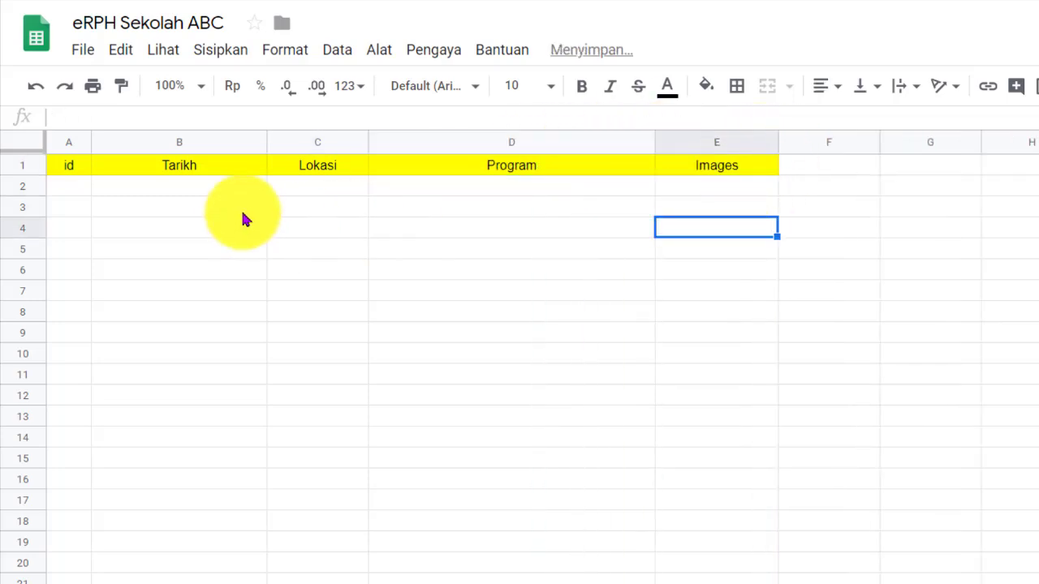
{"action": "left_click", "coordinate": [199, 188]}
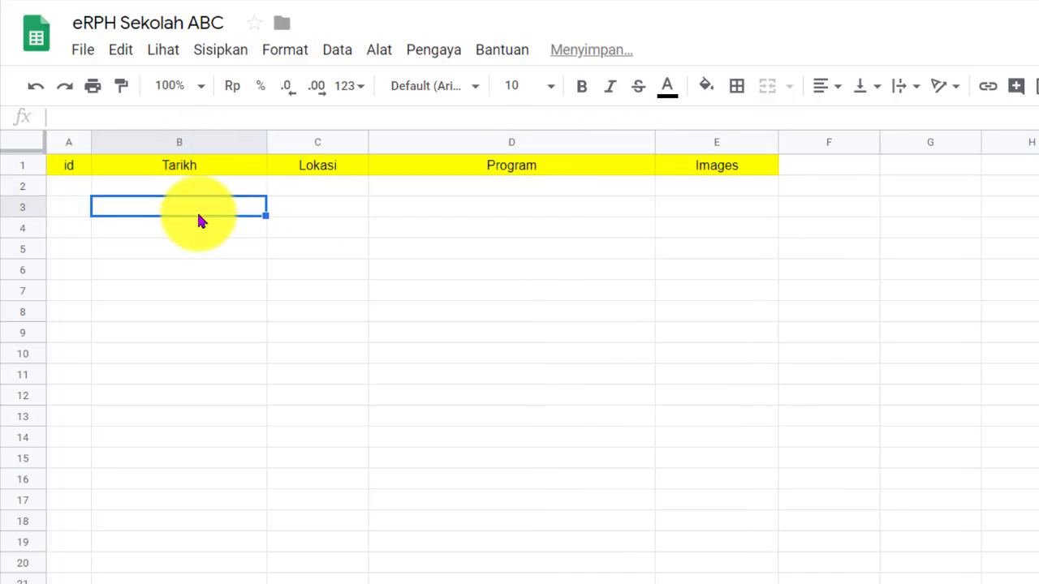
Insert a new column left of Lokasi and give it the header Masa
{"action": "left_click", "coordinate": [296, 142]}
{"action": "right_click", "coordinate": [297, 142]}
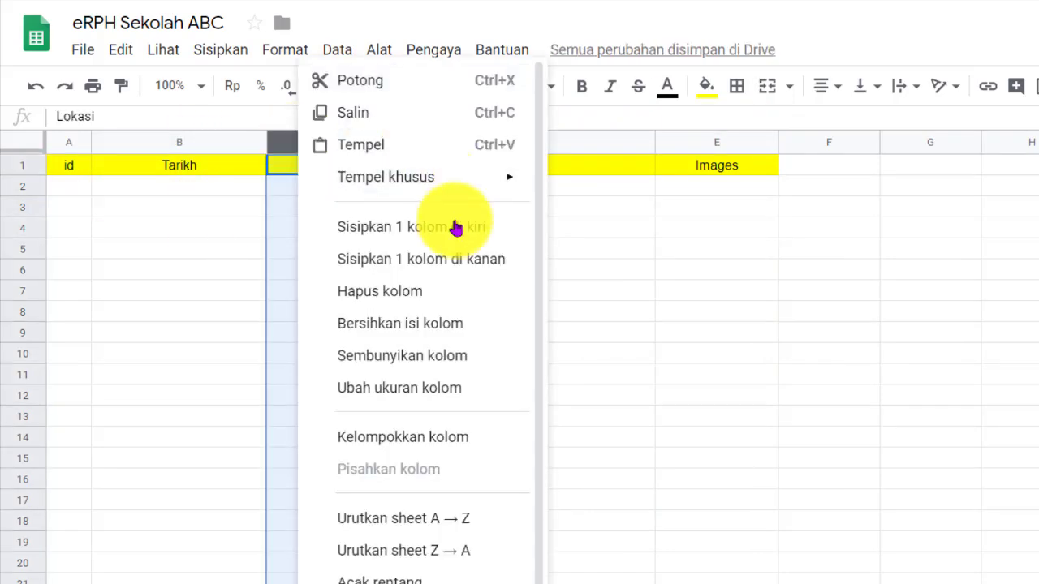
{"action": "left_click", "coordinate": [429, 232]}
{"action": "left_click", "coordinate": [337, 167]}
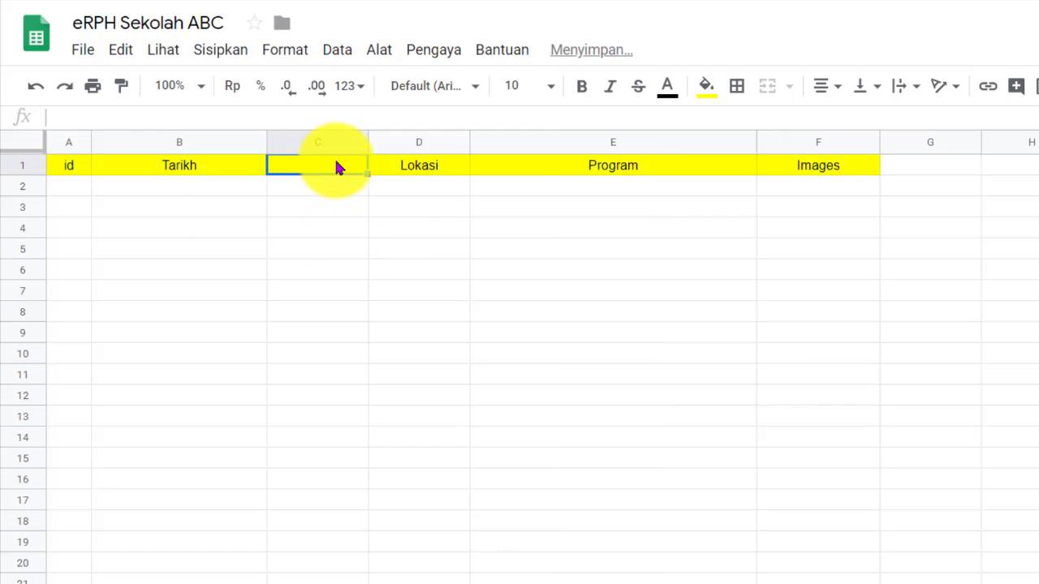
{"action": "type", "text": "Masa"}
{"action": "left_click", "coordinate": [416, 249]}
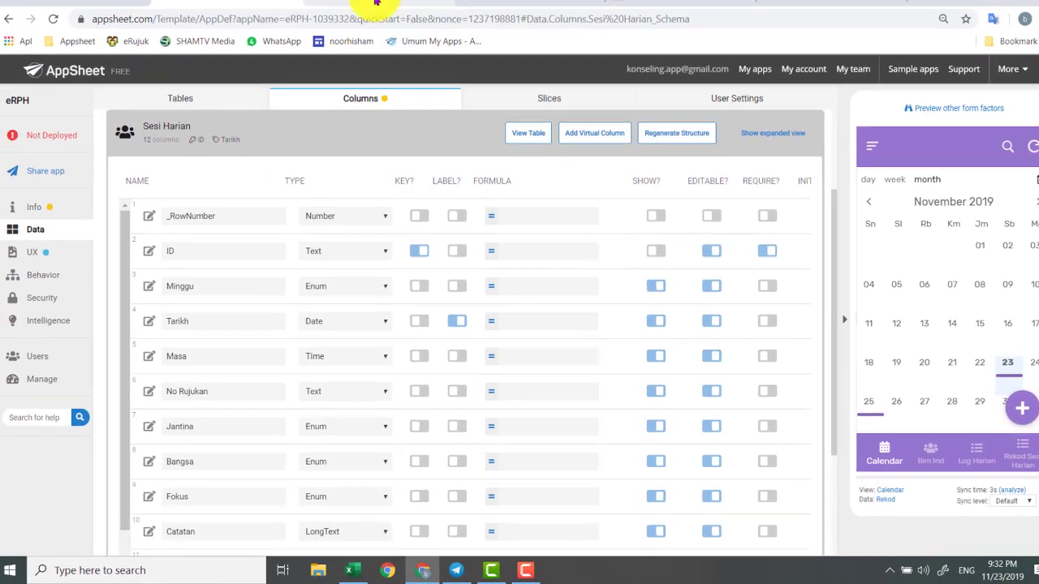
Collapse the Sesi Harian column list and switch to the Data Tables overview
{"action": "scroll", "coordinate": [447, 276], "scroll_direction": "down", "scroll_amount": 3}
{"action": "scroll", "coordinate": [569, 162], "scroll_direction": "up", "scroll_amount": 2}
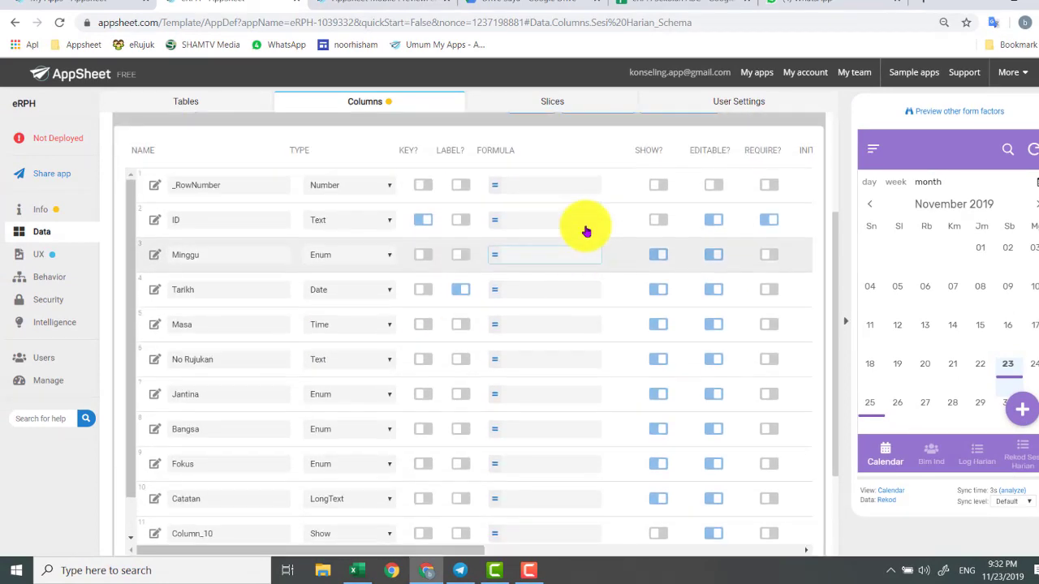
{"action": "scroll", "coordinate": [406, 244], "scroll_direction": "up", "scroll_amount": 3}
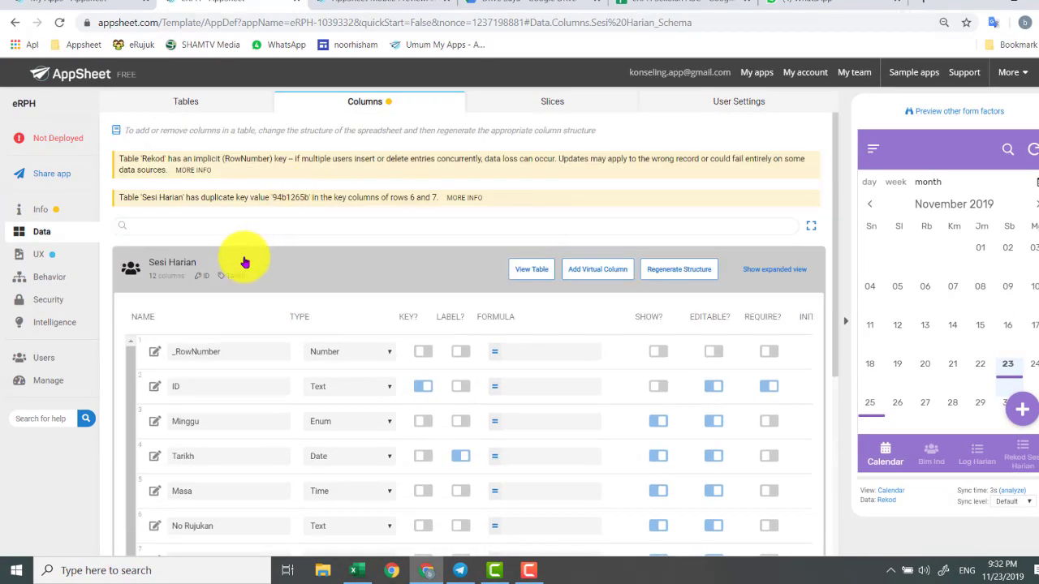
{"action": "left_click", "coordinate": [268, 268]}
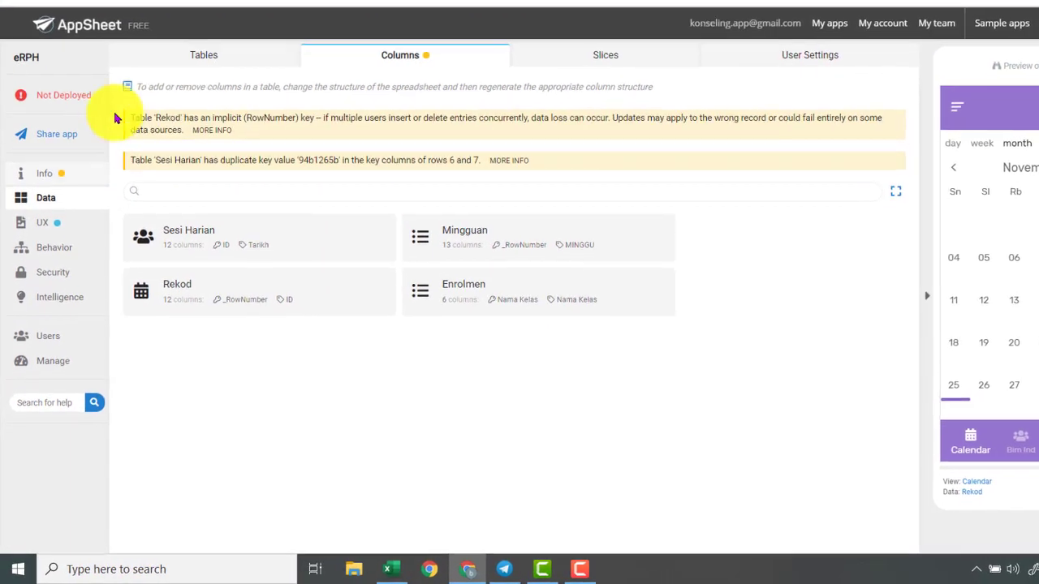
{"action": "left_click", "coordinate": [191, 96]}
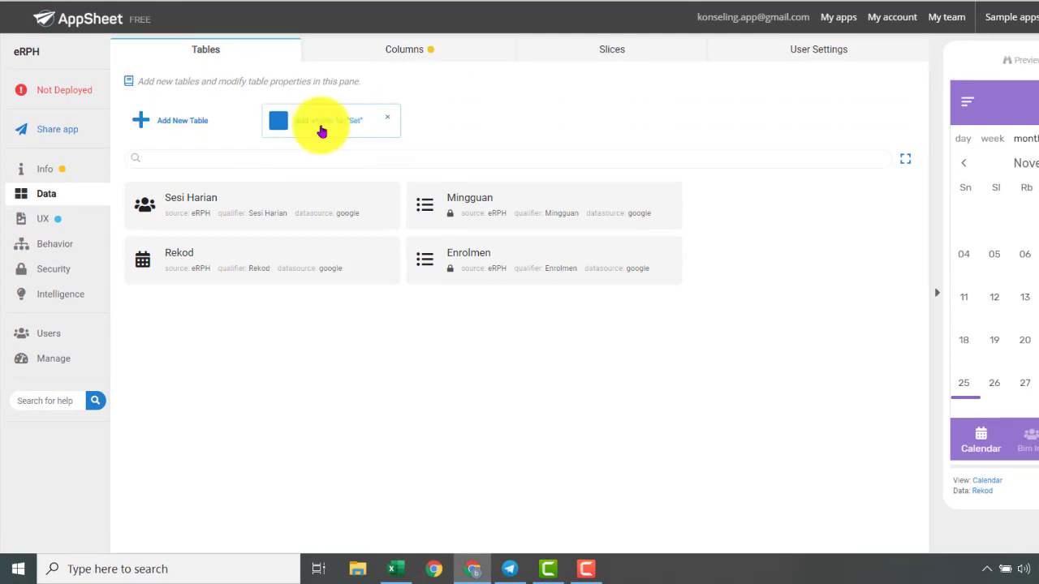
Try adding a table from eRPH Sekolah ABC, then cancel since Perjalanan isn't listed
{"action": "left_click", "coordinate": [178, 121]}
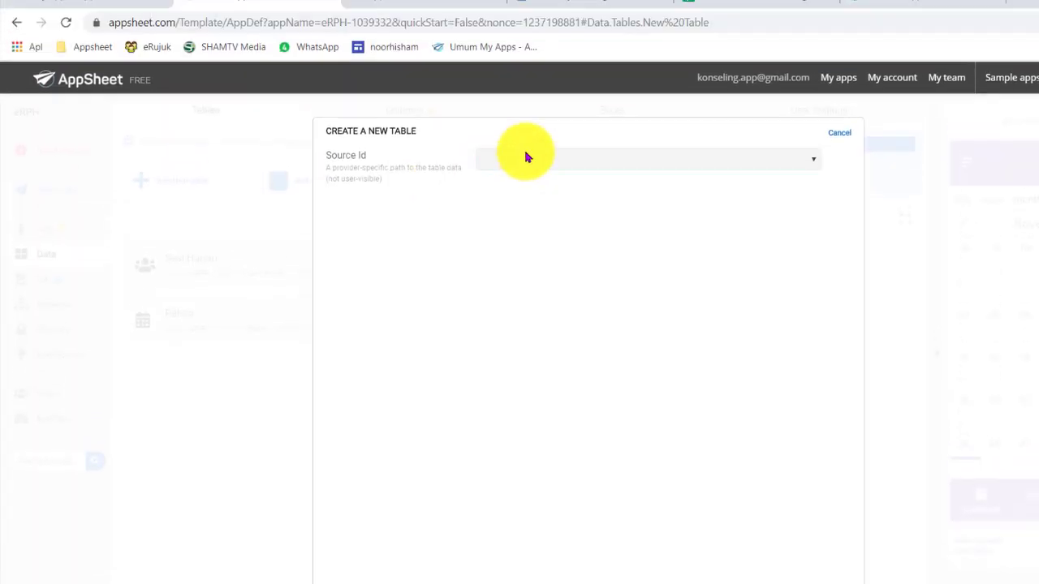
{"action": "left_click", "coordinate": [524, 102]}
{"action": "left_click", "coordinate": [534, 216]}
{"action": "left_click", "coordinate": [529, 225]}
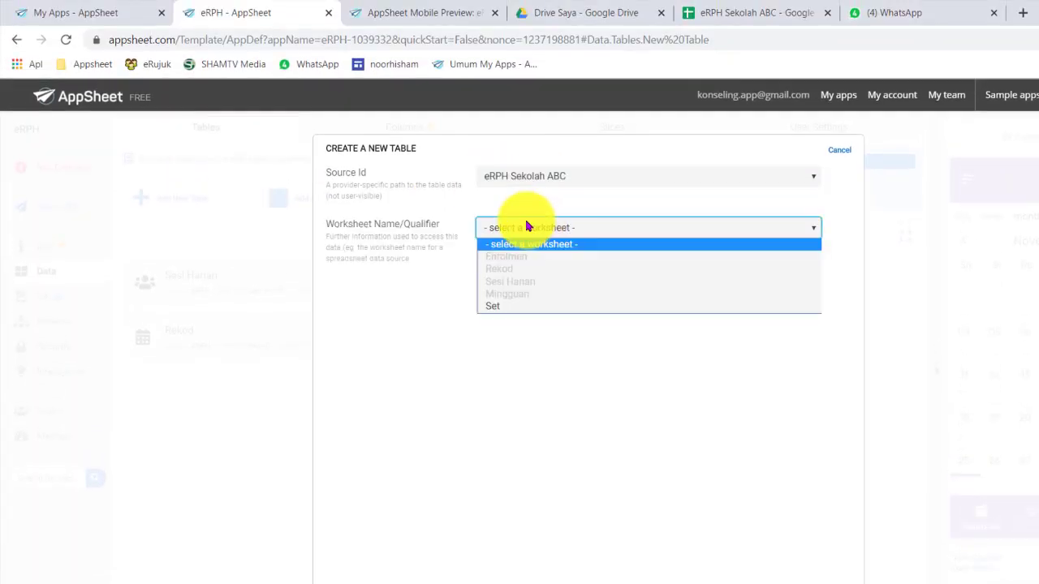
{"action": "left_click", "coordinate": [830, 246]}
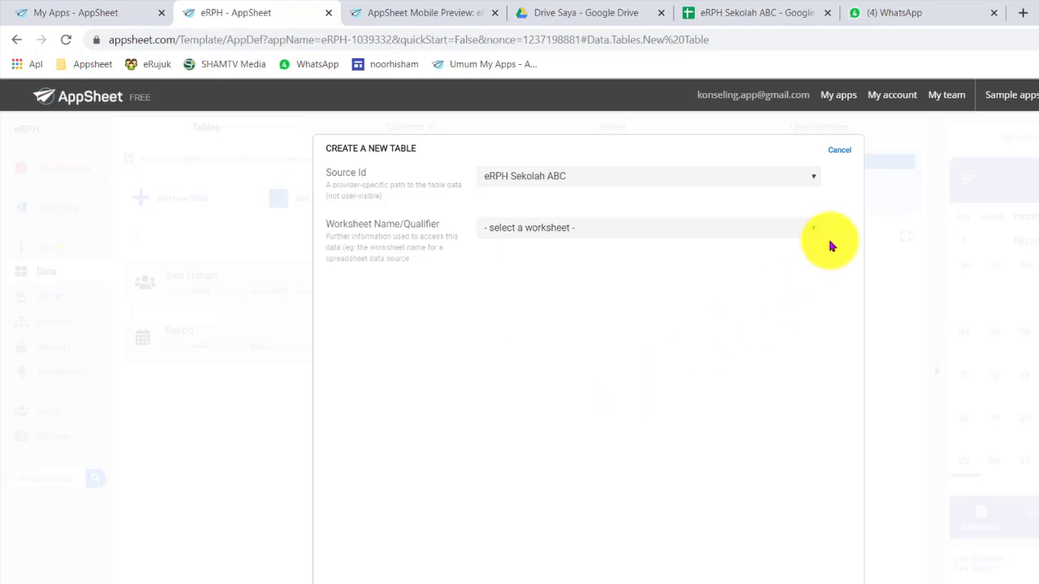
{"action": "left_click", "coordinate": [841, 150]}
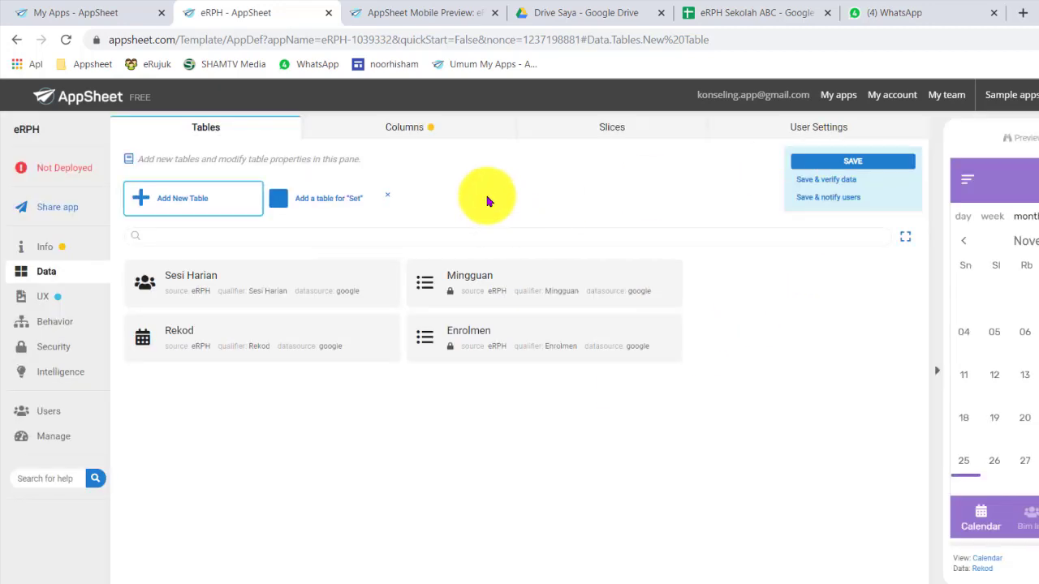
Reload the editor and add a table from the suggested Perjalanan worksheet
{"action": "left_click", "coordinate": [68, 39]}
{"action": "left_click", "coordinate": [627, 127]}
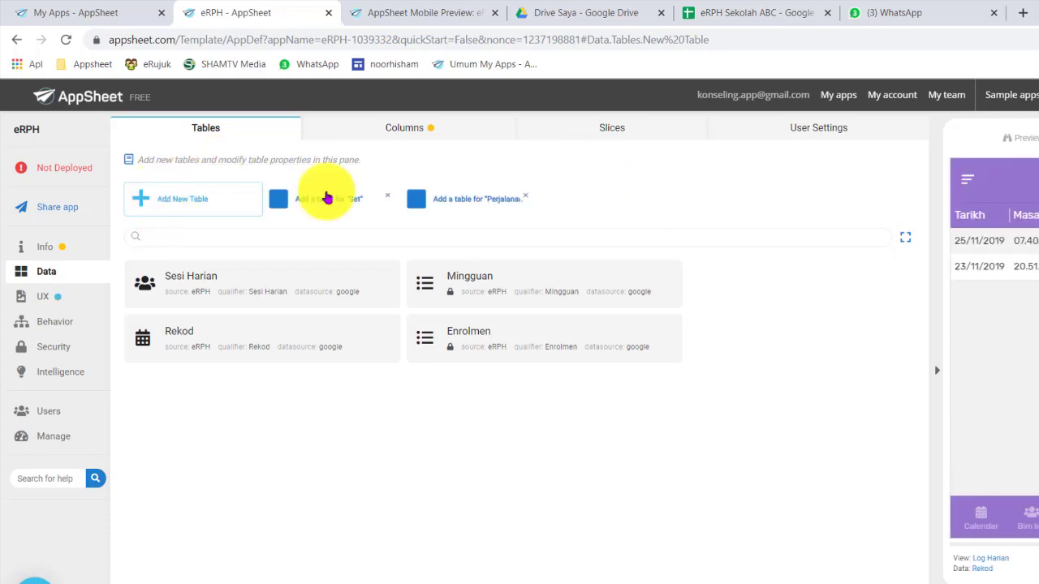
{"action": "left_click", "coordinate": [482, 202]}
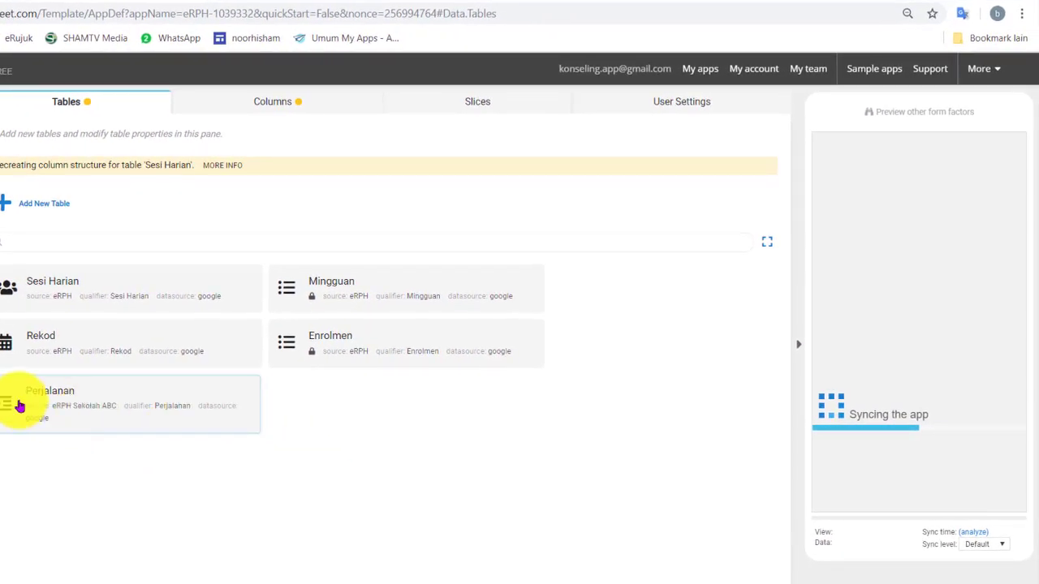
{"action": "left_click", "coordinate": [218, 106]}
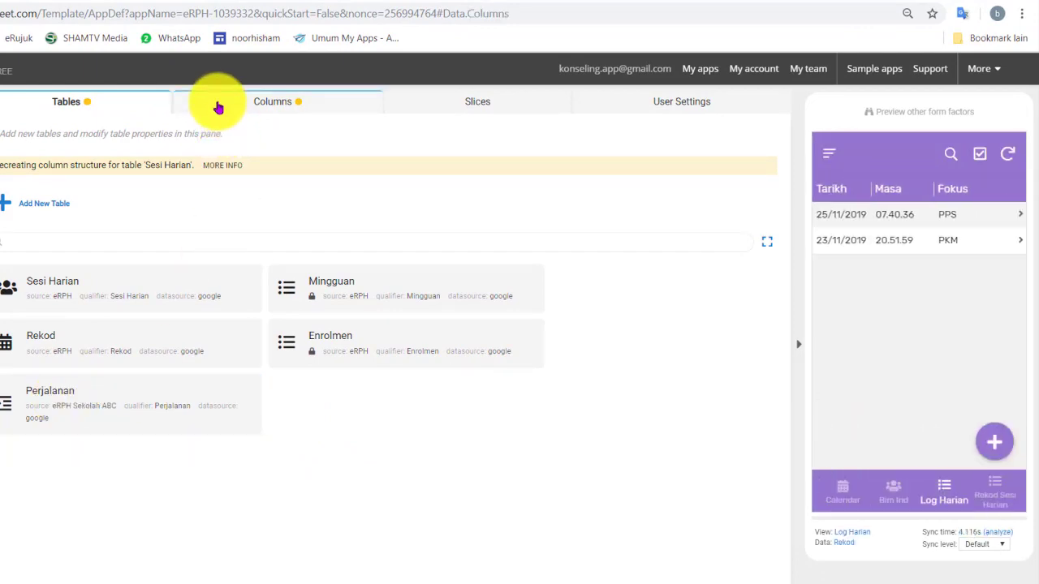
Keep id required, and set Tarikh to Date and Masa to Time types
{"action": "left_click", "coordinate": [111, 434]}
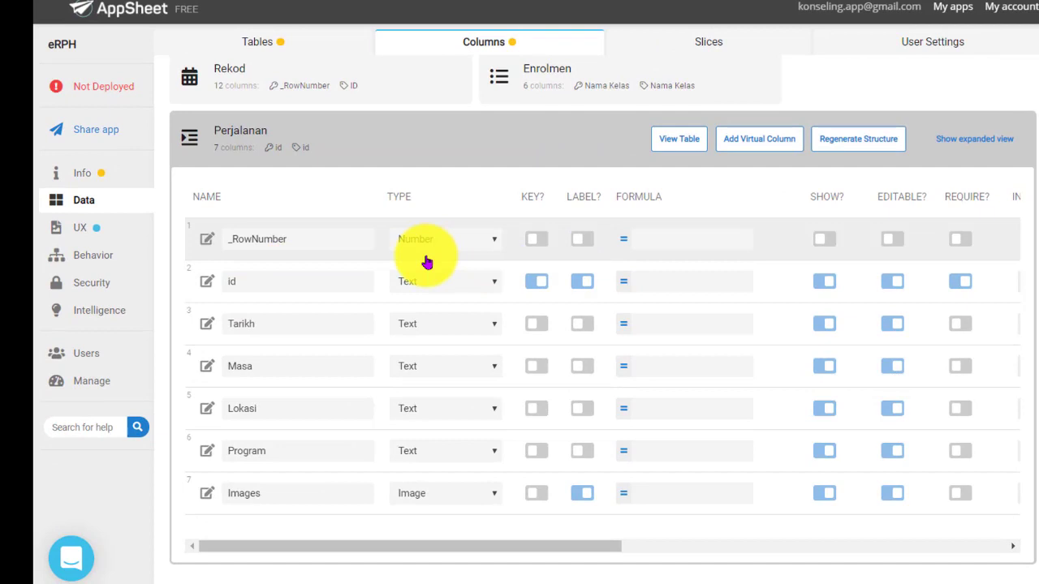
{"action": "left_click", "coordinate": [717, 318]}
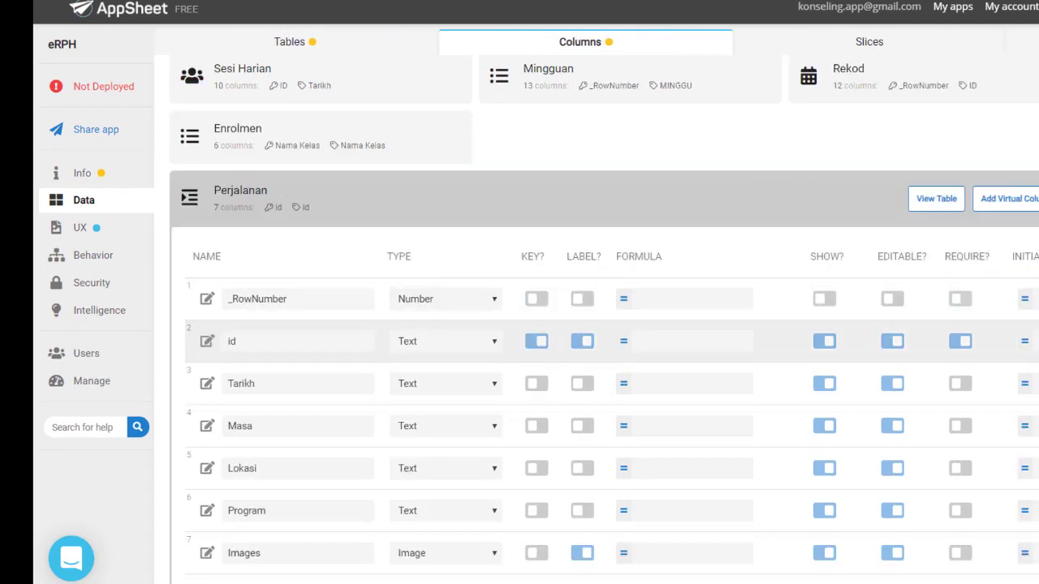
{"action": "left_click", "coordinate": [534, 343]}
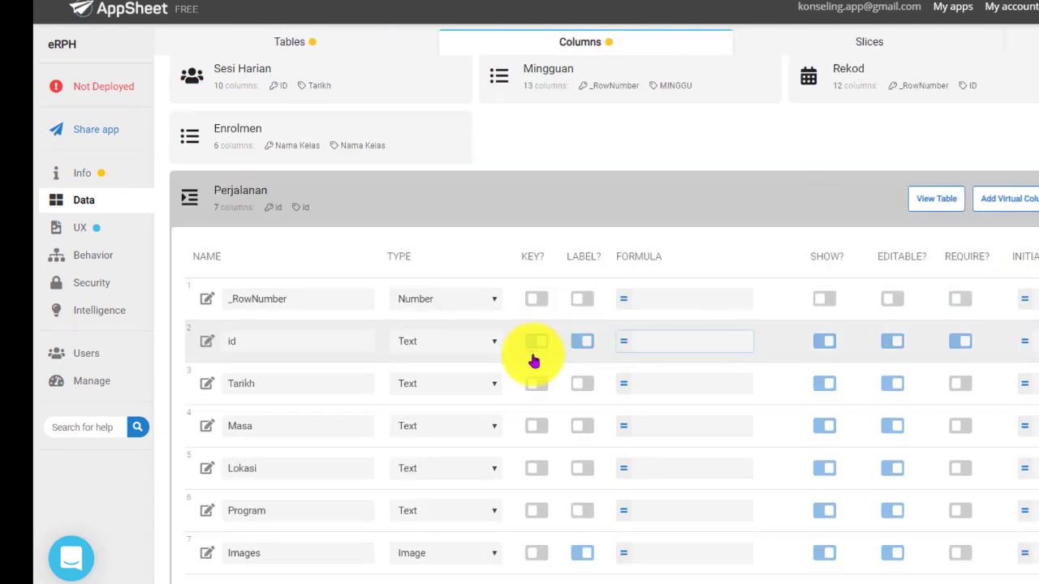
{"action": "left_click", "coordinate": [452, 390]}
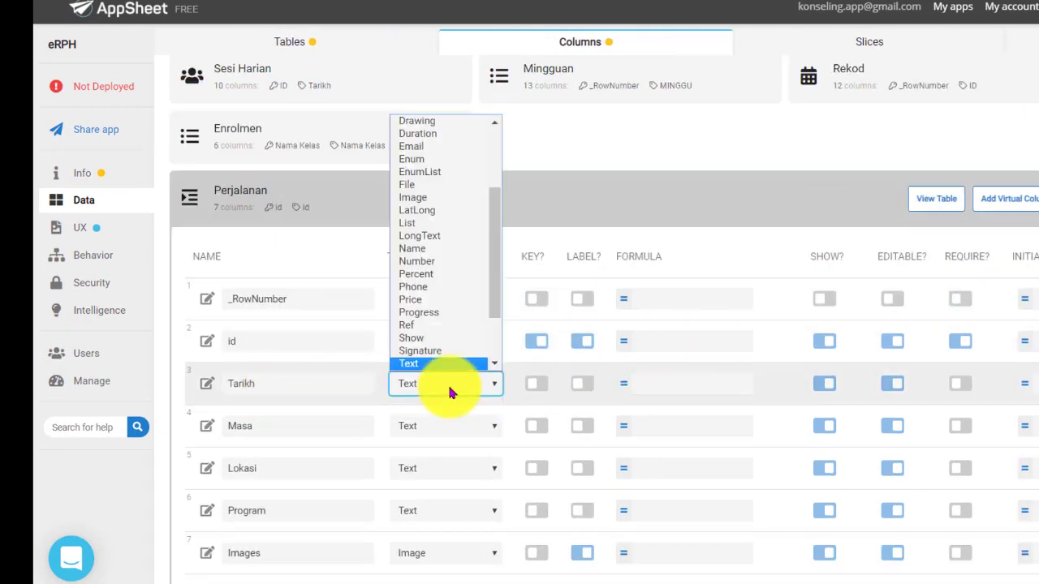
{"action": "key", "text": "d"}
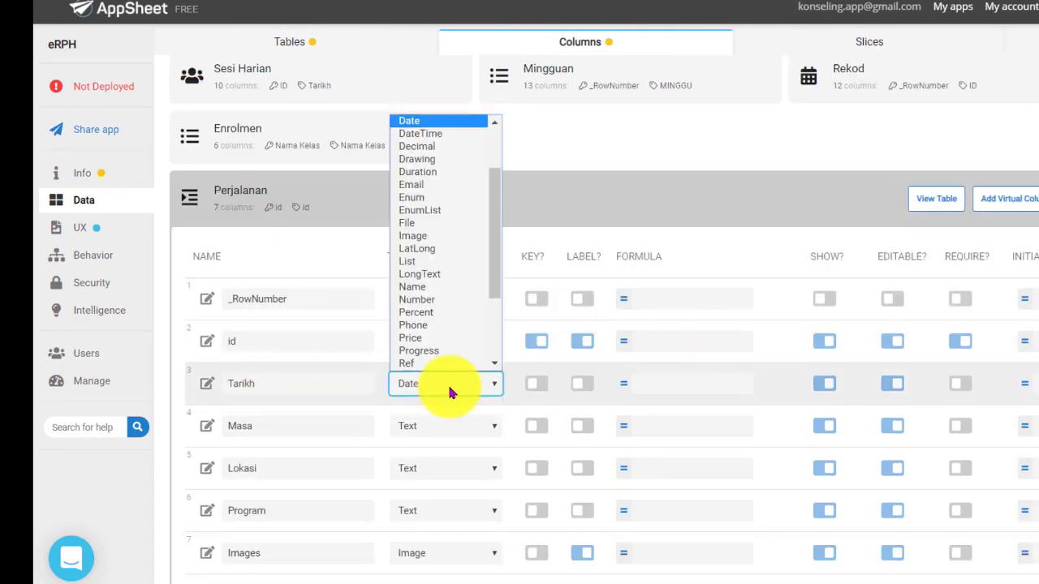
{"action": "left_click", "coordinate": [437, 124]}
{"action": "left_click", "coordinate": [430, 430]}
{"action": "key", "text": "Down"}
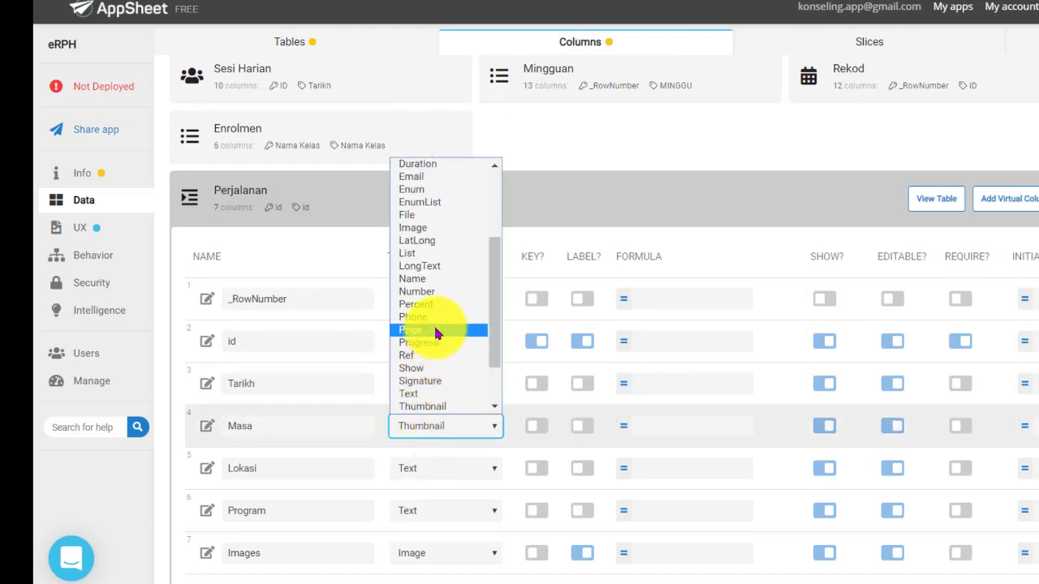
{"action": "key", "text": "Down"}
{"action": "left_click", "coordinate": [441, 407]}
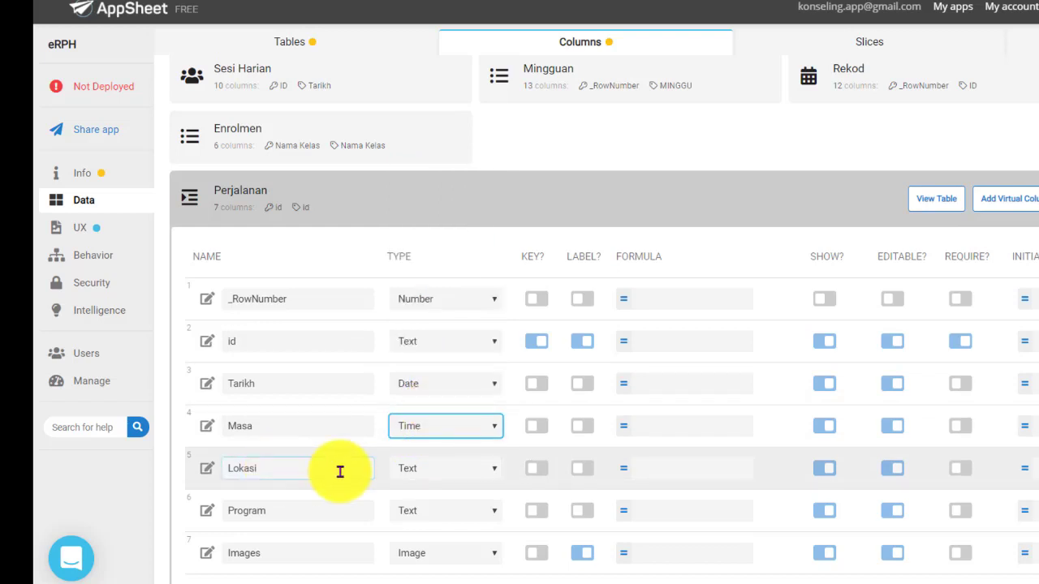
Set Lokasi to Address and Program to LongText, then Save & verify data
{"action": "left_click", "coordinate": [444, 472]}
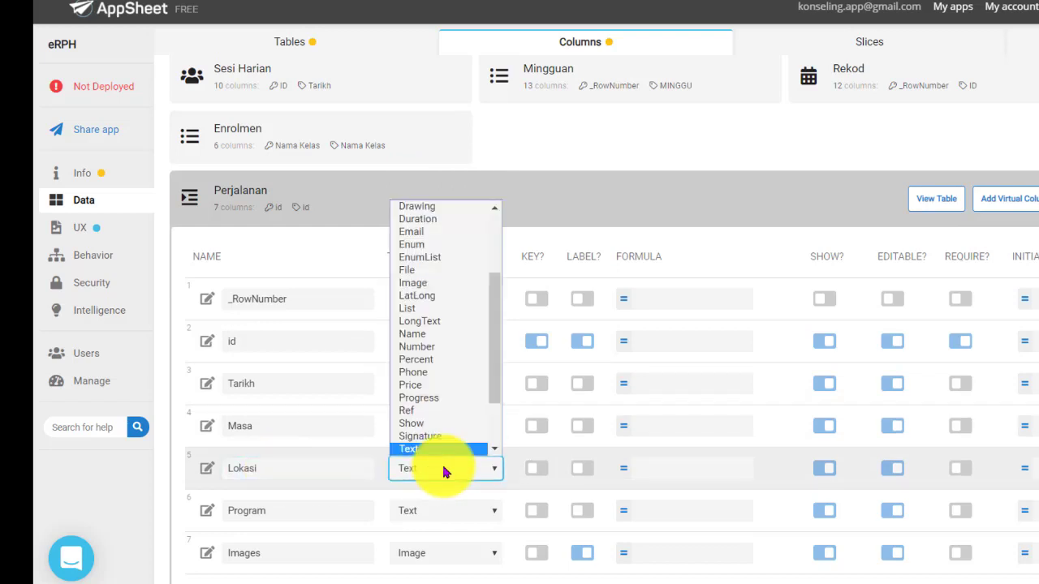
{"action": "scroll", "coordinate": [448, 422], "scroll_direction": "down", "scroll_amount": 1}
{"action": "scroll", "coordinate": [461, 276], "scroll_direction": "up", "scroll_amount": 4}
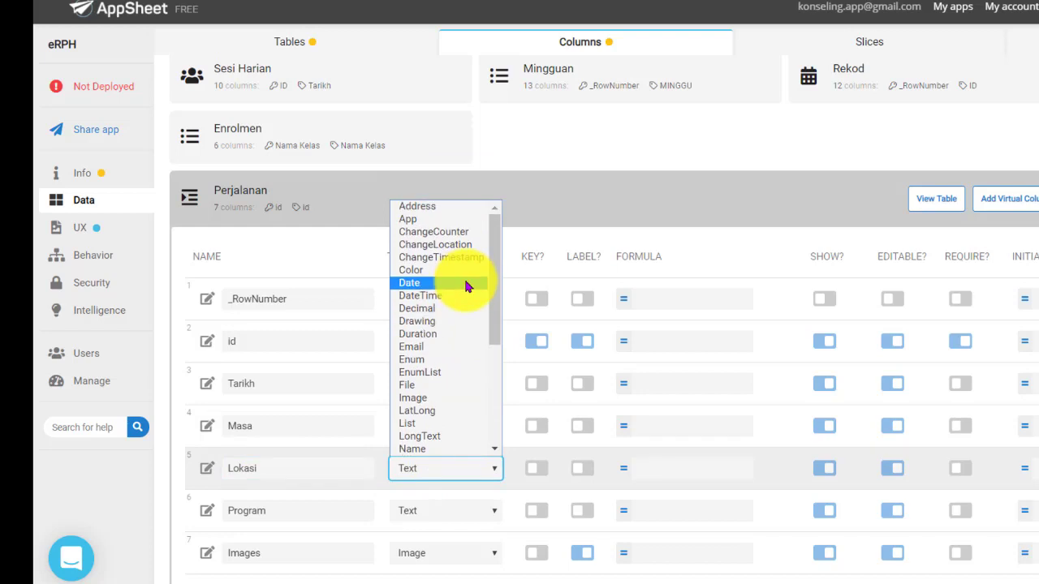
{"action": "left_click", "coordinate": [449, 206]}
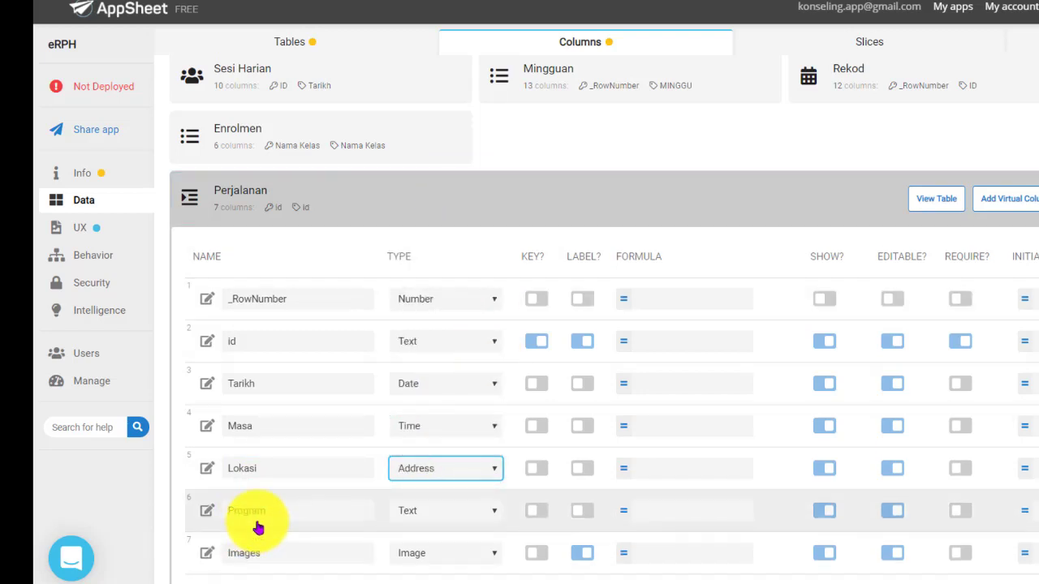
{"action": "left_click", "coordinate": [431, 516]}
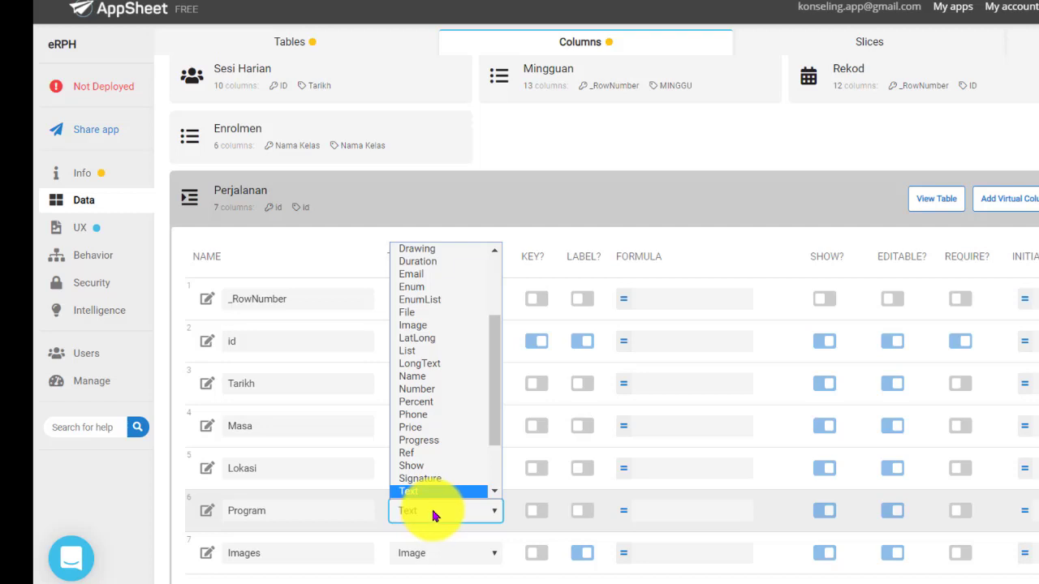
{"action": "left_click", "coordinate": [426, 364]}
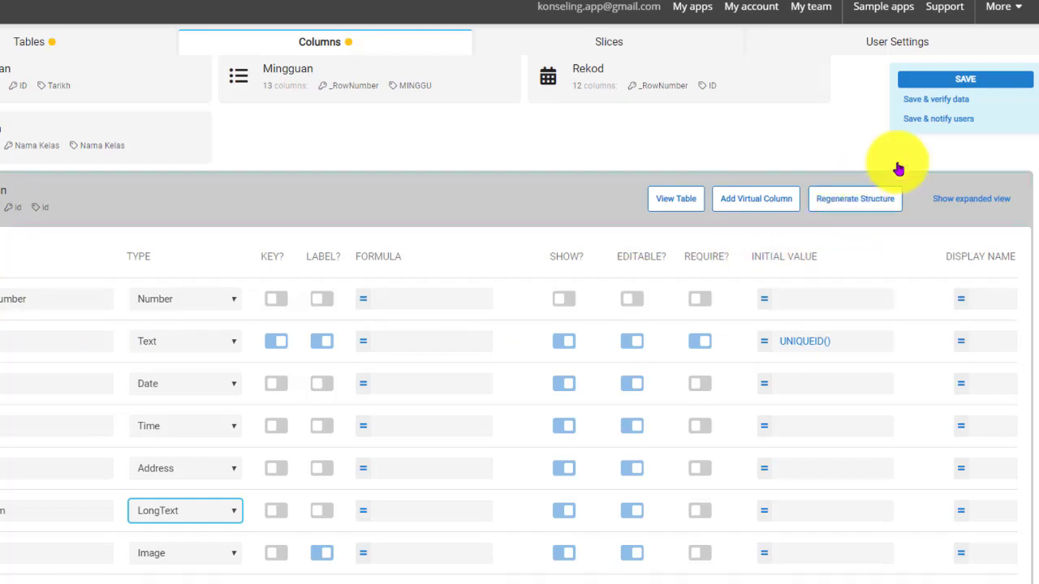
{"action": "left_click", "coordinate": [929, 100]}
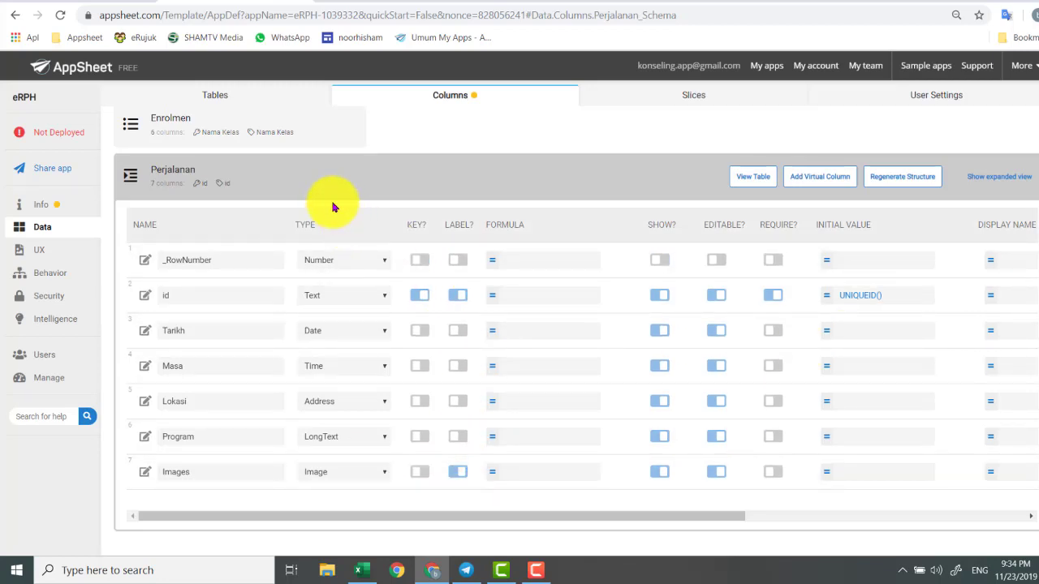
Collapse the Perjalanan column list and go to the UX Views pane
{"action": "left_click", "coordinate": [302, 180]}
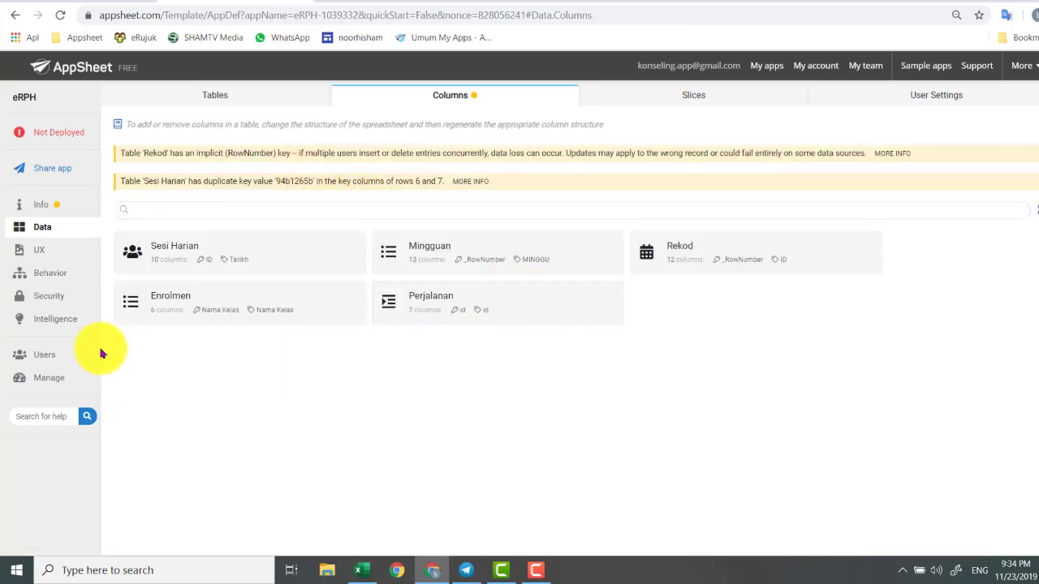
{"action": "left_click", "coordinate": [34, 249]}
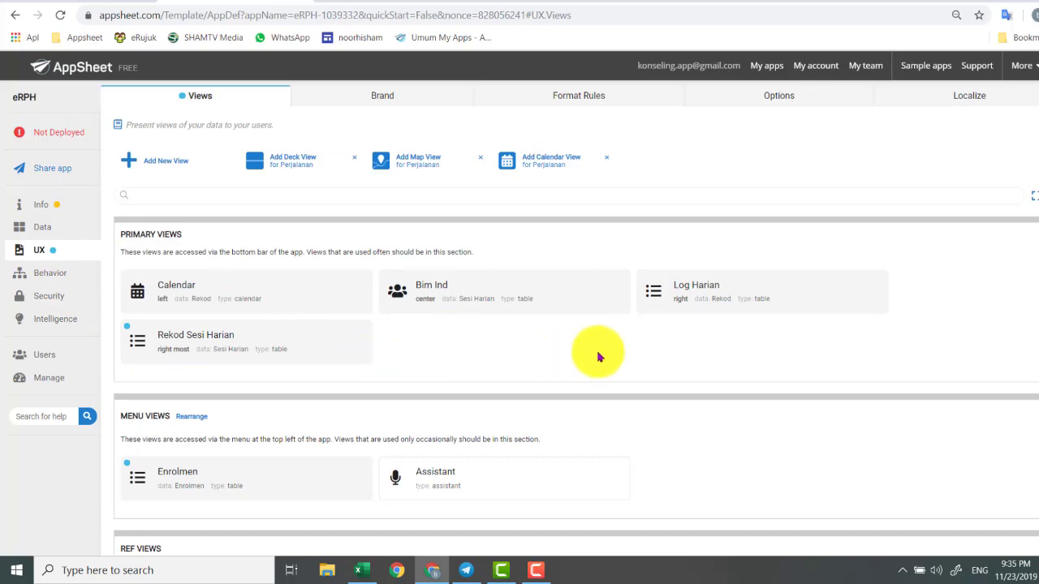
Add the suggested Perjalanan Deck view, change it to table type with menu position, and save
{"action": "scroll", "coordinate": [598, 353], "scroll_direction": "down", "scroll_amount": 1}
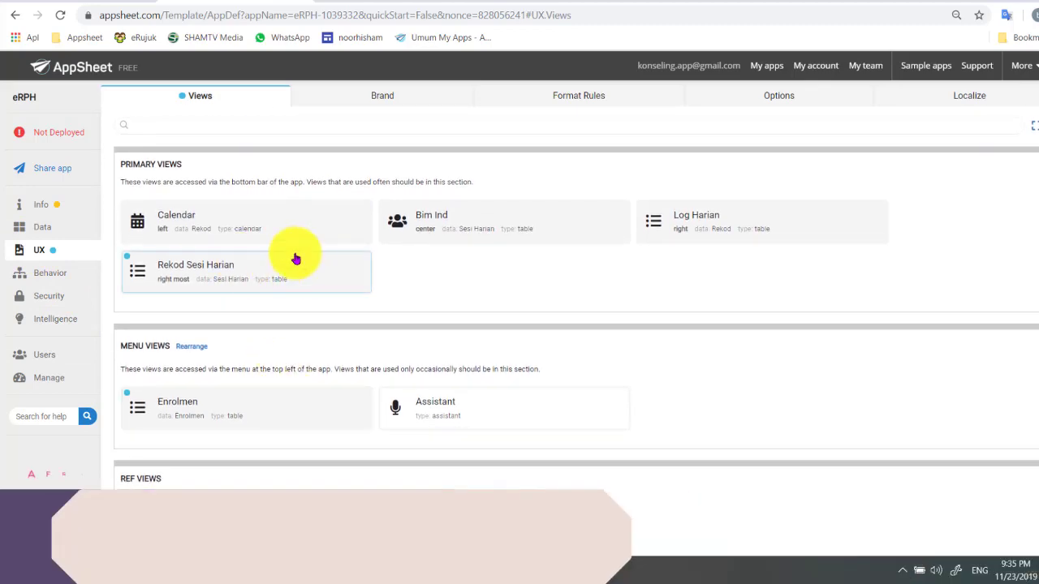
{"action": "scroll", "coordinate": [440, 399], "scroll_direction": "down", "scroll_amount": 3}
{"action": "scroll", "coordinate": [440, 399], "scroll_direction": "up", "scroll_amount": 4}
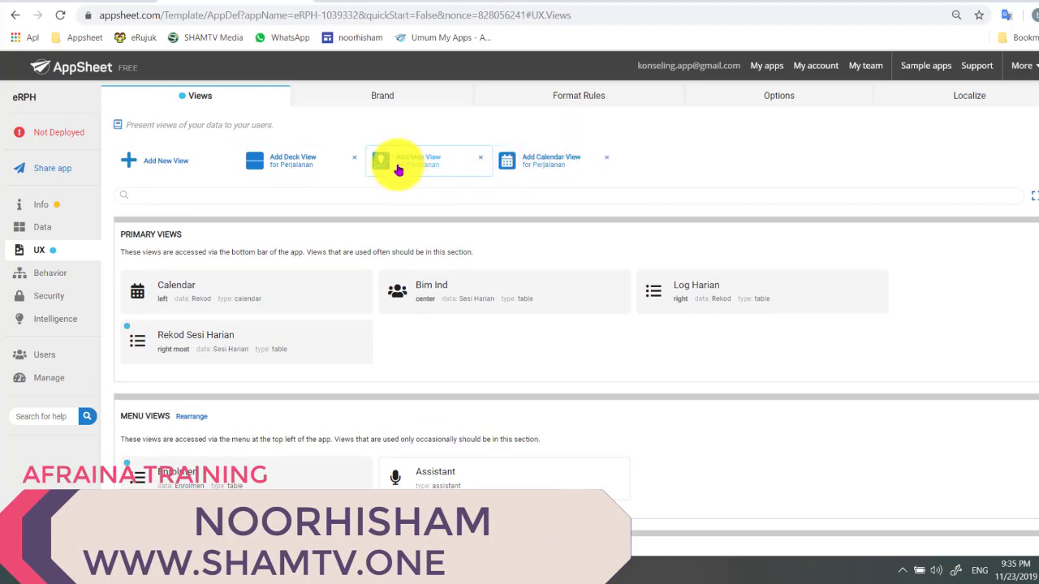
{"action": "left_click", "coordinate": [293, 160]}
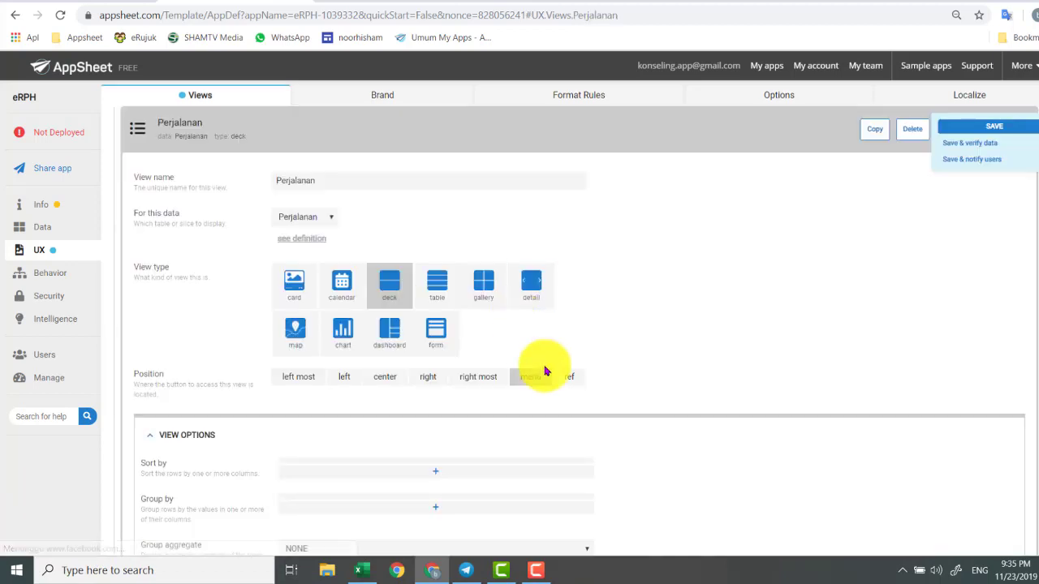
{"action": "left_click", "coordinate": [446, 306]}
{"action": "scroll", "coordinate": [445, 276], "scroll_direction": "down", "scroll_amount": 1}
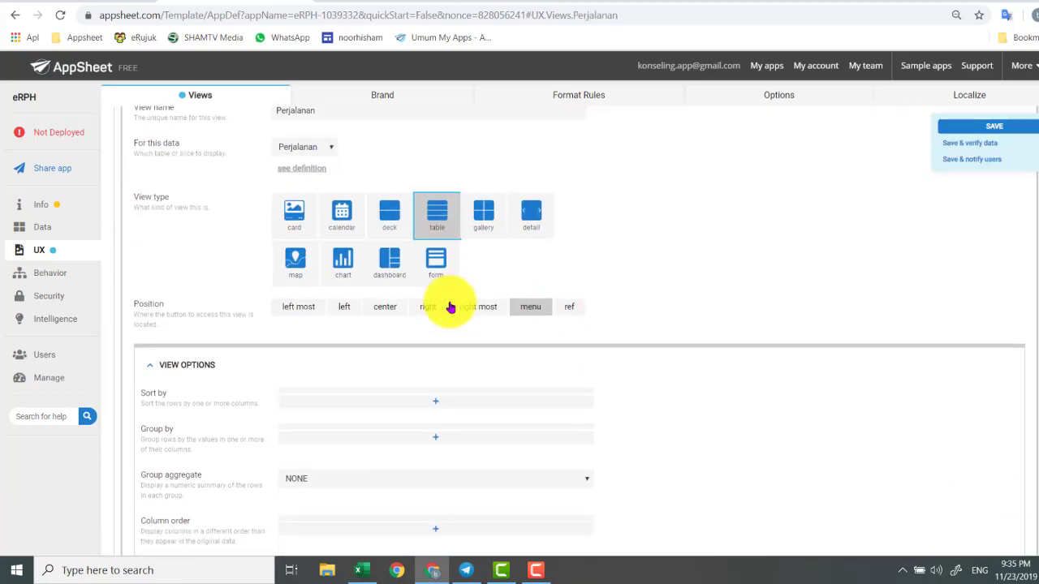
{"action": "left_click", "coordinate": [535, 305]}
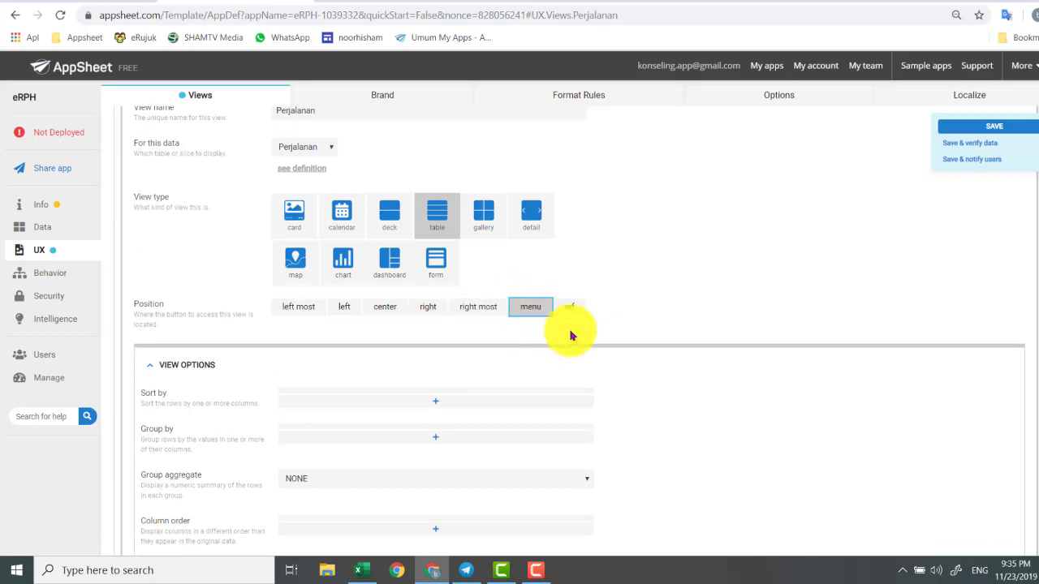
{"action": "scroll", "coordinate": [569, 337], "scroll_direction": "down", "scroll_amount": 3}
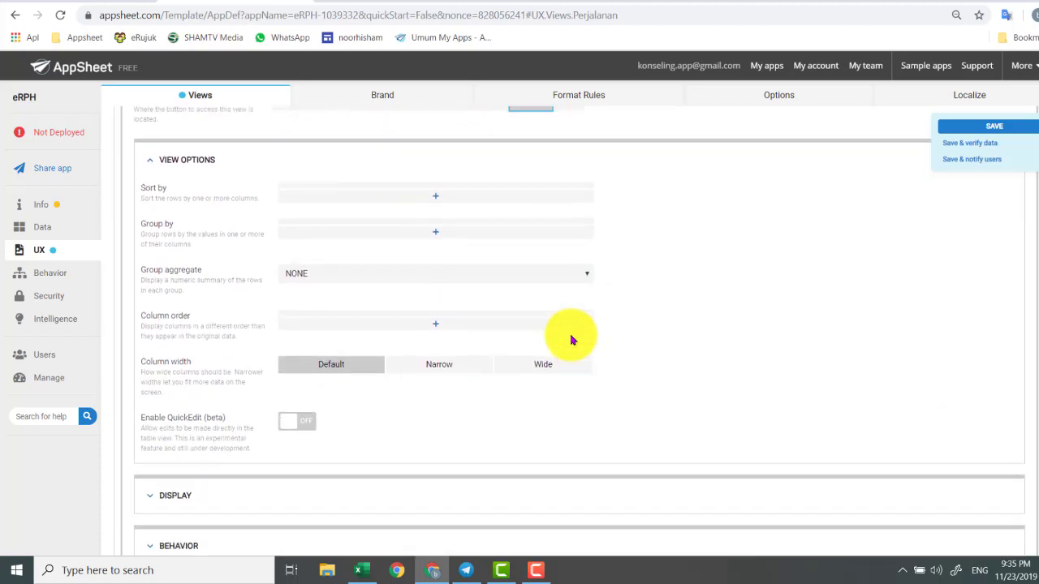
{"action": "scroll", "coordinate": [570, 337], "scroll_direction": "up", "scroll_amount": 3}
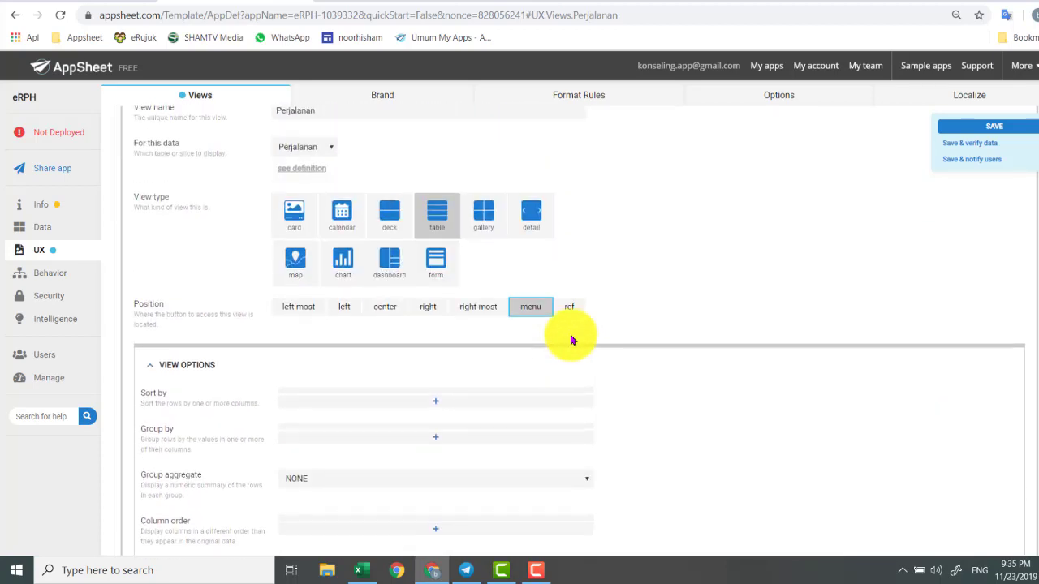
{"action": "left_click", "coordinate": [974, 144]}
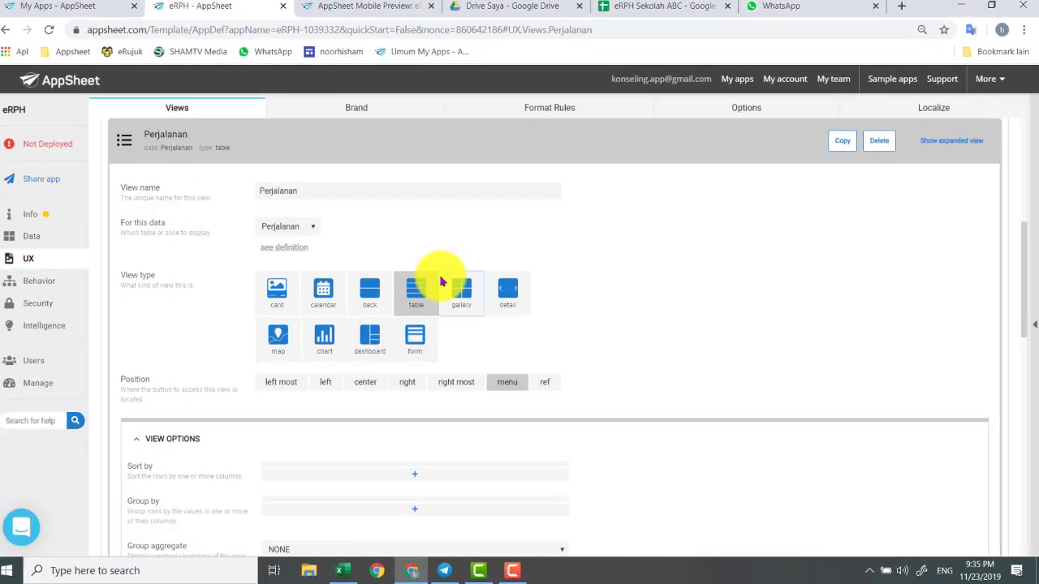
Collapse the view editor and open the live app preview in its own tab
{"action": "left_click", "coordinate": [321, 152]}
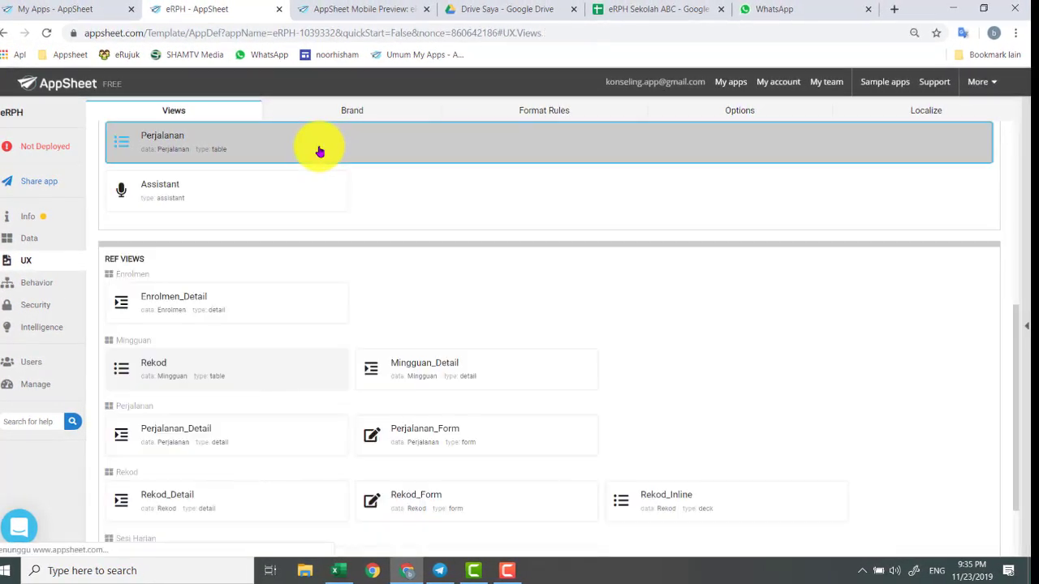
{"action": "scroll", "coordinate": [731, 278], "scroll_direction": "up", "scroll_amount": 3}
{"action": "scroll", "coordinate": [731, 278], "scroll_direction": "up", "scroll_amount": 2}
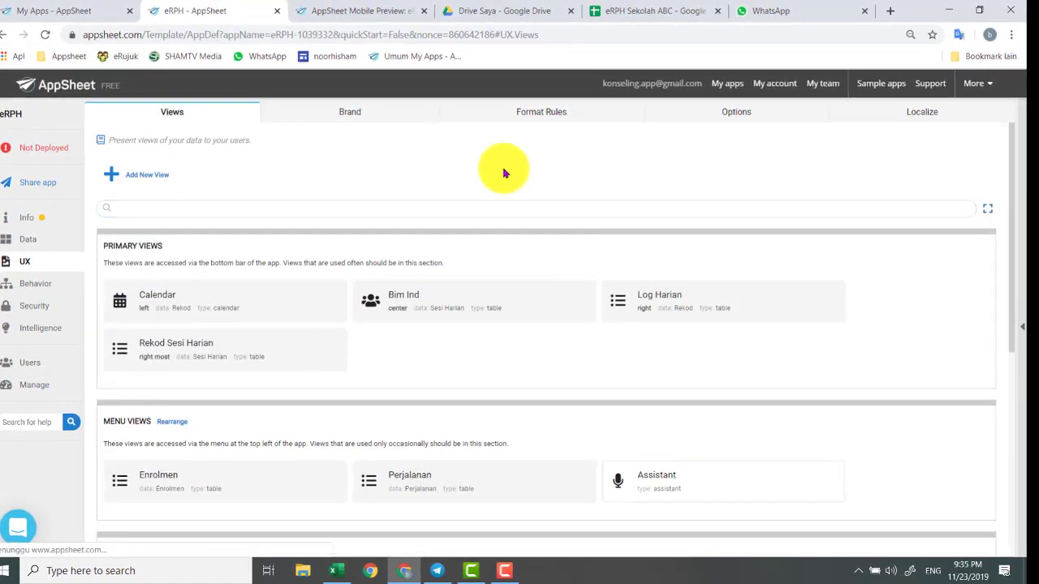
{"action": "left_click", "coordinate": [1023, 327]}
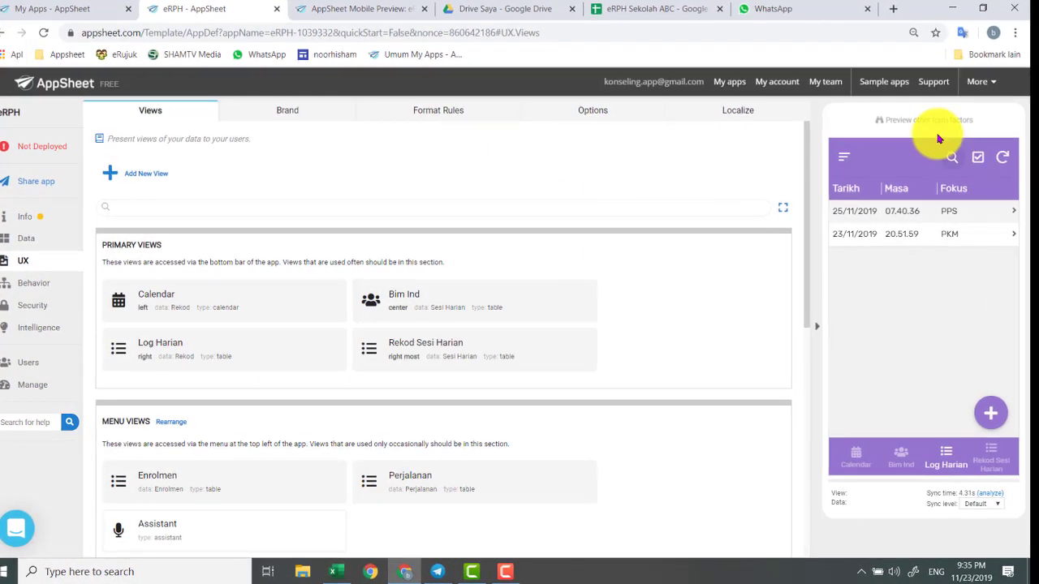
{"action": "left_click", "coordinate": [940, 116]}
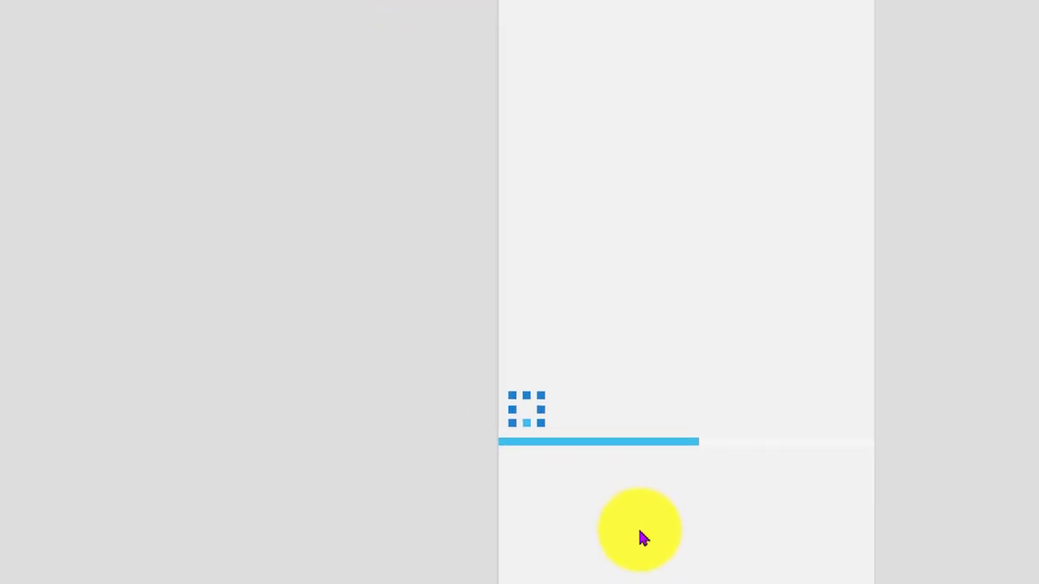
Visit the Calendar, Bim Ind, Log Harian and Rekod Sesi Harian pages, then Perjalanan from the menu
{"action": "left_click", "coordinate": [483, 554]}
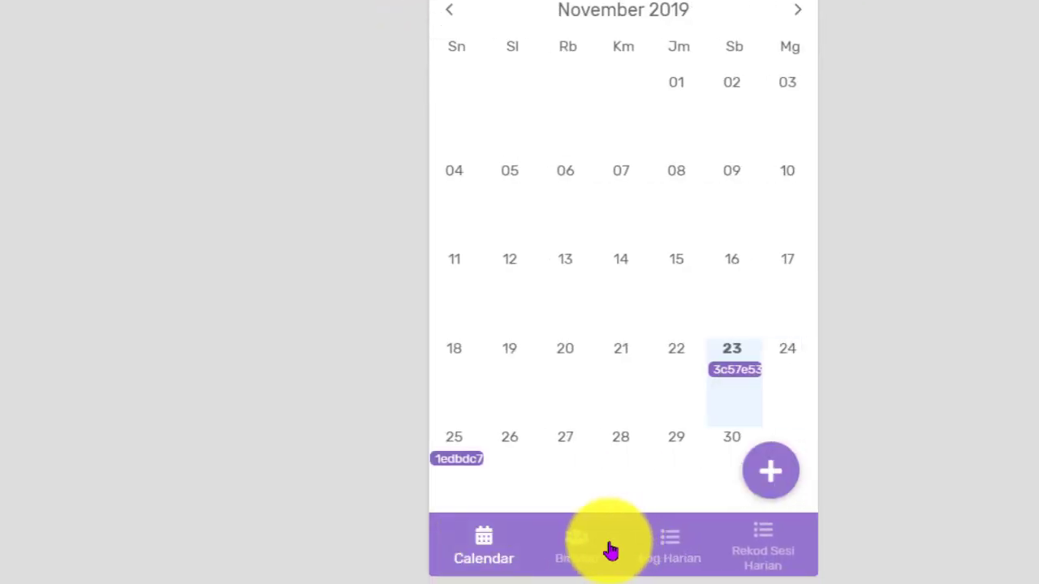
{"action": "left_click", "coordinate": [577, 552]}
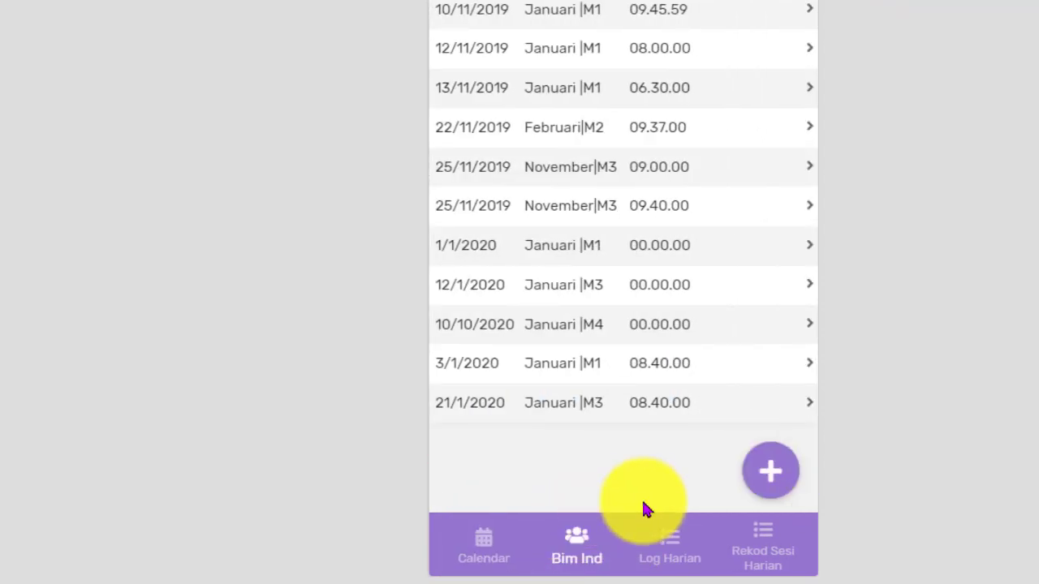
{"action": "left_click", "coordinate": [680, 554]}
{"action": "left_click", "coordinate": [781, 536]}
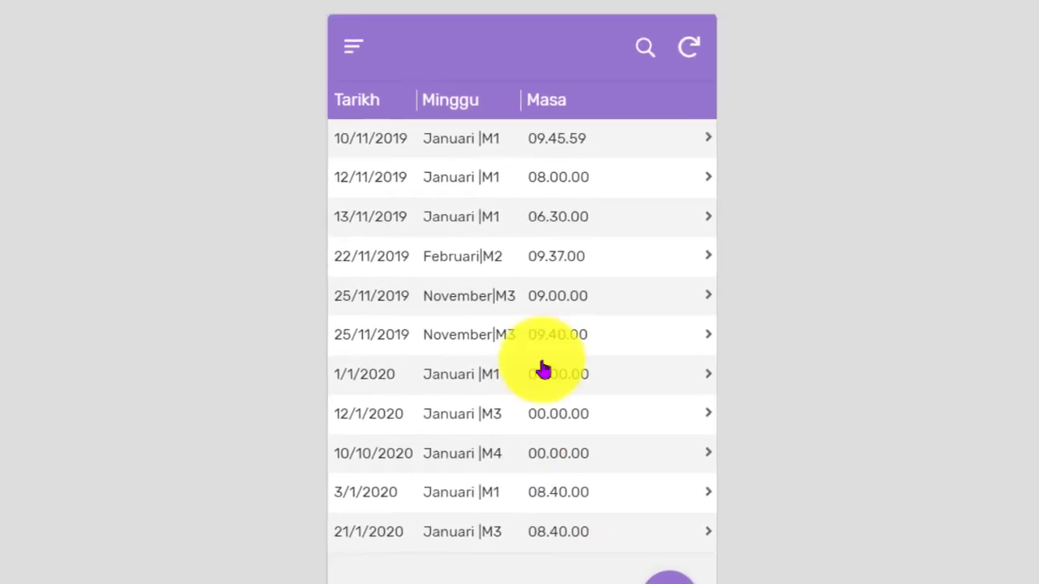
{"action": "left_click", "coordinate": [354, 48]}
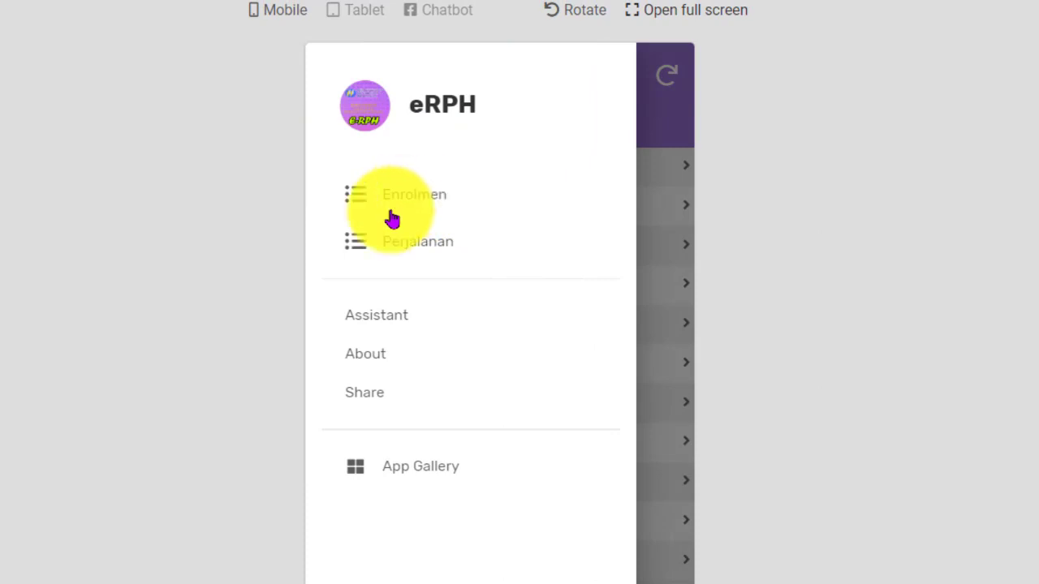
{"action": "left_click", "coordinate": [398, 244]}
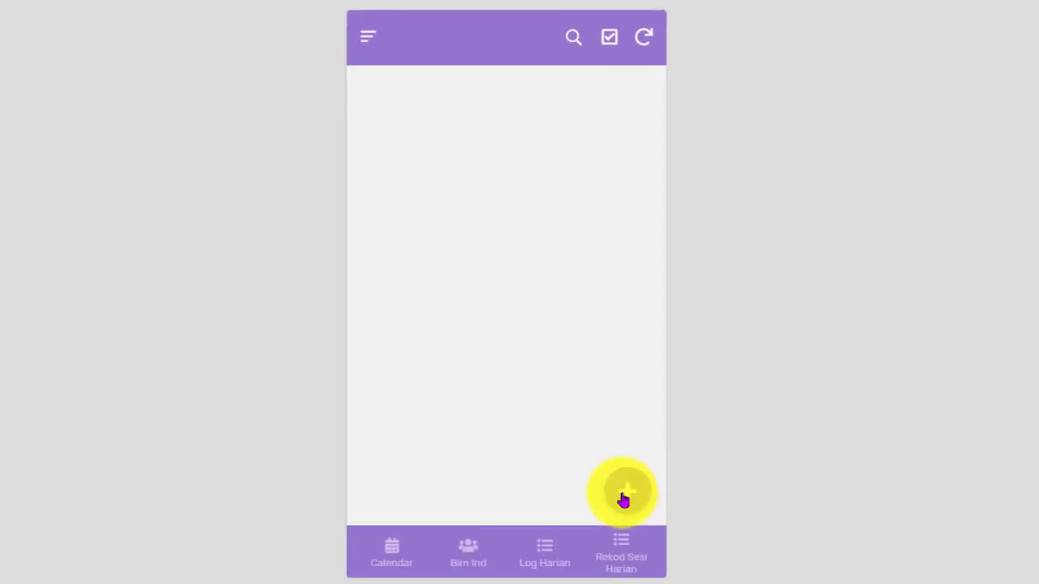
Start a new Perjalanan record with Tarikh 11/01/2020 and Masa 07.00
{"action": "left_click", "coordinate": [623, 497]}
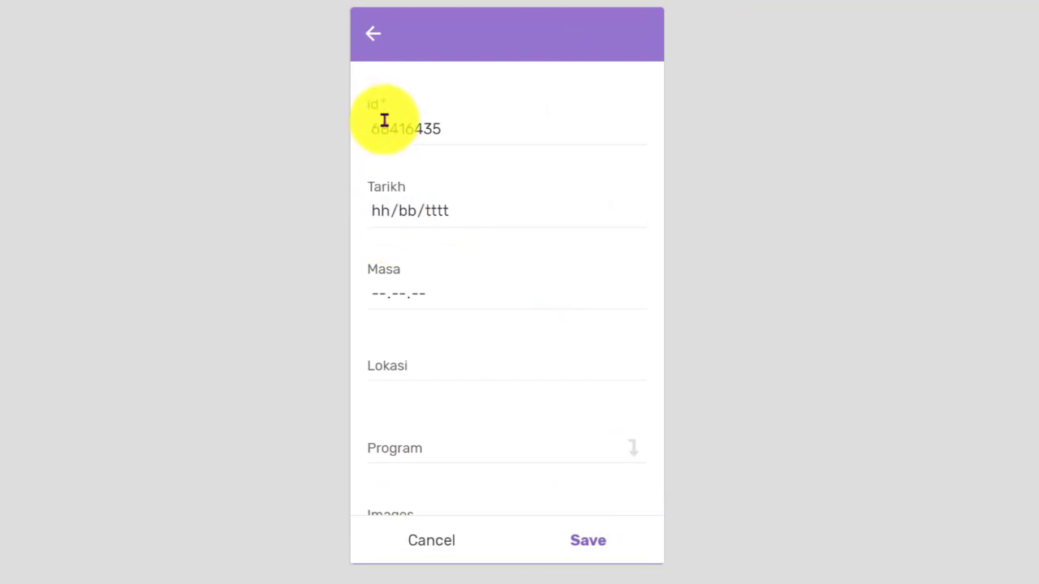
{"action": "left_click", "coordinate": [377, 210]}
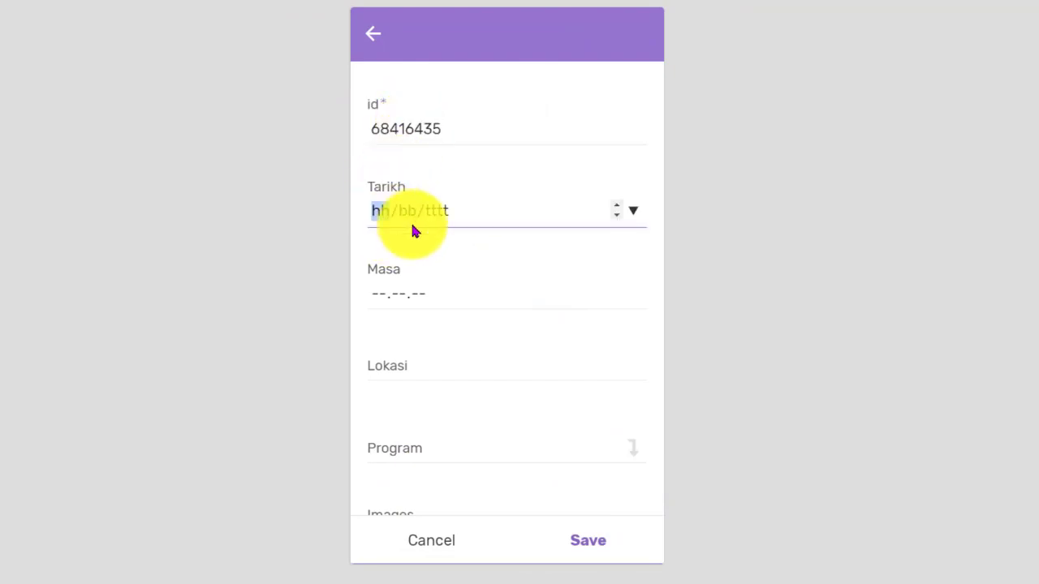
{"action": "type", "text": "11/01/00020"}
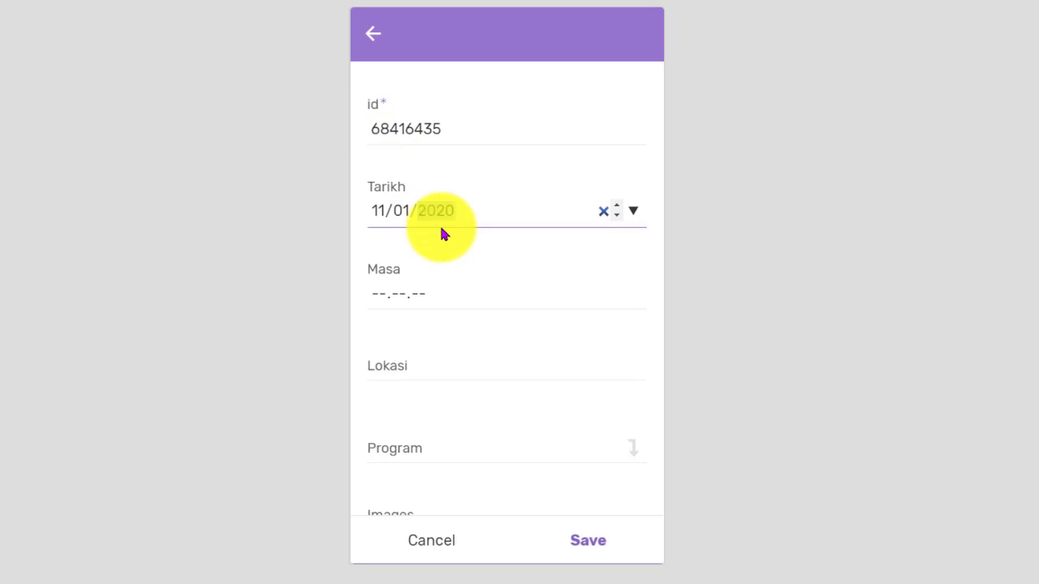
{"action": "left_click", "coordinate": [380, 293]}
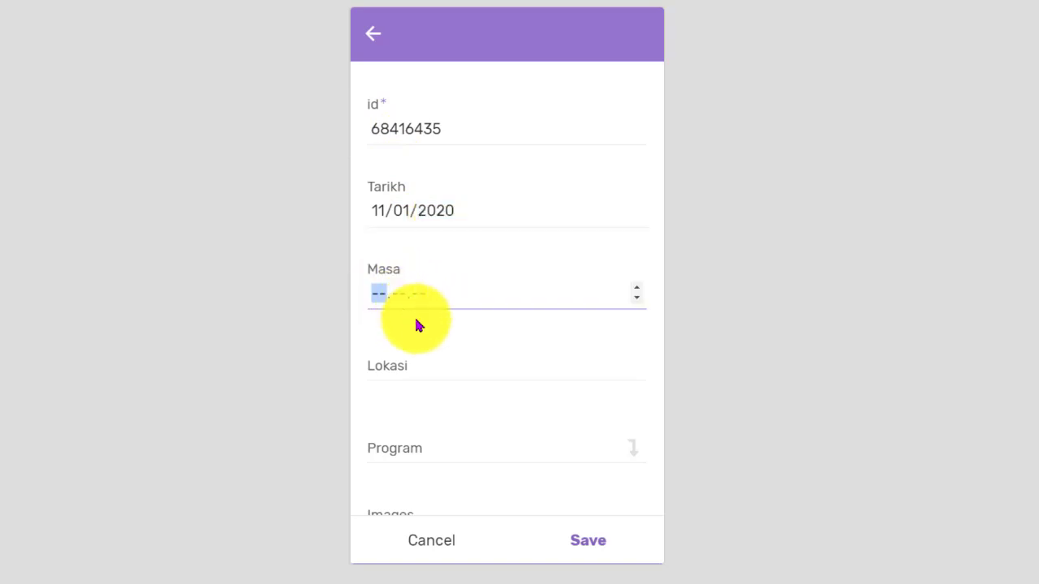
{"action": "type", "text": "07."}
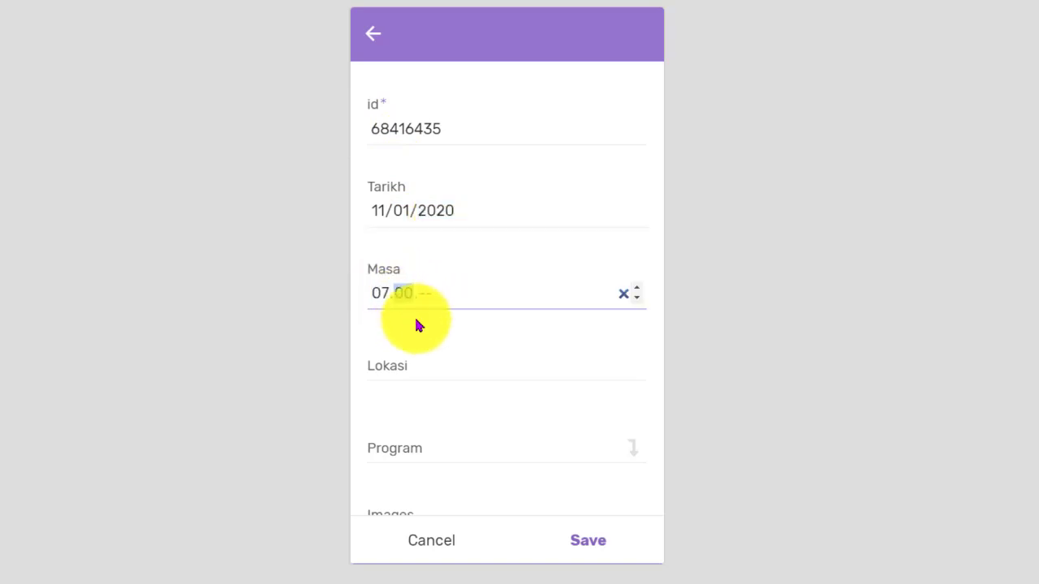
{"action": "type", "text": "00"}
Set the record's Lokasi to Rawang, Selangor, Malaysia
{"action": "left_click", "coordinate": [412, 360]}
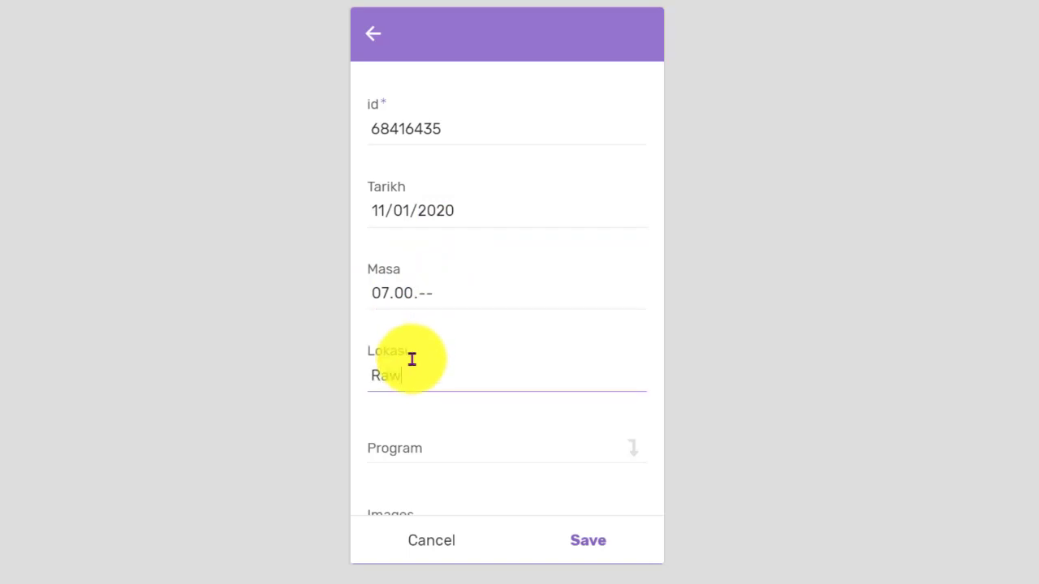
{"action": "left_click", "coordinate": [458, 447]}
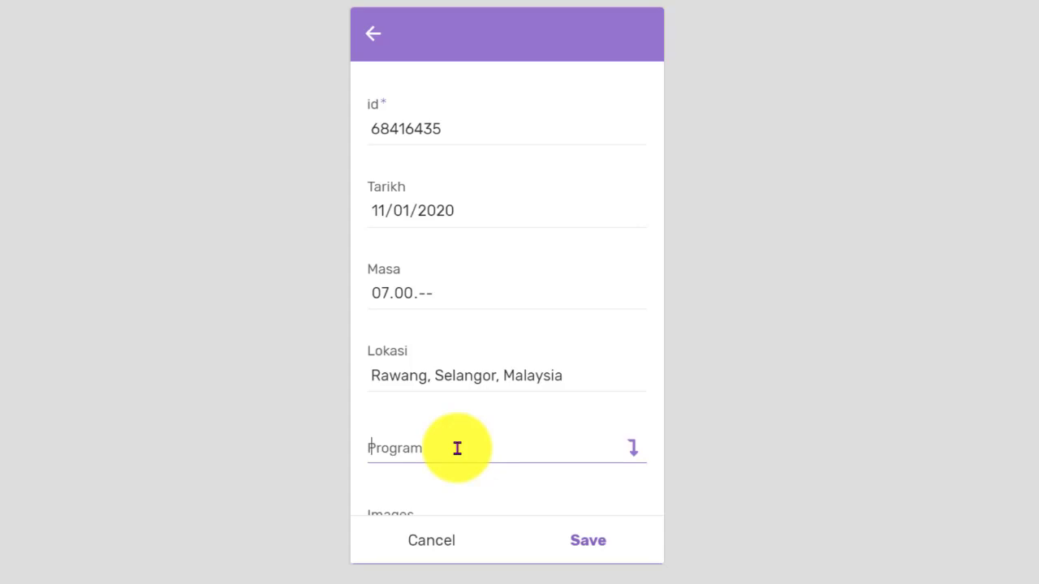
{"action": "scroll", "coordinate": [460, 447], "scroll_direction": "down", "scroll_amount": 3}
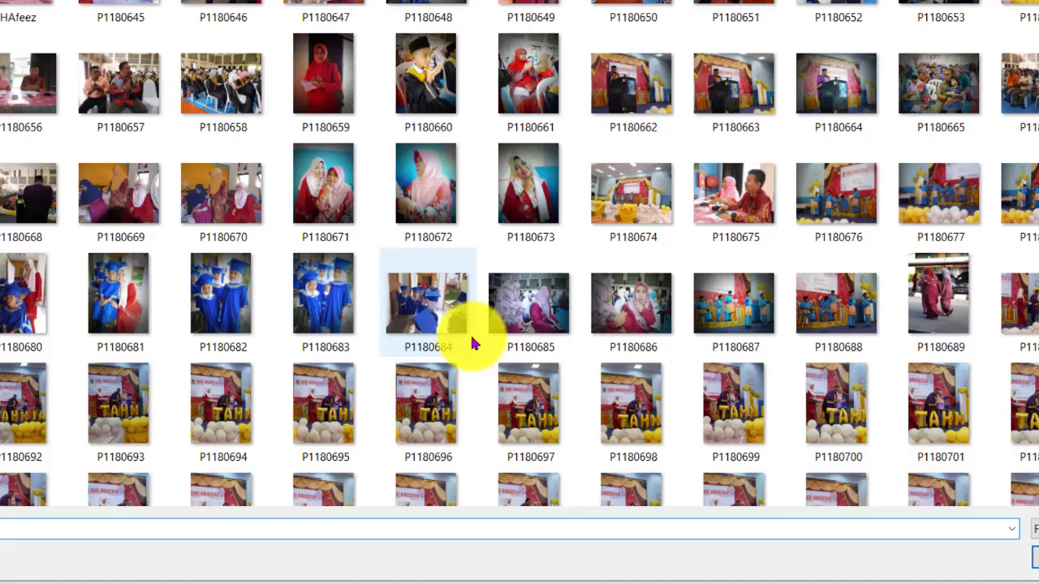
Attach photo P1180645 and enter Program 'Menyampaikan Ceramah Motivasi Keibubapaan dan Murid Tahun 6'
{"action": "left_click", "coordinate": [134, 11]}
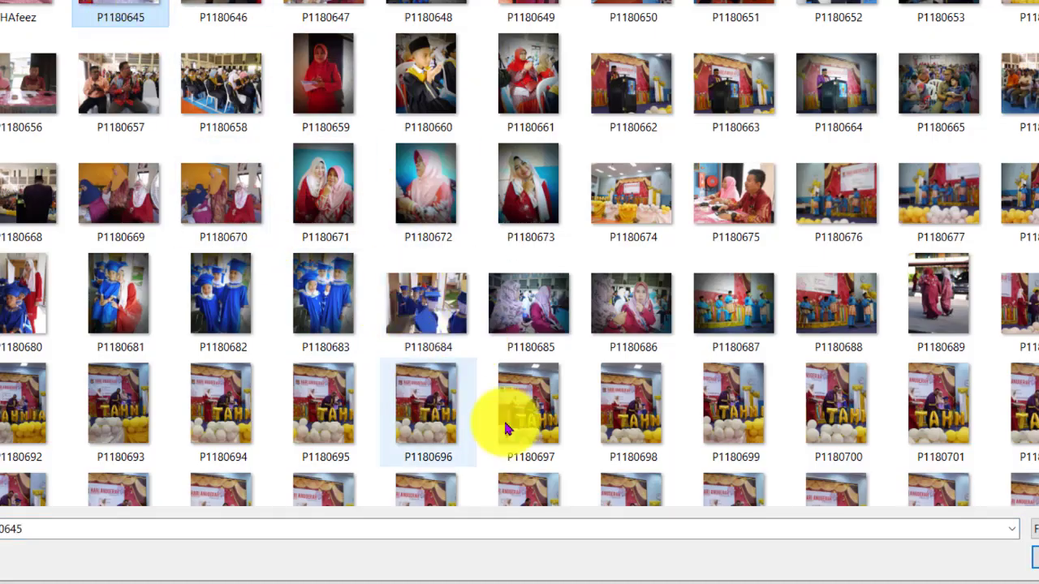
{"action": "left_click", "coordinate": [1035, 557]}
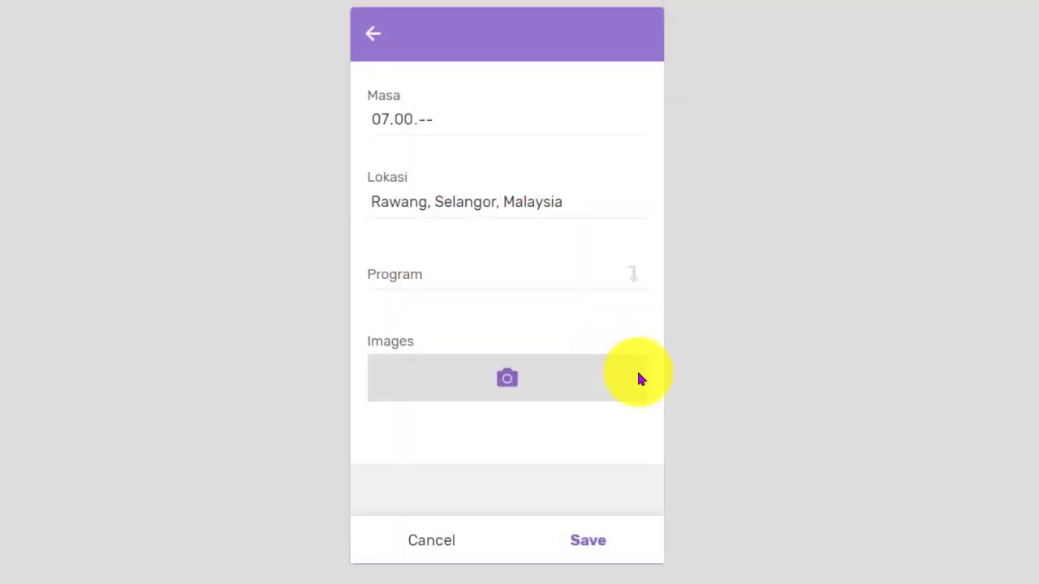
{"action": "left_click", "coordinate": [462, 283]}
{"action": "type", "text": "si K"}
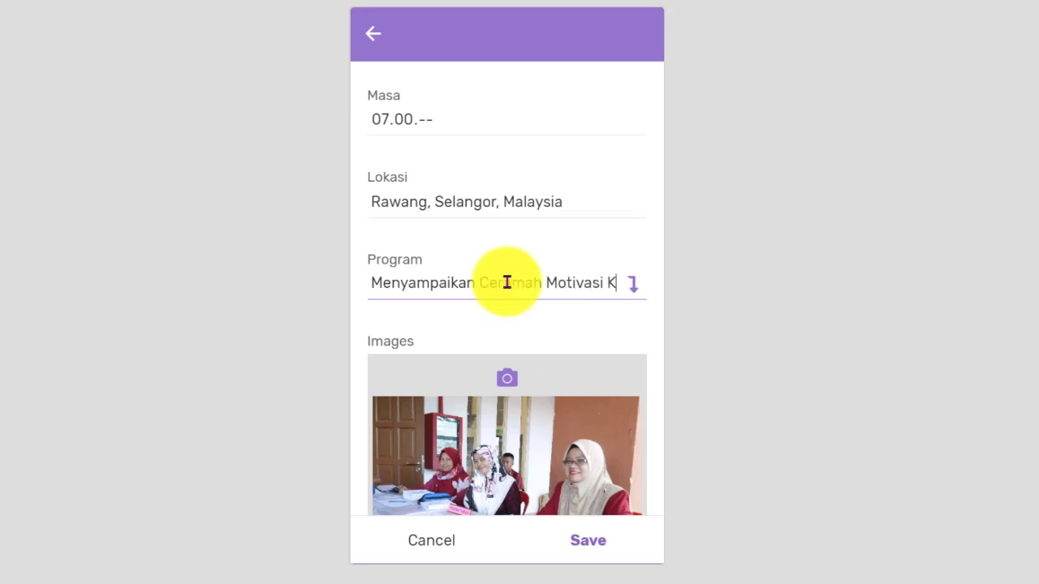
{"action": "type", "text": "eibubapaan dan Murid Tahun 6"}
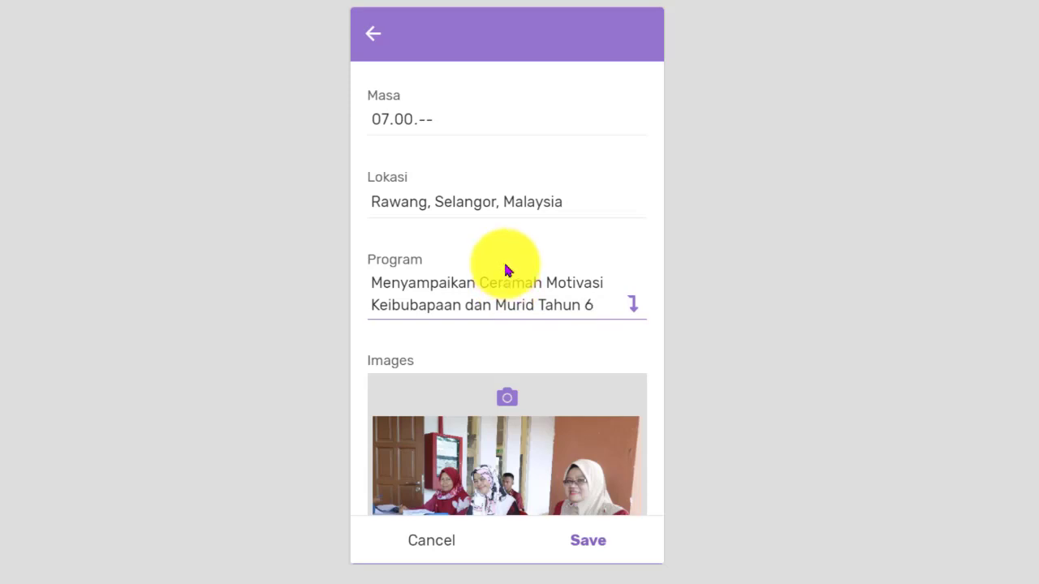
{"action": "scroll", "coordinate": [505, 265], "scroll_direction": "up", "scroll_amount": 3}
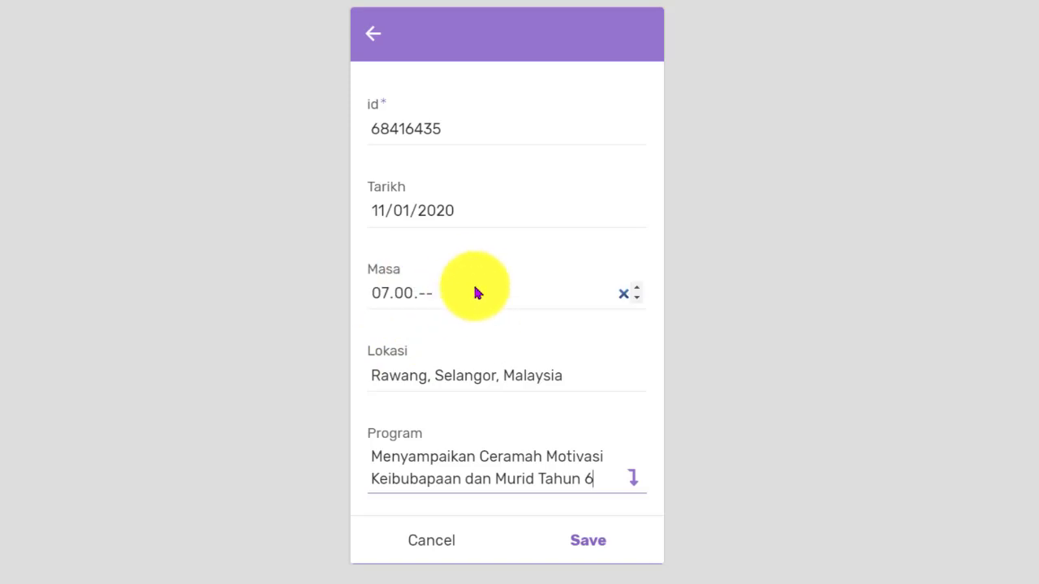
{"action": "scroll", "coordinate": [375, 389], "scroll_direction": "down", "scroll_amount": 3}
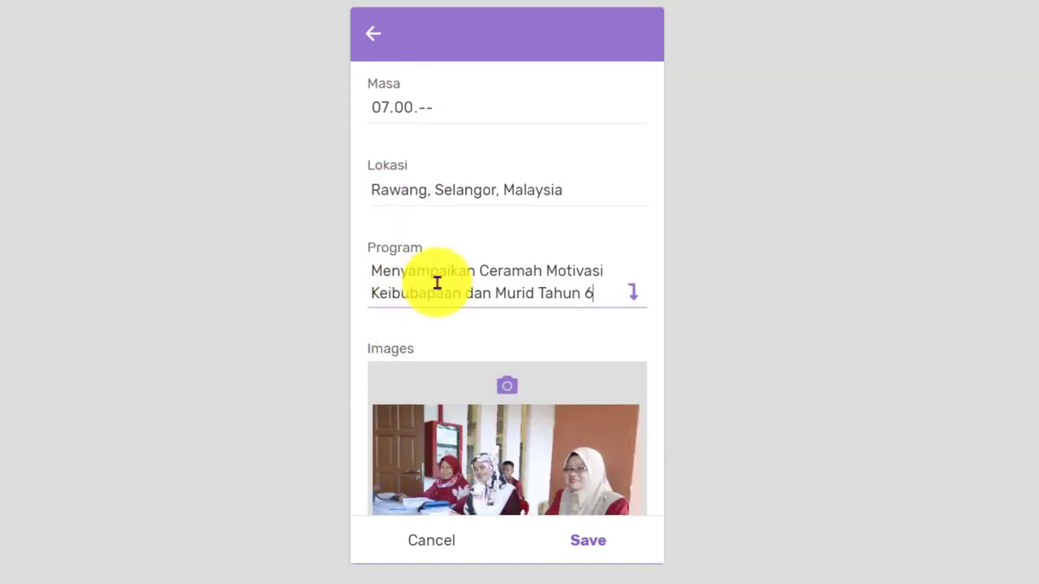
{"action": "scroll", "coordinate": [540, 333], "scroll_direction": "down", "scroll_amount": 3}
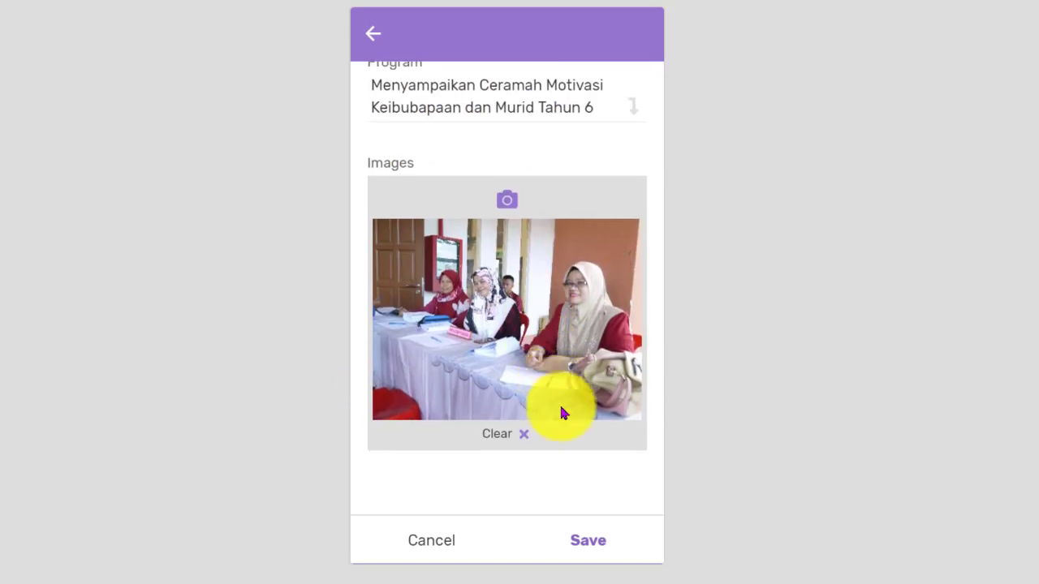
Save the new Perjalanan record and sync it to the sheet
{"action": "left_click", "coordinate": [590, 546]}
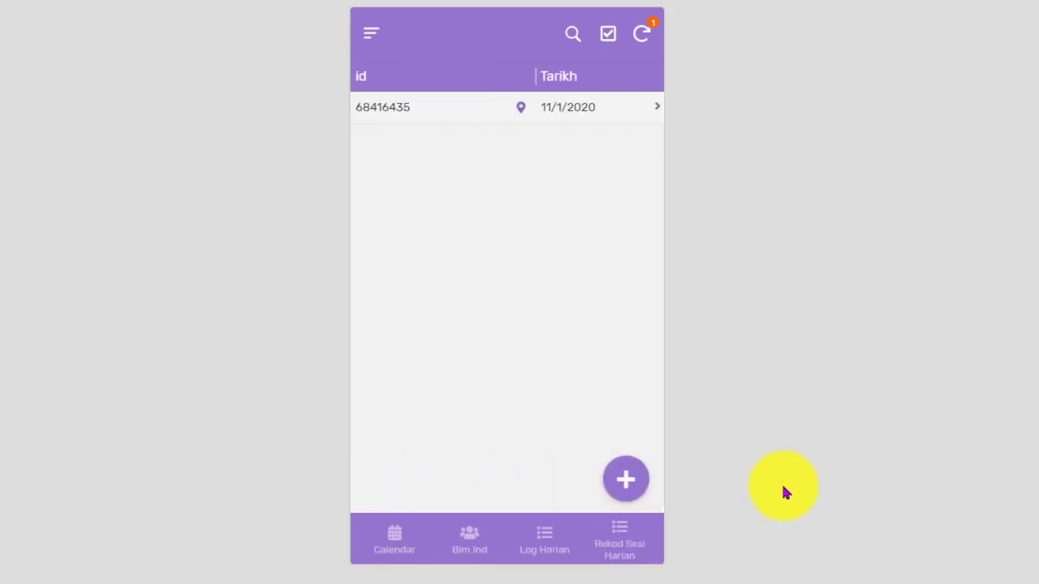
{"action": "left_click", "coordinate": [642, 37]}
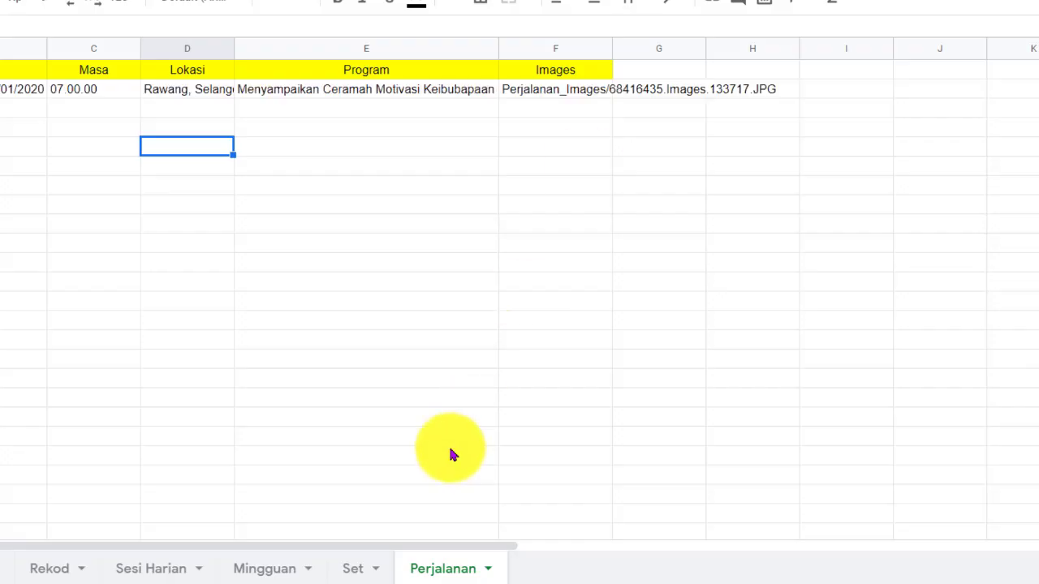
{"action": "left_click", "coordinate": [479, 320]}
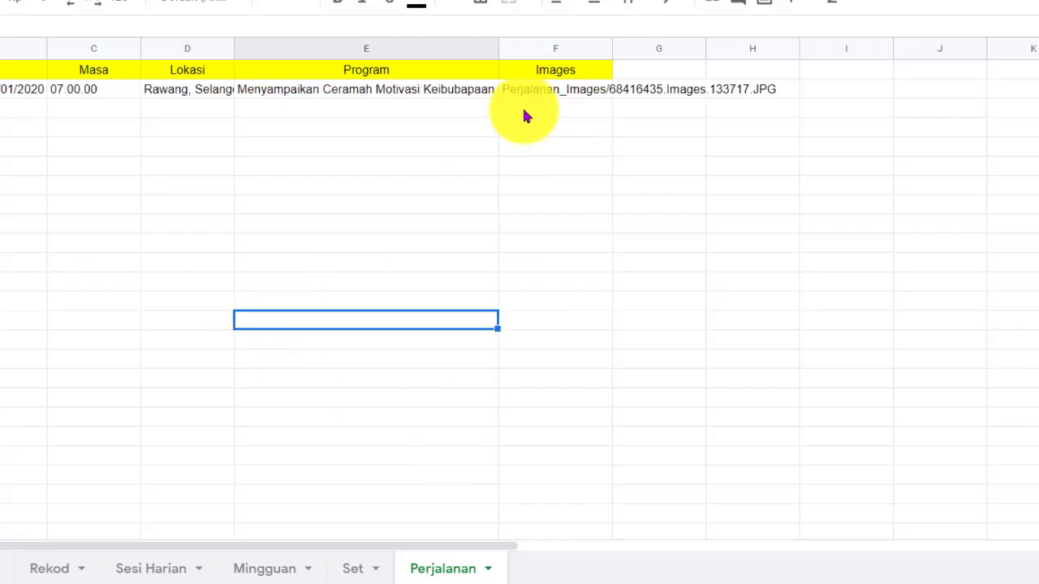
Autofit column F to the image path, narrow column B, and inspect row 2's values
{"action": "double_click", "coordinate": [610, 43]}
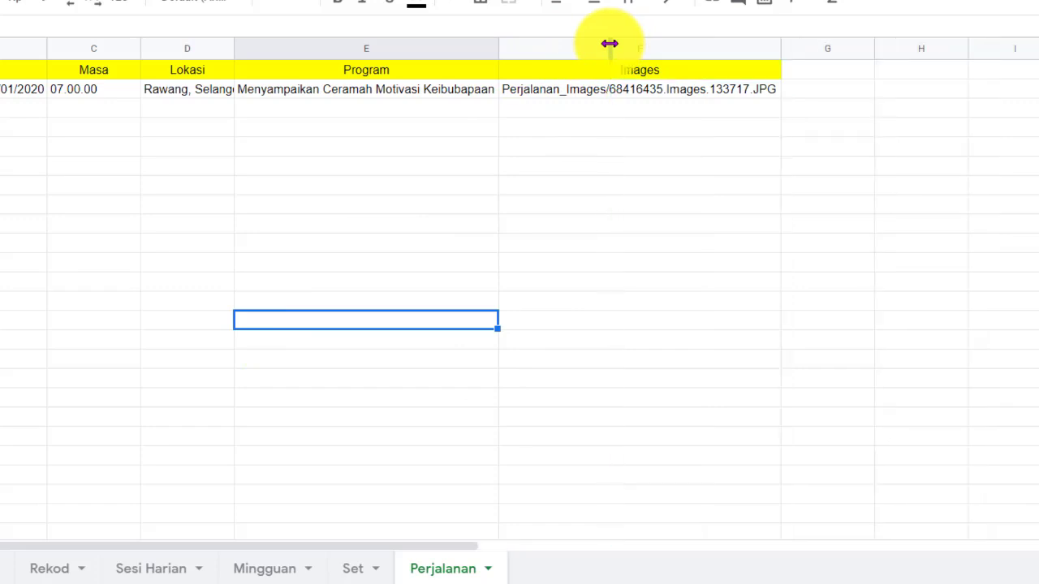
{"action": "left_click", "coordinate": [3, 90]}
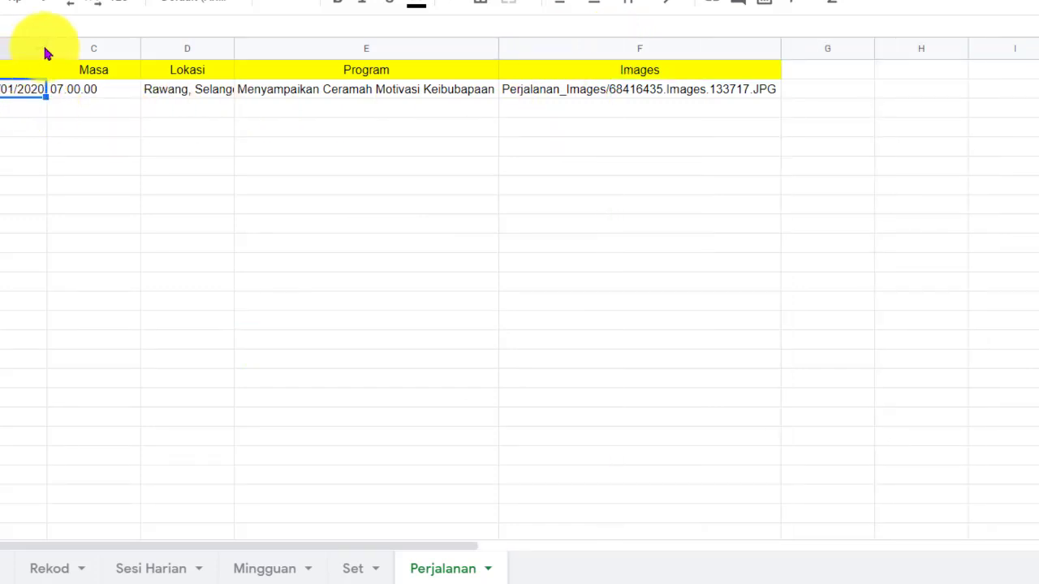
{"action": "left_click_drag", "start_coordinate": [47, 51], "coordinate": [3, 96]}
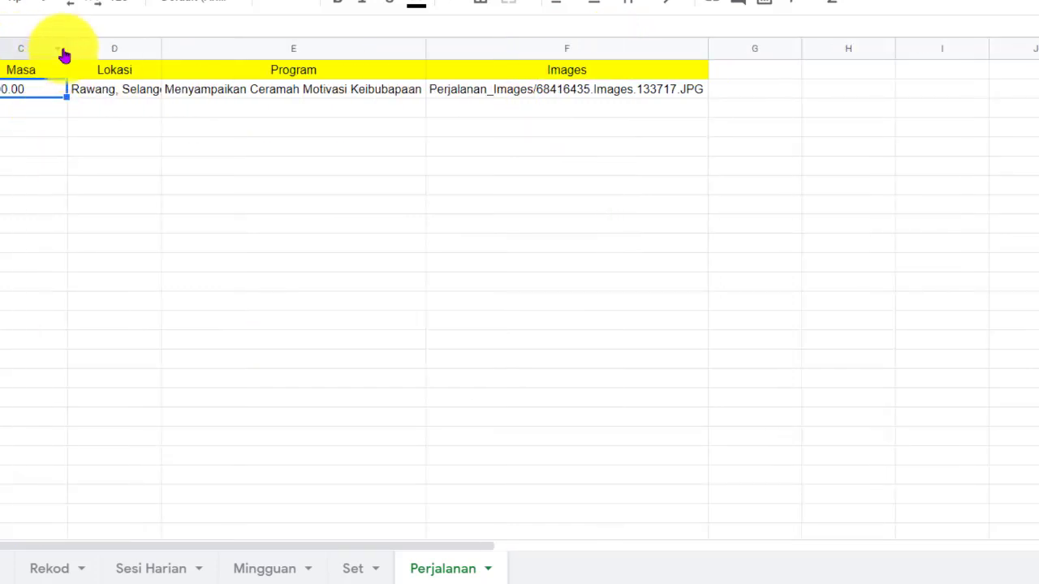
{"action": "left_click", "coordinate": [110, 89]}
{"action": "left_click", "coordinate": [254, 93]}
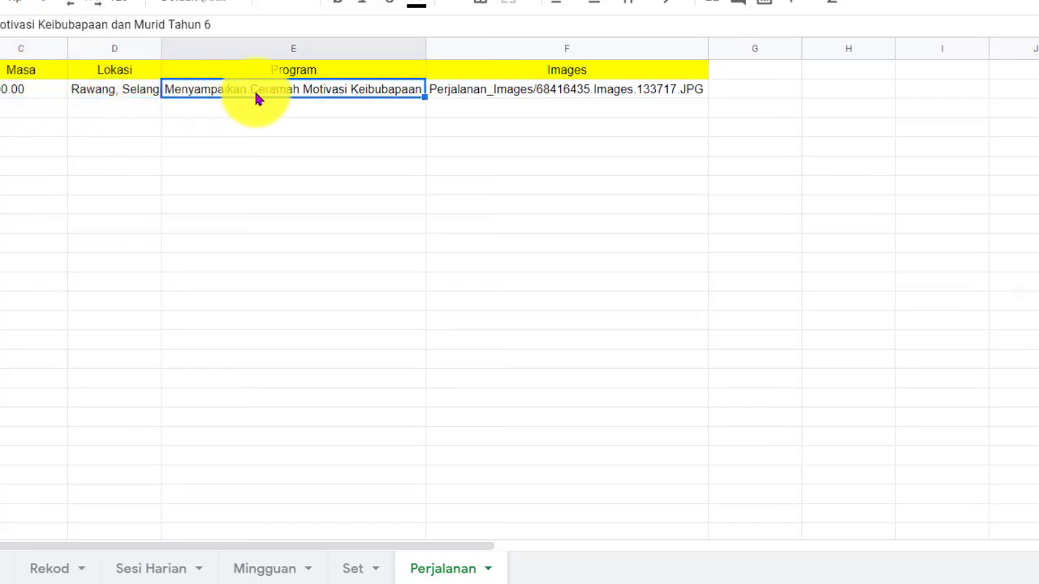
{"action": "left_click", "coordinate": [524, 95]}
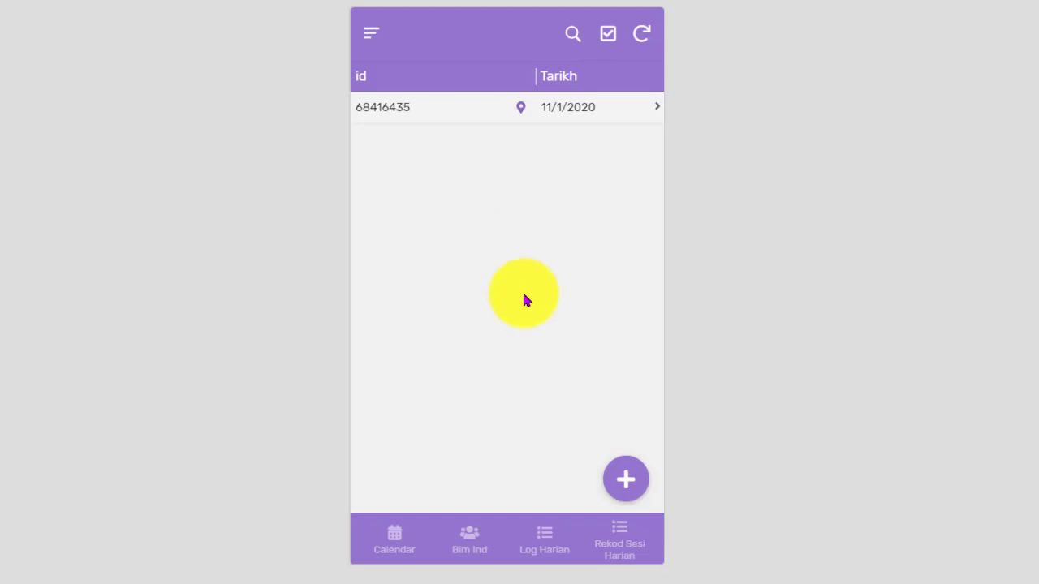
Check Google Maps directions for record 68416435, then open it for editing
{"action": "left_click", "coordinate": [522, 112]}
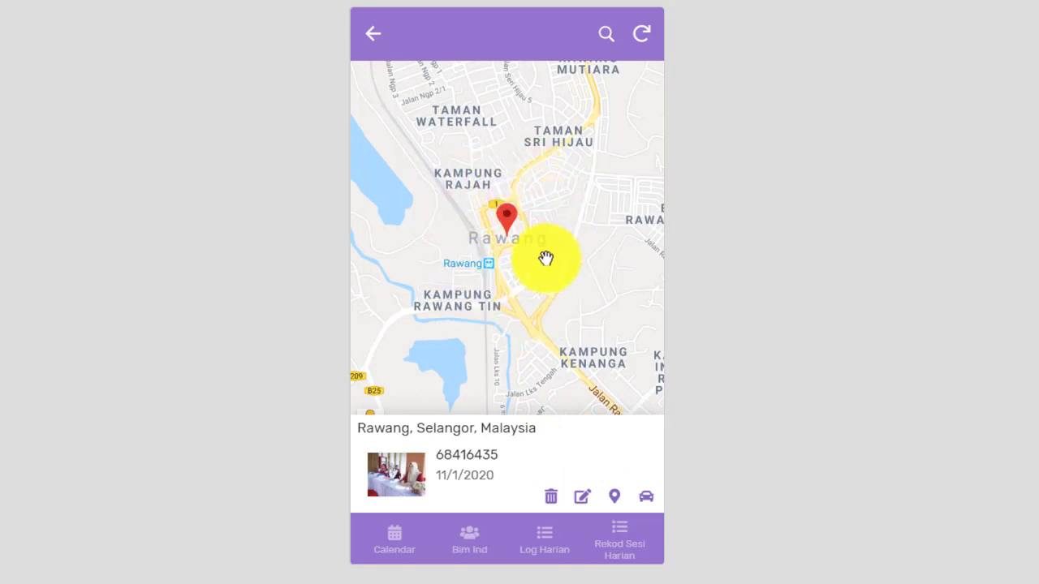
{"action": "left_click", "coordinate": [646, 498]}
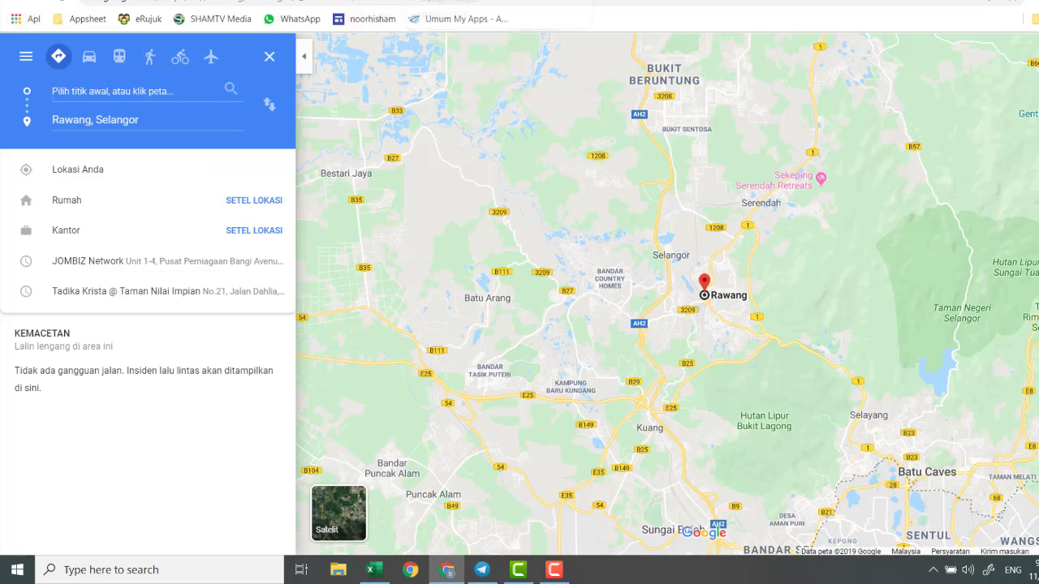
{"action": "left_click", "coordinate": [487, 0]}
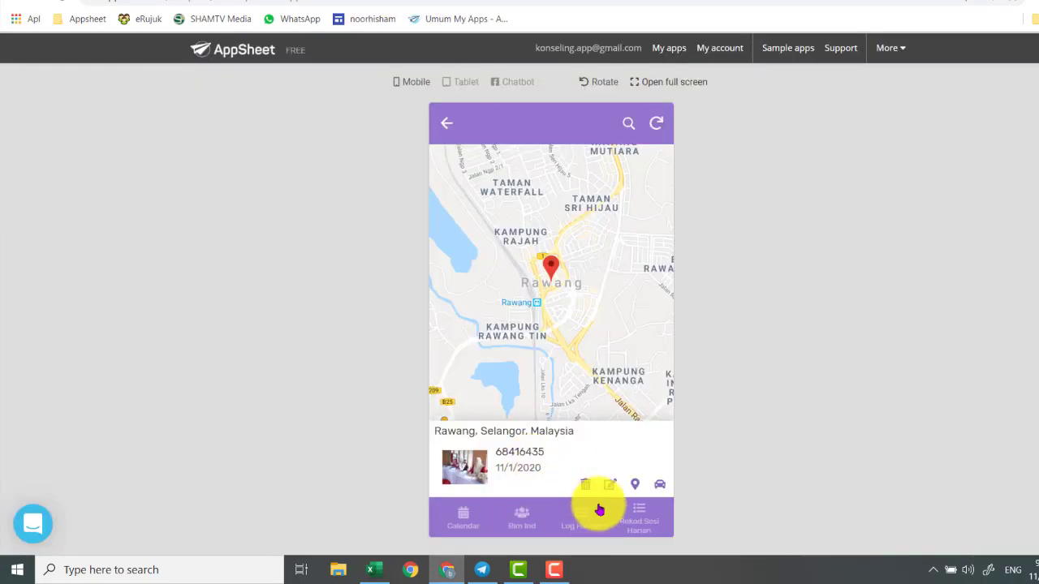
{"action": "left_click", "coordinate": [610, 484]}
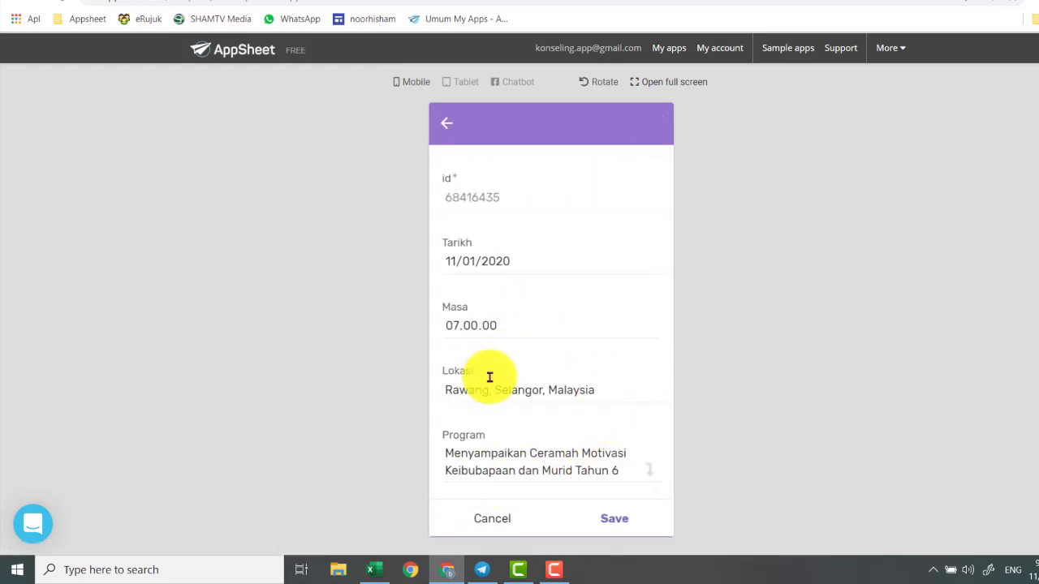
Change Lokasi to 'SK Bandar Baru Rawang, Selangor, Malaysia' and save the record
{"action": "scroll", "coordinate": [443, 314], "scroll_direction": "down", "scroll_amount": 1}
{"action": "left_click", "coordinate": [445, 317]}
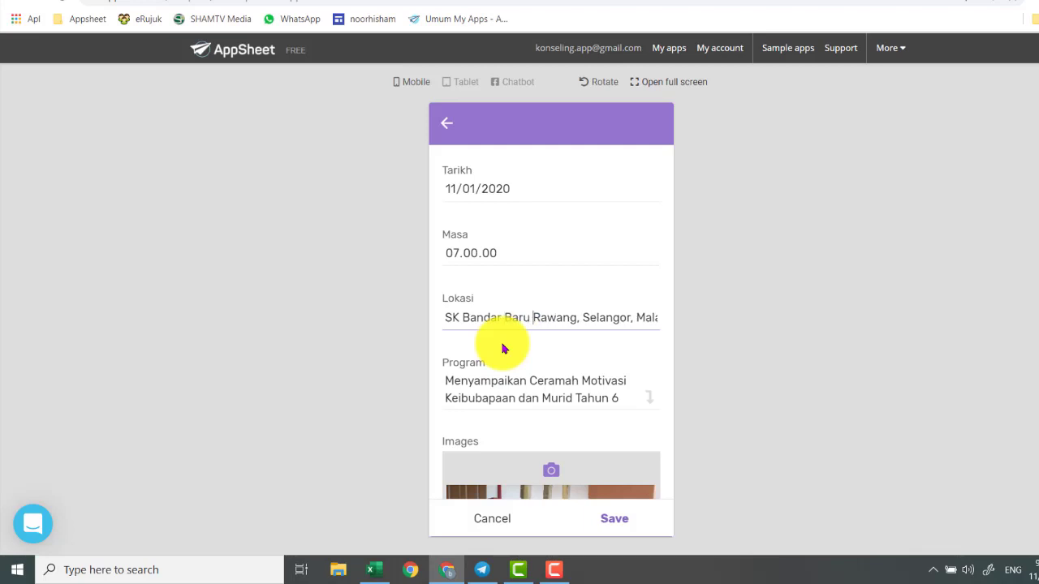
{"action": "left_click", "coordinate": [635, 317]}
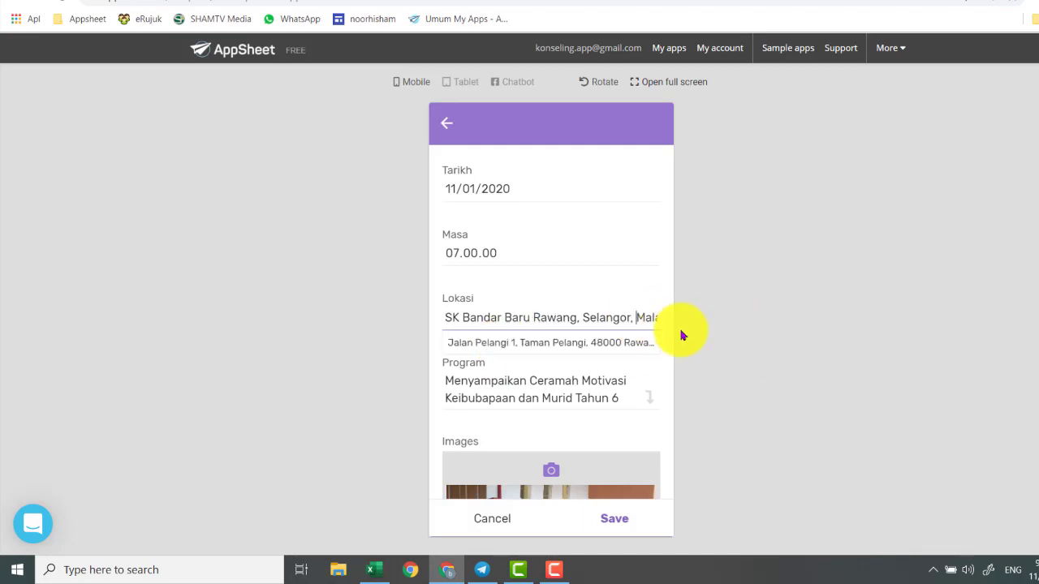
{"action": "left_click", "coordinate": [615, 524]}
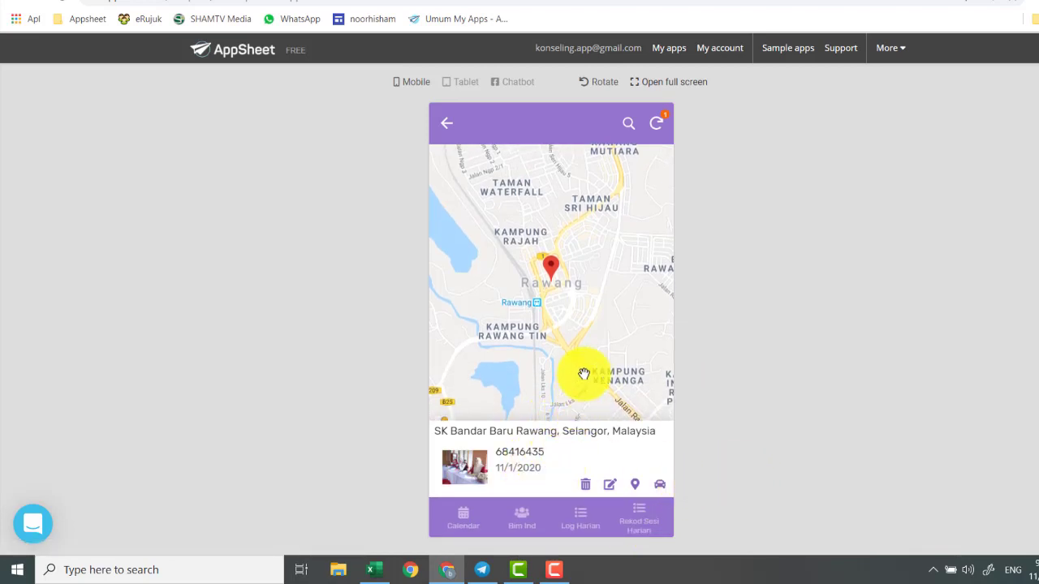
{"action": "scroll", "coordinate": [585, 349], "scroll_direction": "down", "scroll_amount": 4}
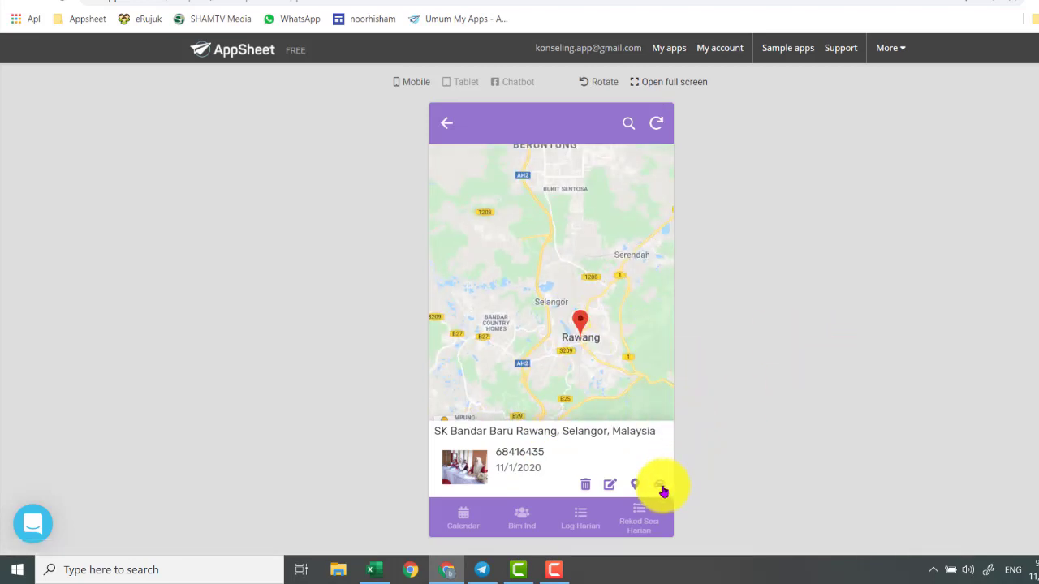
Sync the edited record and browse the Log Harian and Bim Ind lists
{"action": "left_click", "coordinate": [655, 125]}
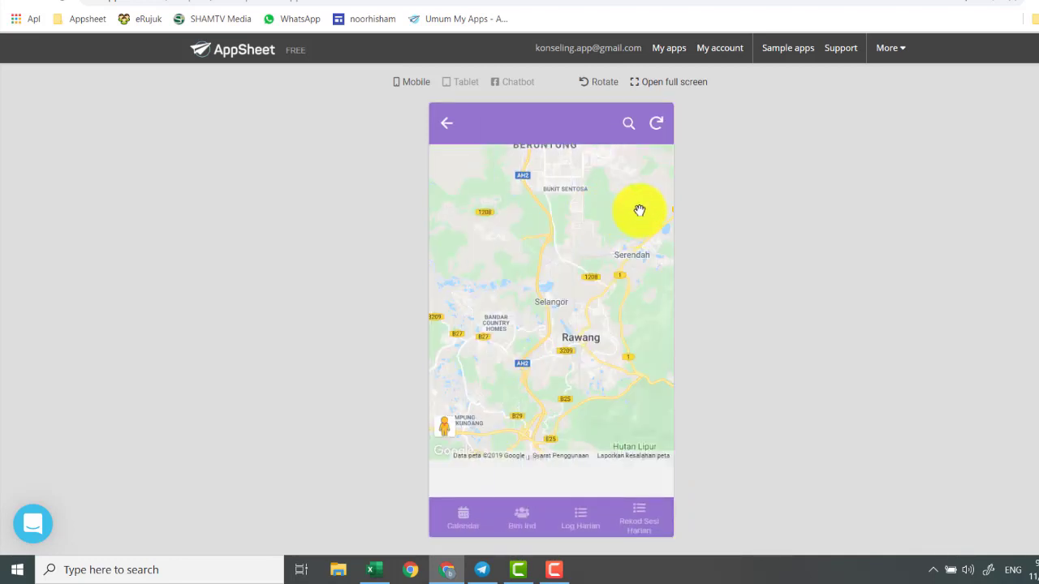
{"action": "left_click", "coordinate": [588, 521]}
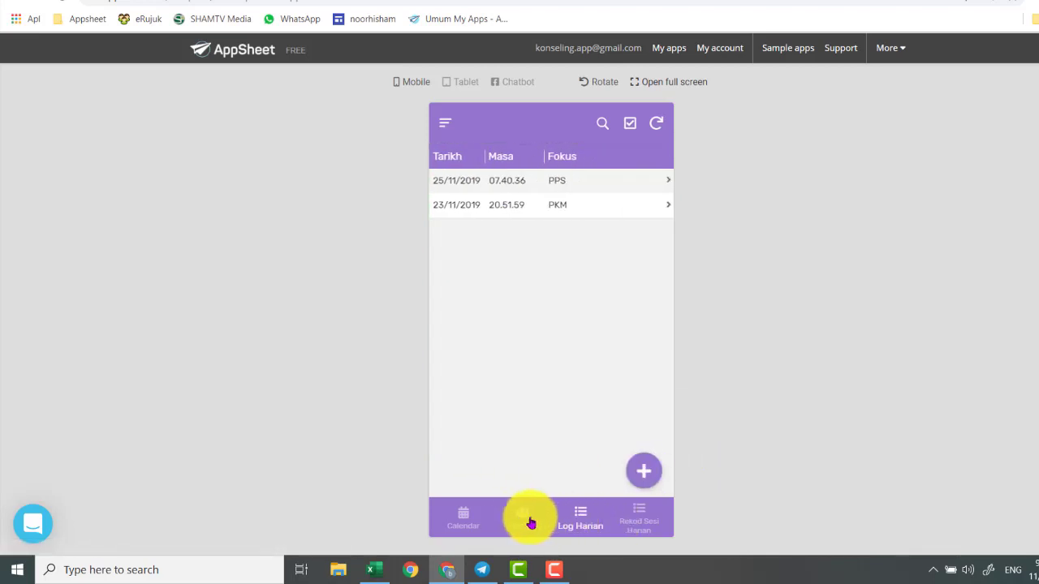
{"action": "left_click", "coordinate": [511, 516]}
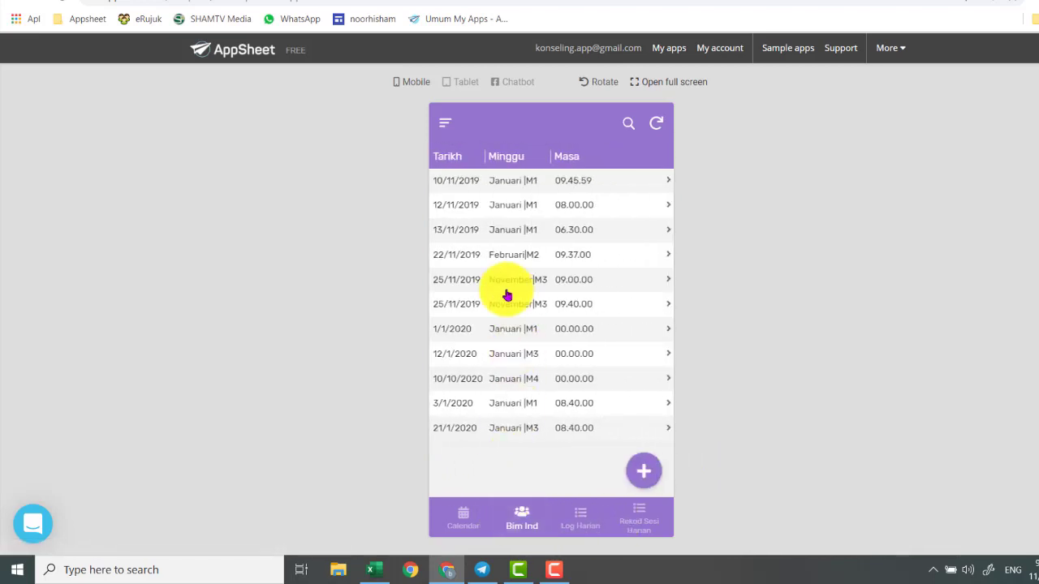
Open the second view from the drawer and view the record's location map near Nilai Impian
{"action": "left_click", "coordinate": [444, 127]}
{"action": "left_click", "coordinate": [489, 228]}
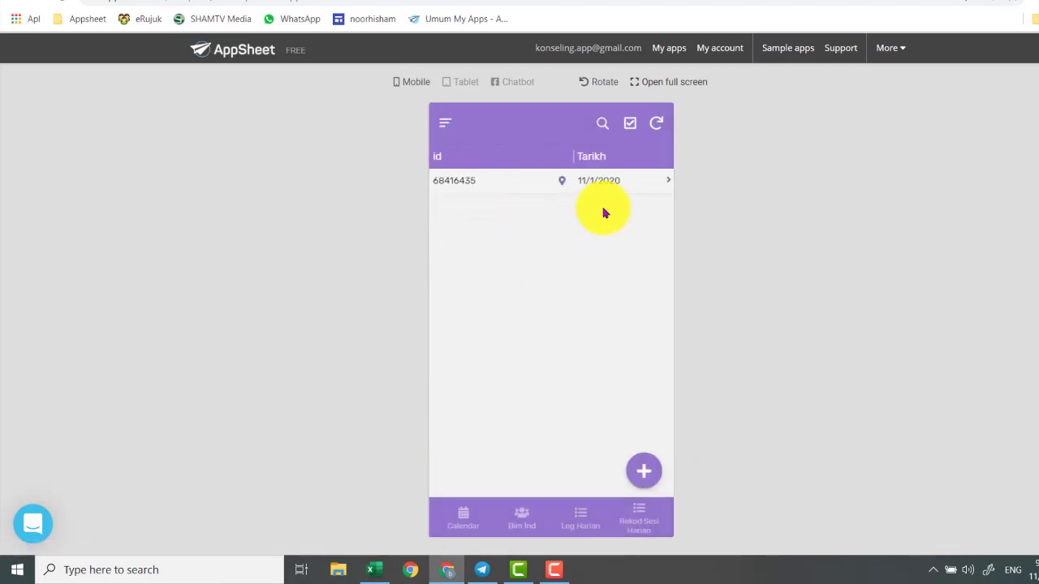
{"action": "left_click", "coordinate": [562, 184]}
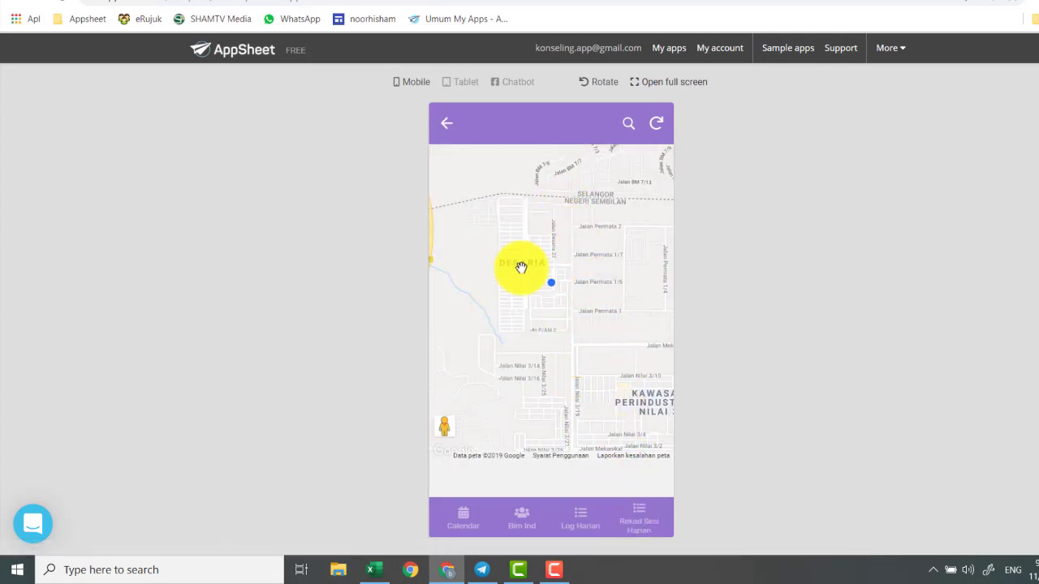
{"action": "scroll", "coordinate": [573, 442], "scroll_direction": "down", "scroll_amount": 5}
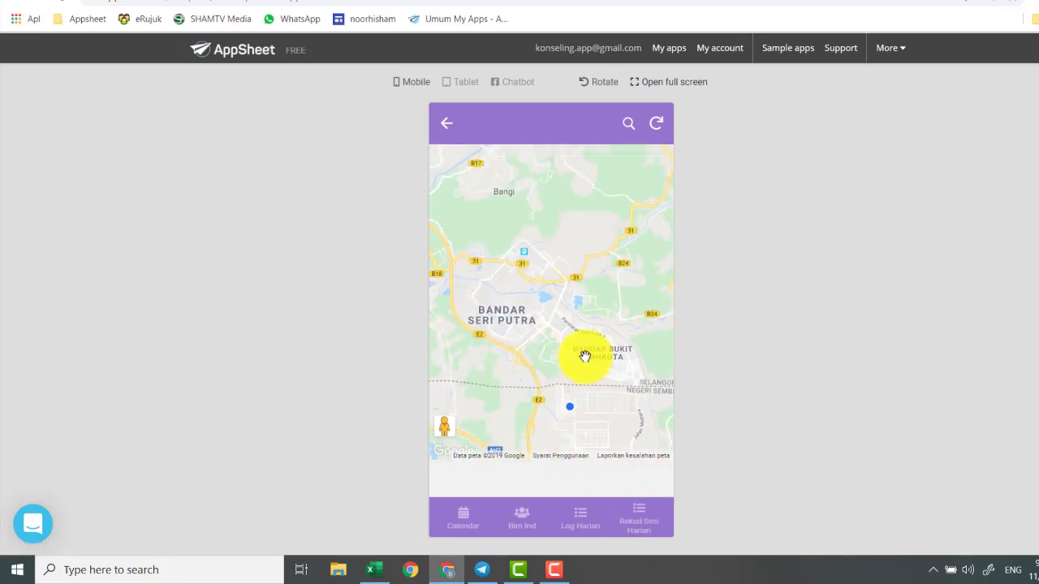
{"action": "left_click_drag", "start_coordinate": [585, 359], "coordinate": [575, 291]}
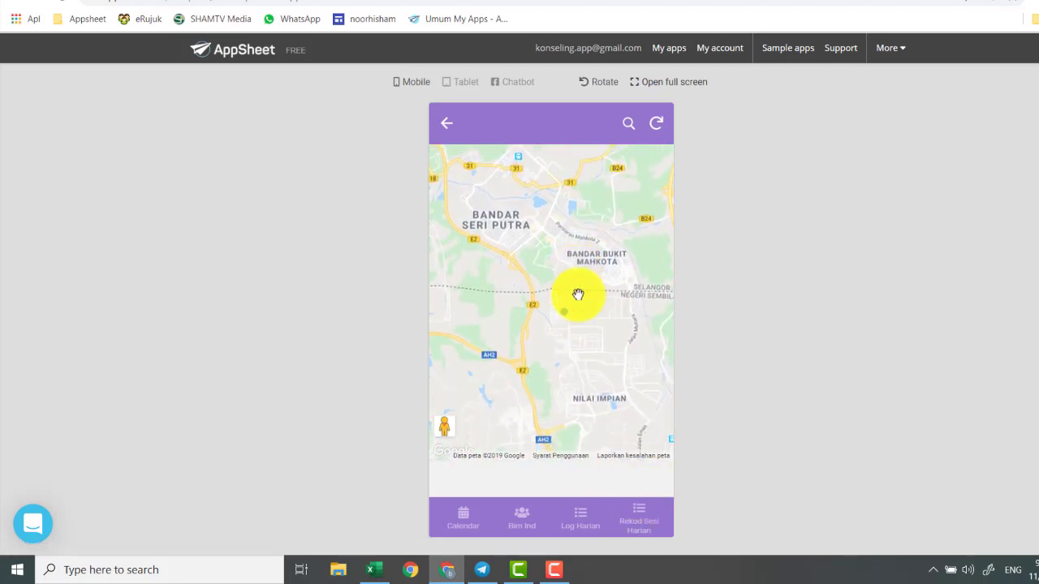
Return via Log Harian and reopen the record's map from the id/Tarikh view
{"action": "left_click", "coordinate": [583, 522]}
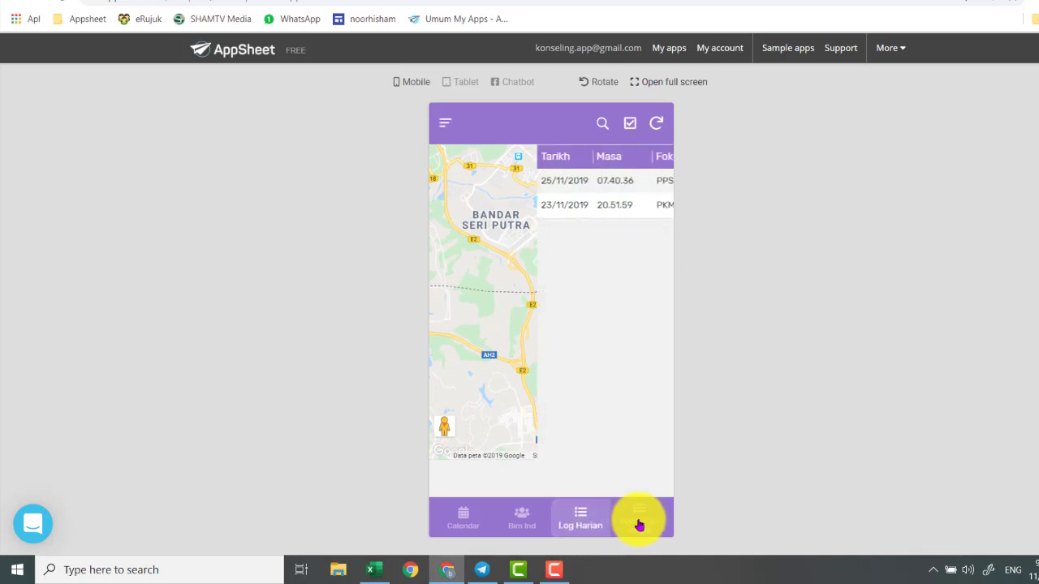
{"action": "left_click", "coordinate": [448, 125]}
{"action": "left_click", "coordinate": [485, 229]}
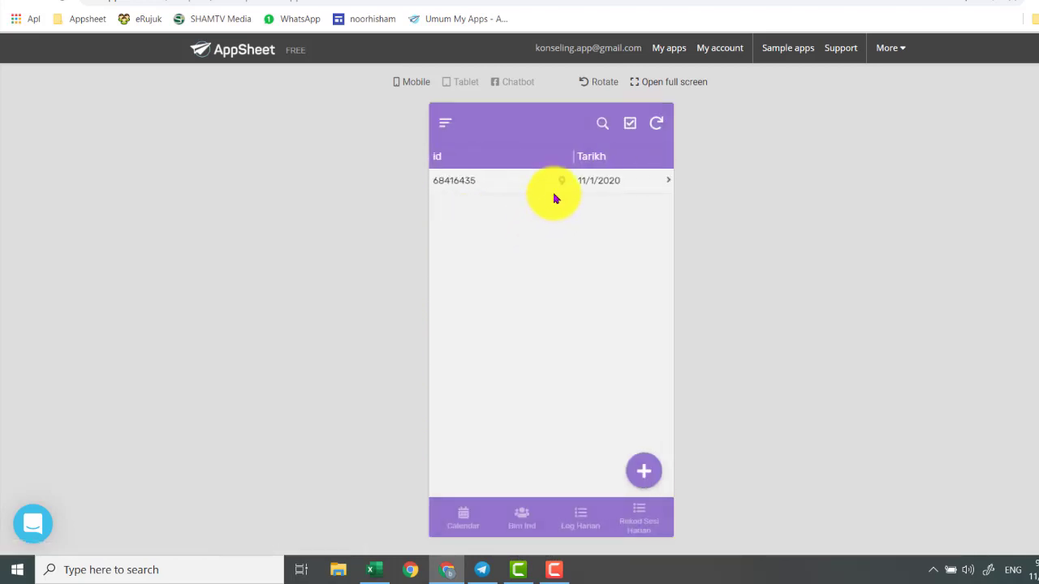
{"action": "left_click", "coordinate": [564, 184]}
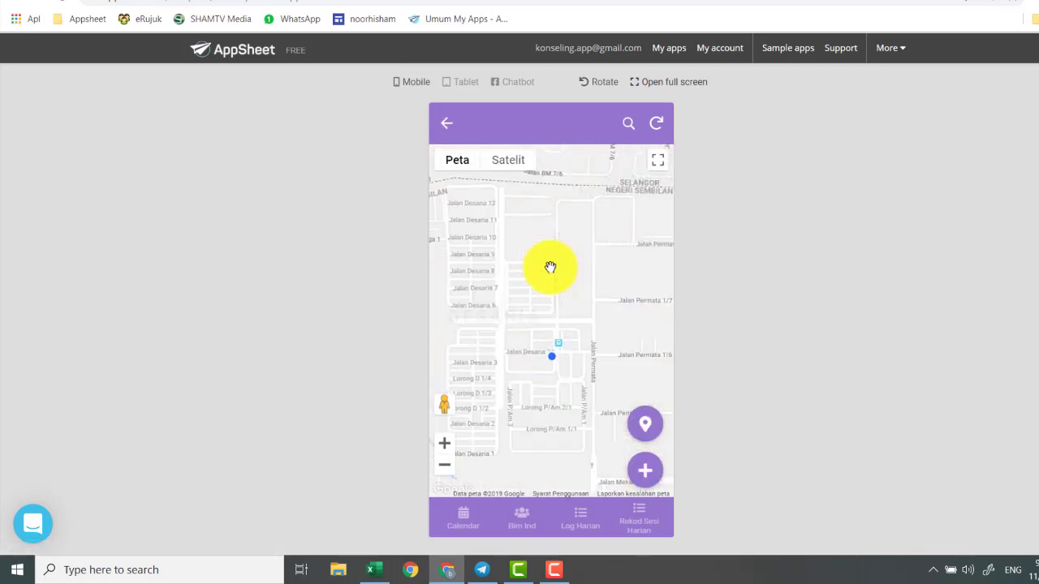
Switch the record's location map to Satelit imagery and view it full screen
{"action": "left_click_drag", "start_coordinate": [606, 207], "coordinate": [601, 376]}
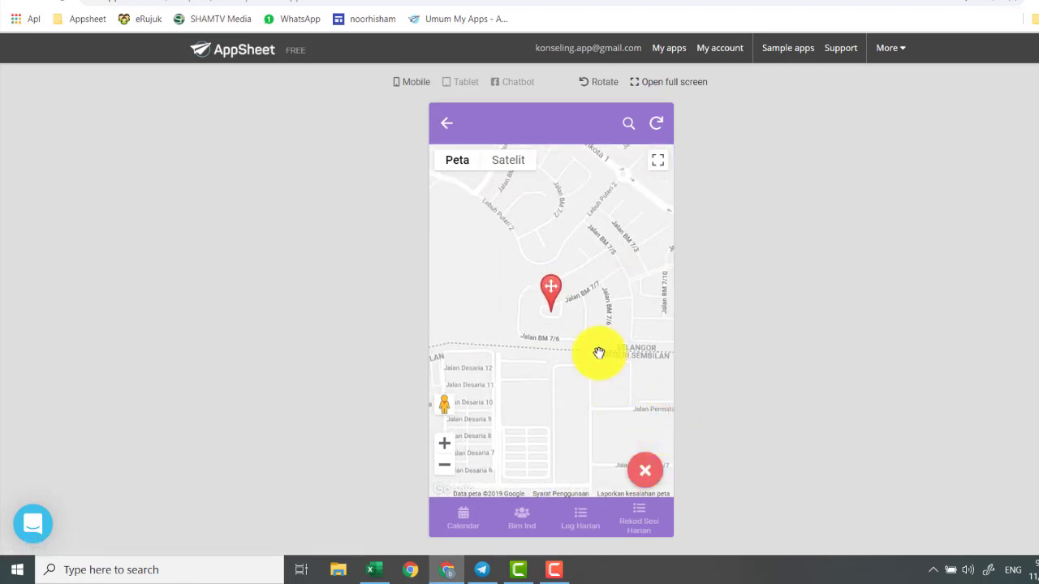
{"action": "mouse_move", "coordinate": [441, 146]}
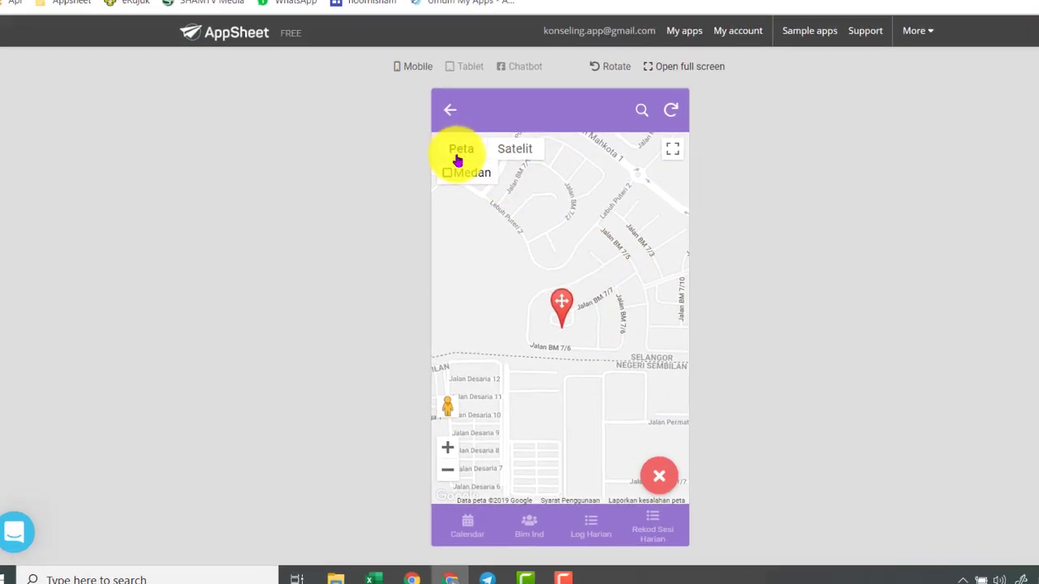
{"action": "left_click", "coordinate": [527, 151]}
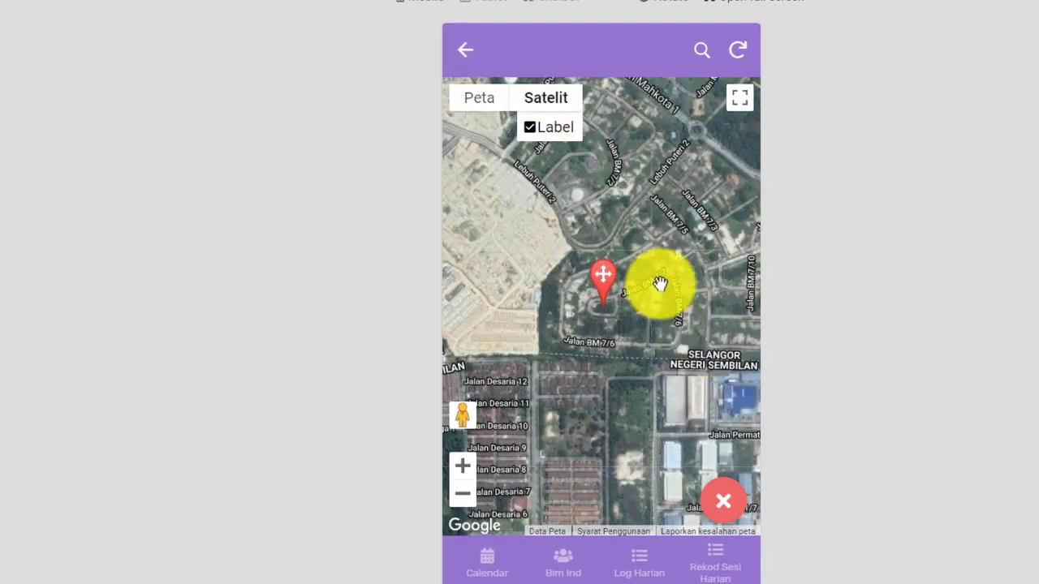
{"action": "left_click_drag", "start_coordinate": [655, 220], "coordinate": [650, 387]}
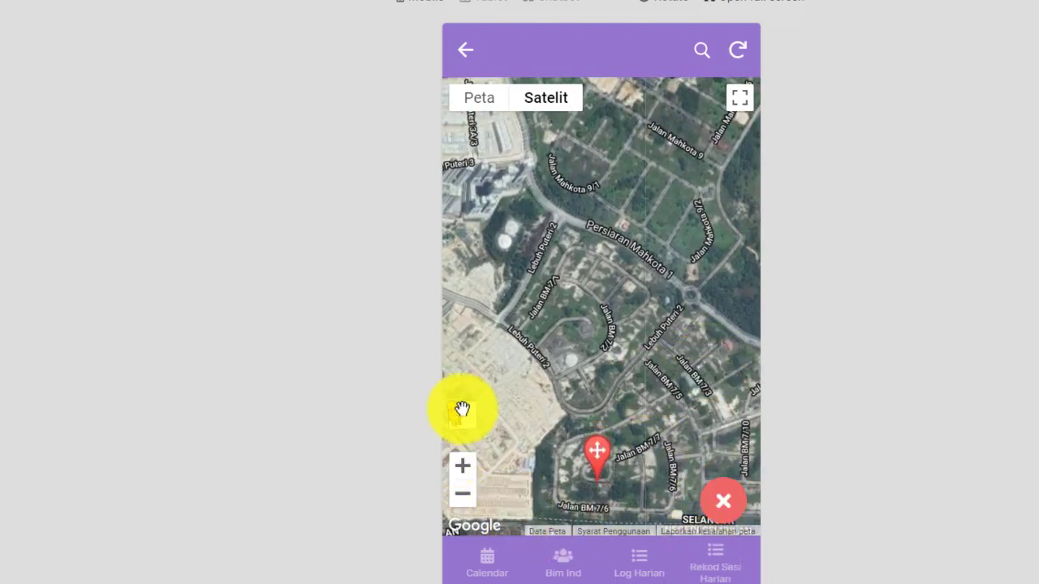
{"action": "left_click_drag", "start_coordinate": [465, 417], "coordinate": [388, 414]}
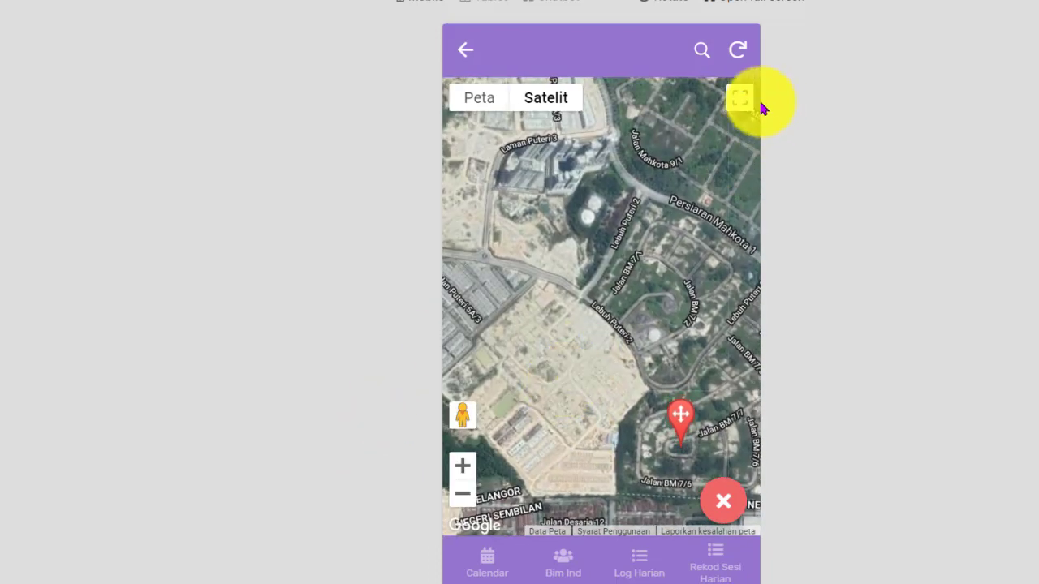
{"action": "left_click", "coordinate": [739, 101]}
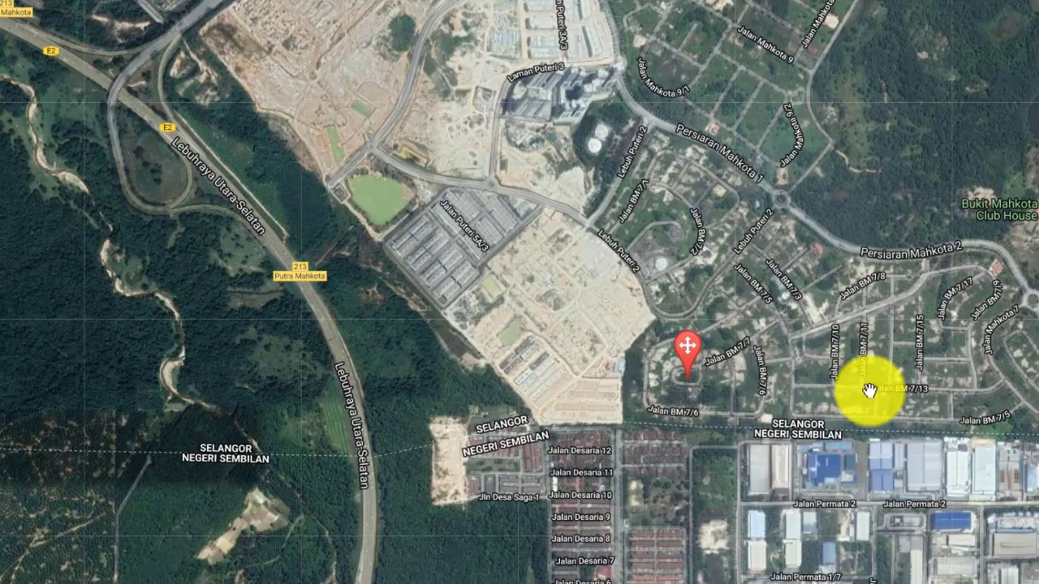
{"action": "key", "text": "Escape"}
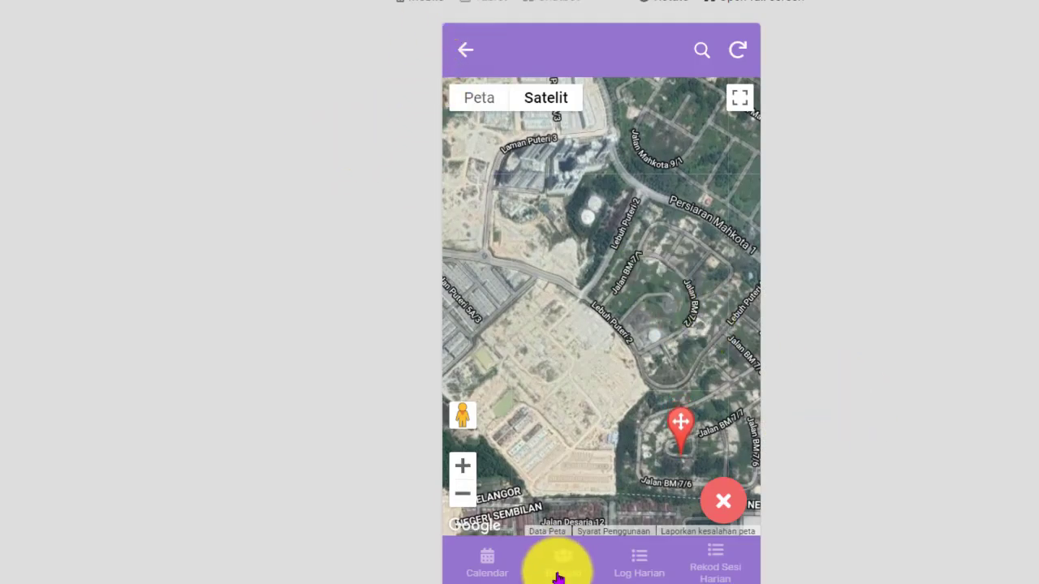
Return to the record list and open the record's details and Lokasi map
{"action": "left_click", "coordinate": [460, 51]}
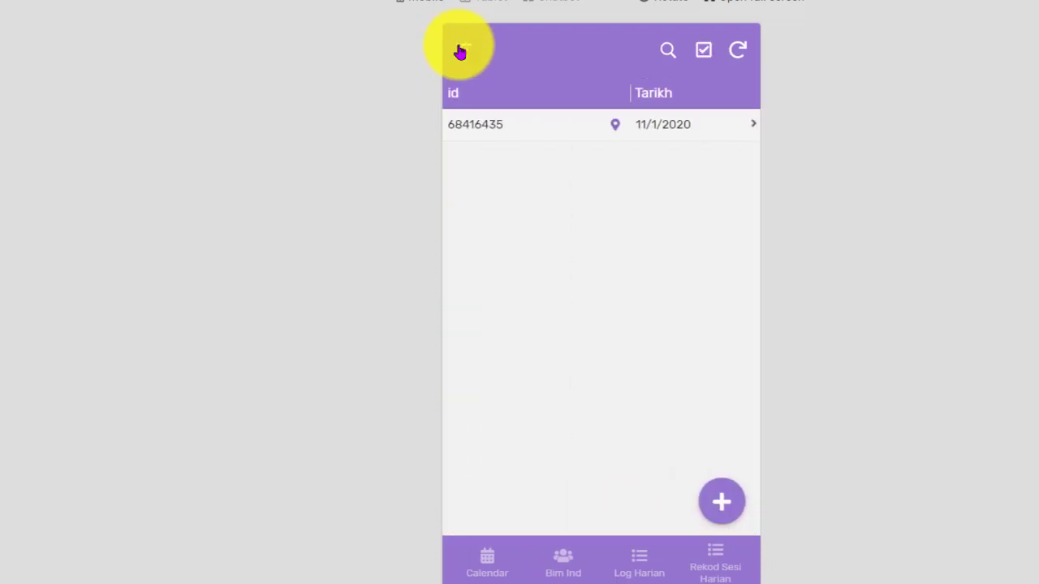
{"action": "left_click", "coordinate": [619, 127]}
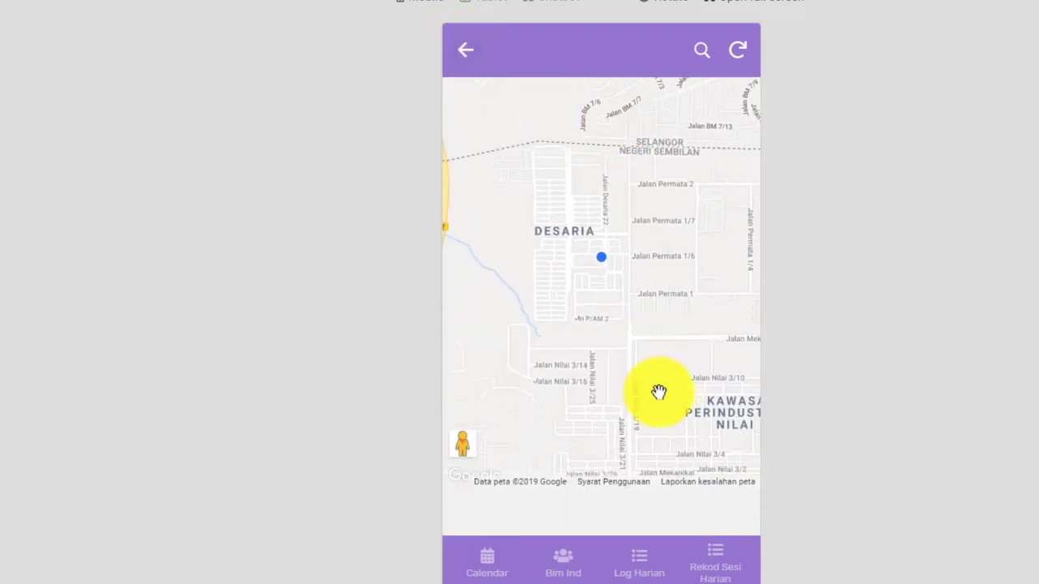
{"action": "left_click", "coordinate": [467, 55]}
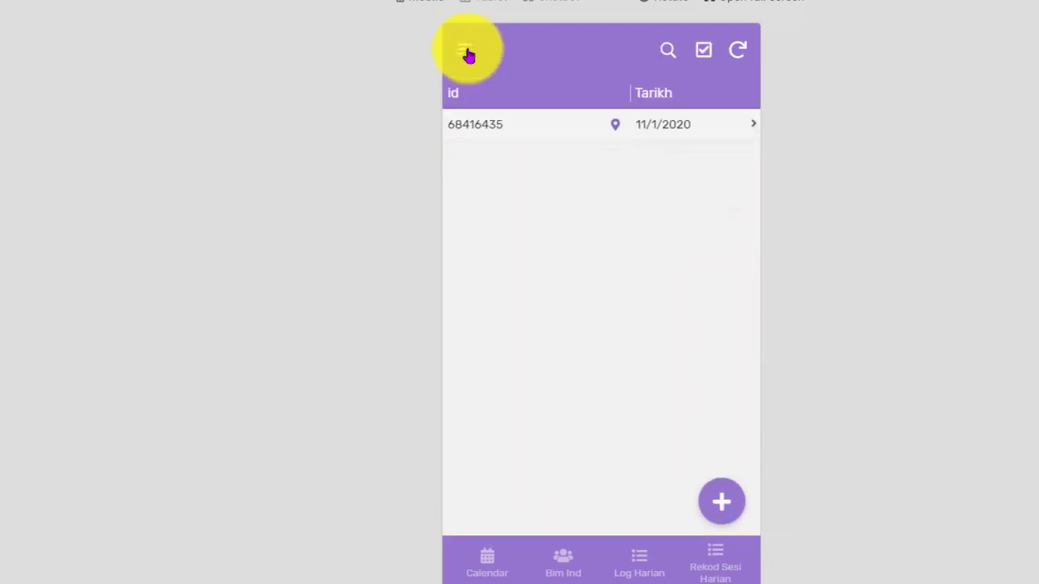
{"action": "left_click", "coordinate": [457, 130]}
{"action": "scroll", "coordinate": [620, 408], "scroll_direction": "down", "scroll_amount": 2}
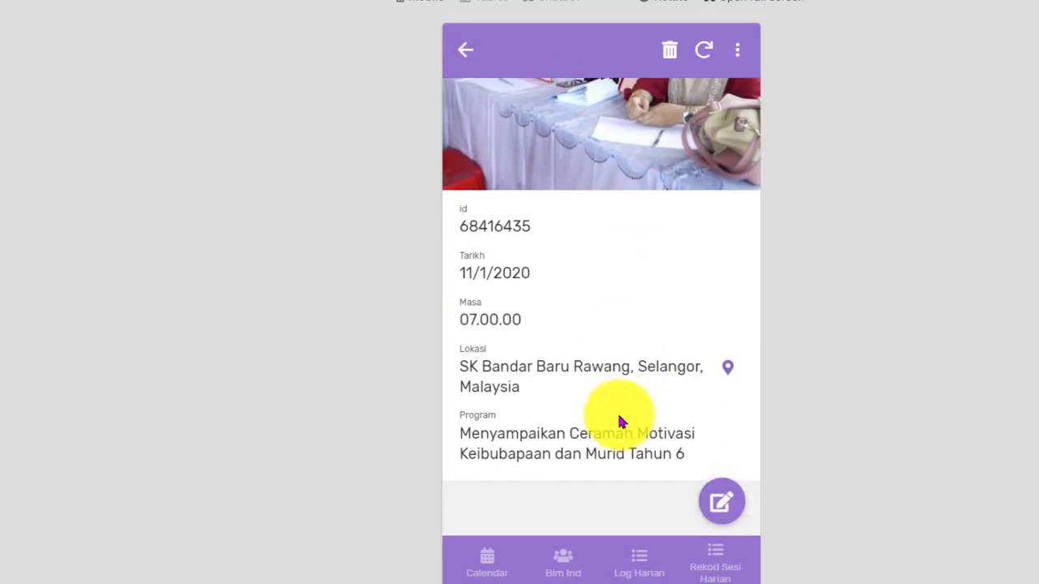
{"action": "left_click", "coordinate": [534, 371]}
{"action": "left_click", "coordinate": [468, 54]}
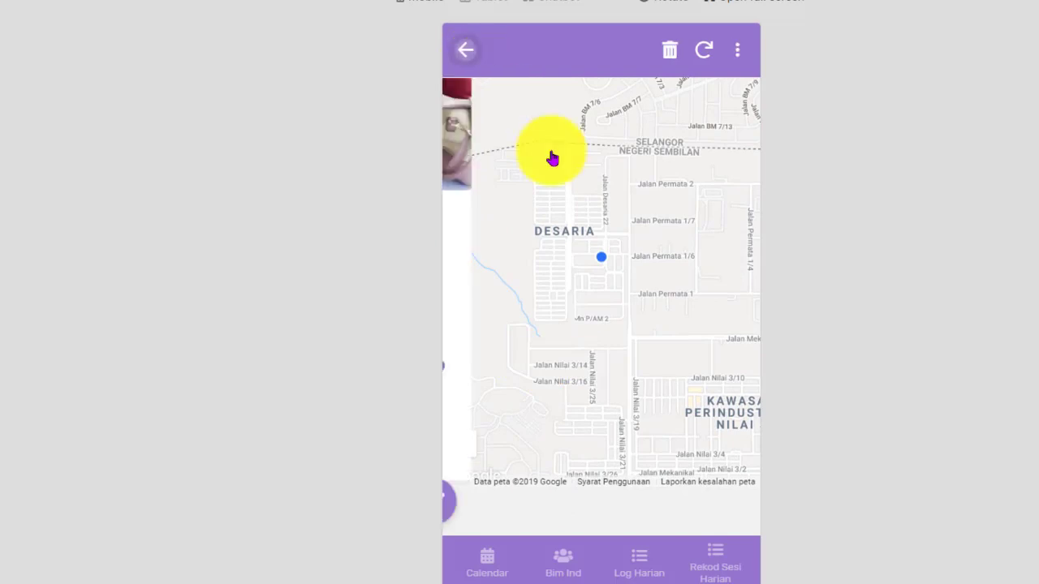
Remove ', Selangor, Malaysia' so Lokasi reads 'SK Bandar Baru Rawang', and save
{"action": "left_click", "coordinate": [725, 511]}
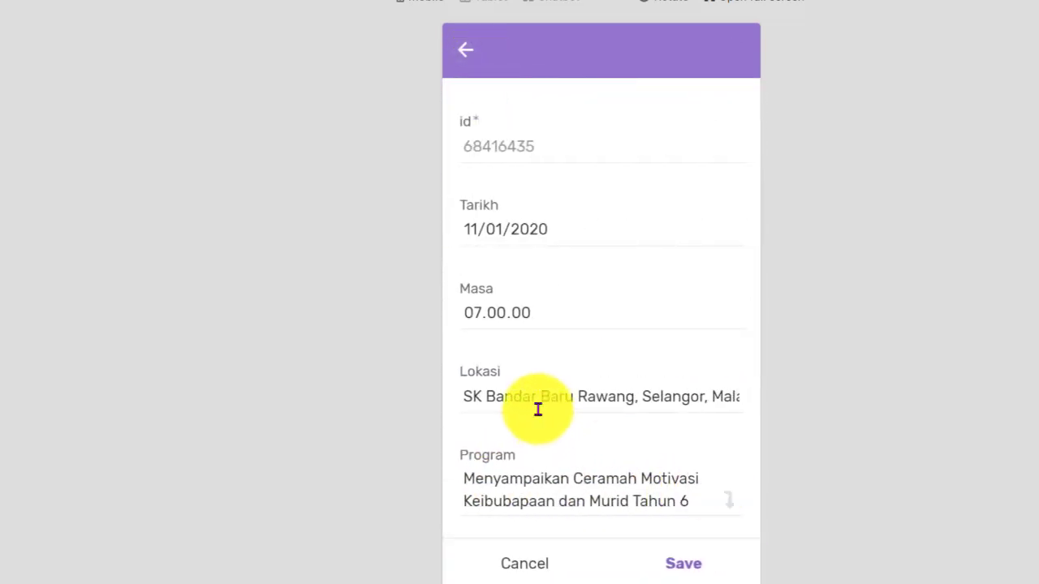
{"action": "left_click", "coordinate": [534, 401]}
{"action": "key", "text": "ctrl+Right"}
{"action": "key", "text": "ctrl+Right"}
{"action": "key", "text": "ctrl+Right"}
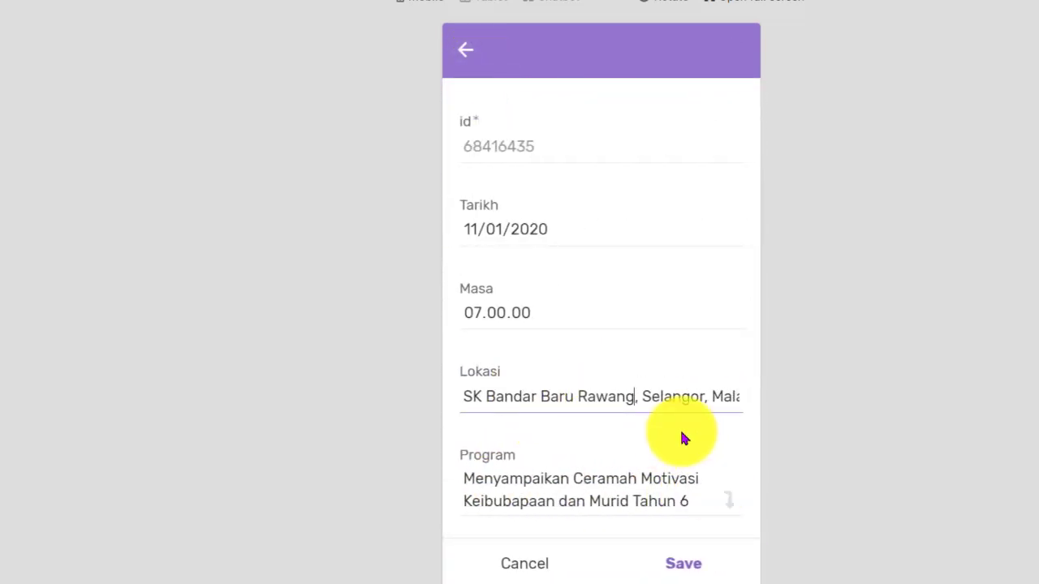
{"action": "key", "text": "ctrl+shift+Right"}
{"action": "key", "text": "ctrl+shift+Right"}
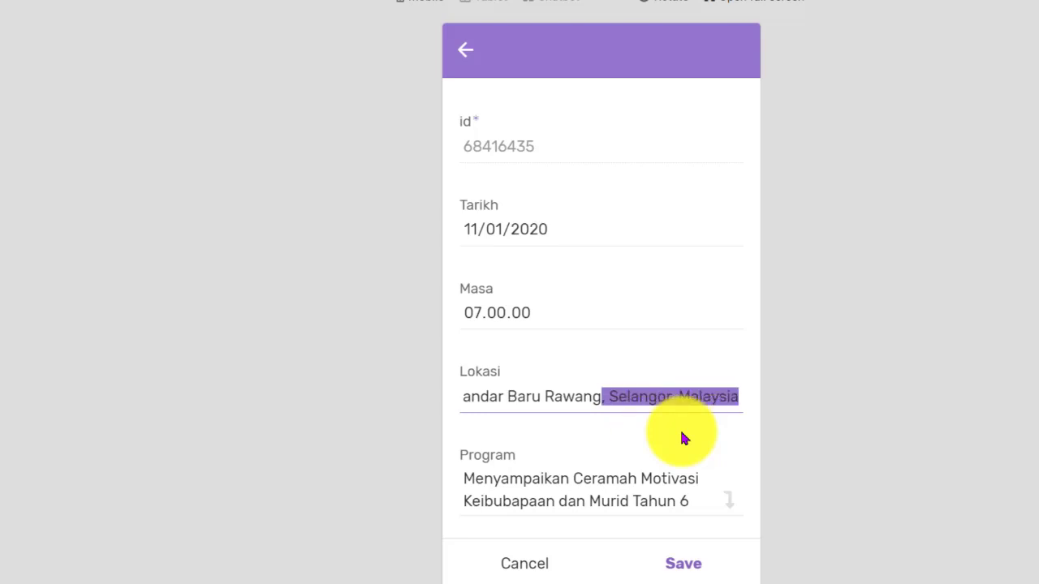
{"action": "key", "text": "BackSpace"}
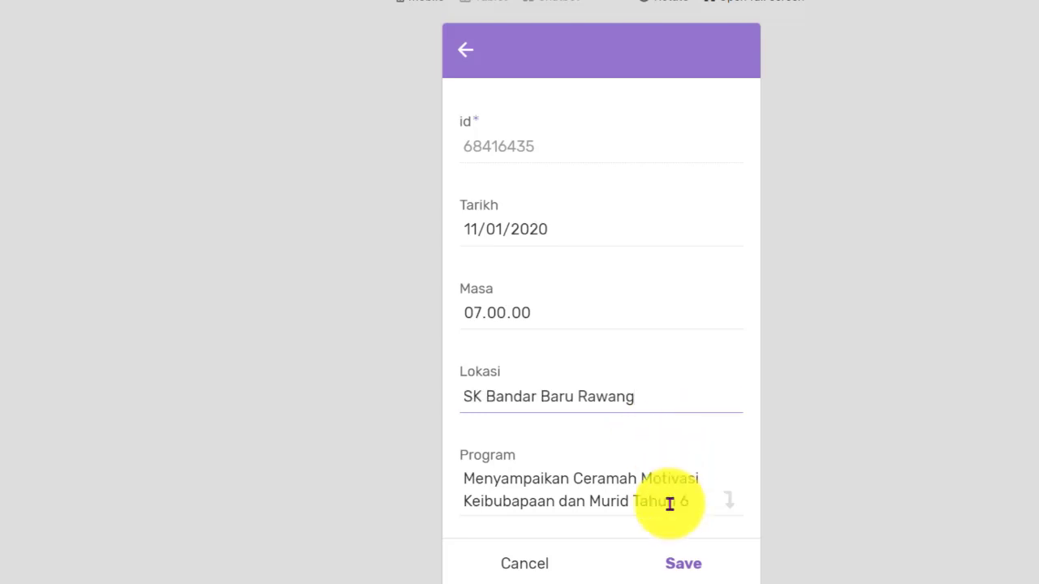
{"action": "left_click", "coordinate": [673, 564]}
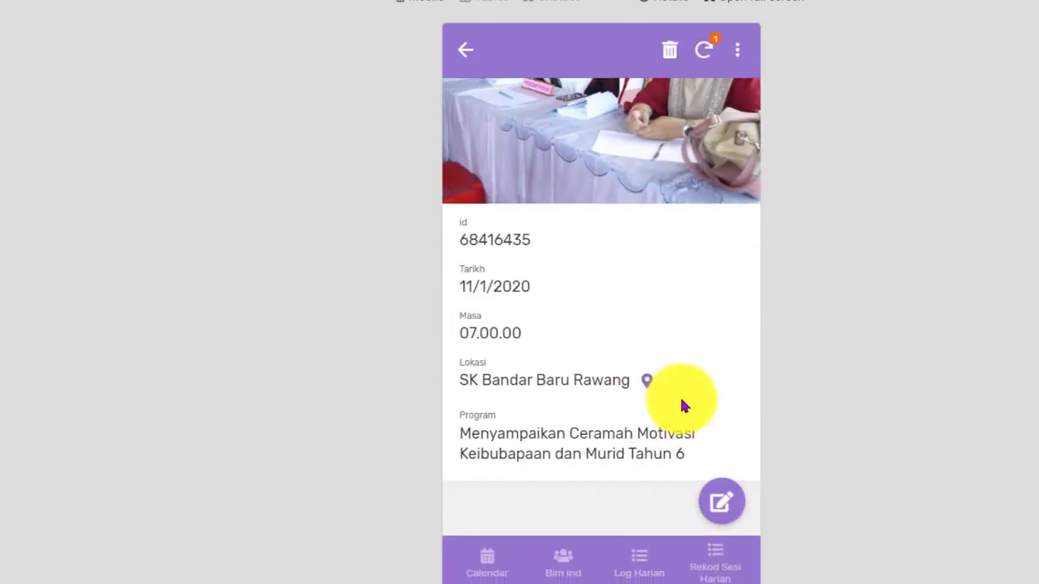
Return to the records list, zoom the record's map around Desaria, then go back
{"action": "scroll", "coordinate": [592, 540], "scroll_direction": "down", "scroll_amount": 1}
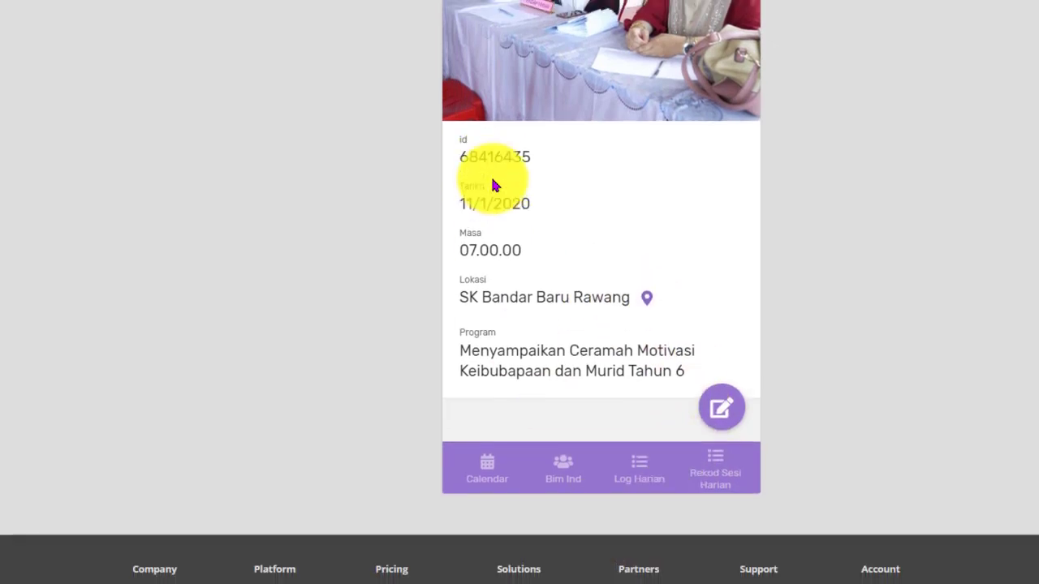
{"action": "scroll", "coordinate": [494, 186], "scroll_direction": "up", "scroll_amount": 1}
{"action": "left_click", "coordinate": [487, 3]}
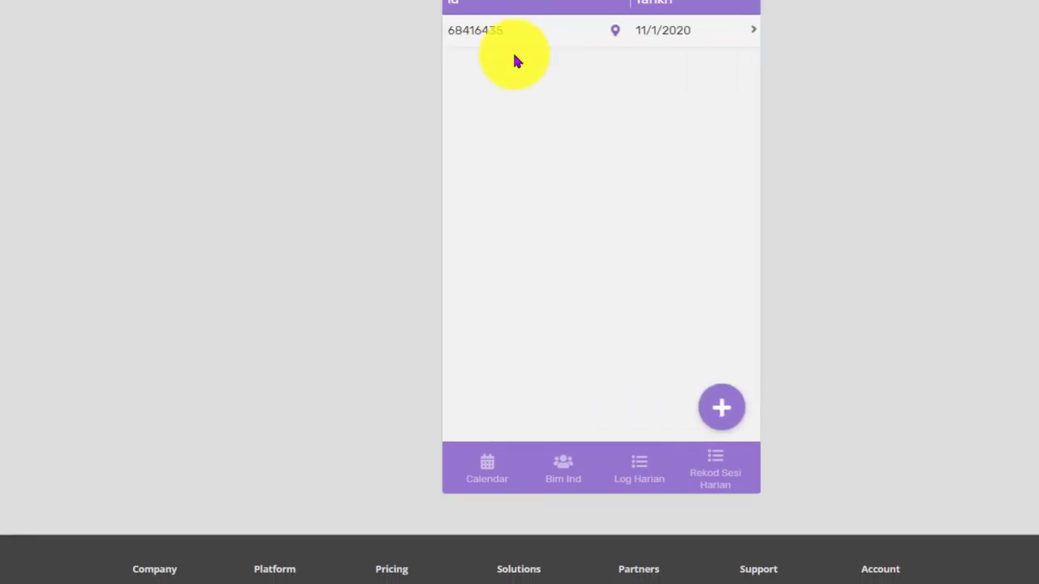
{"action": "left_click", "coordinate": [615, 34]}
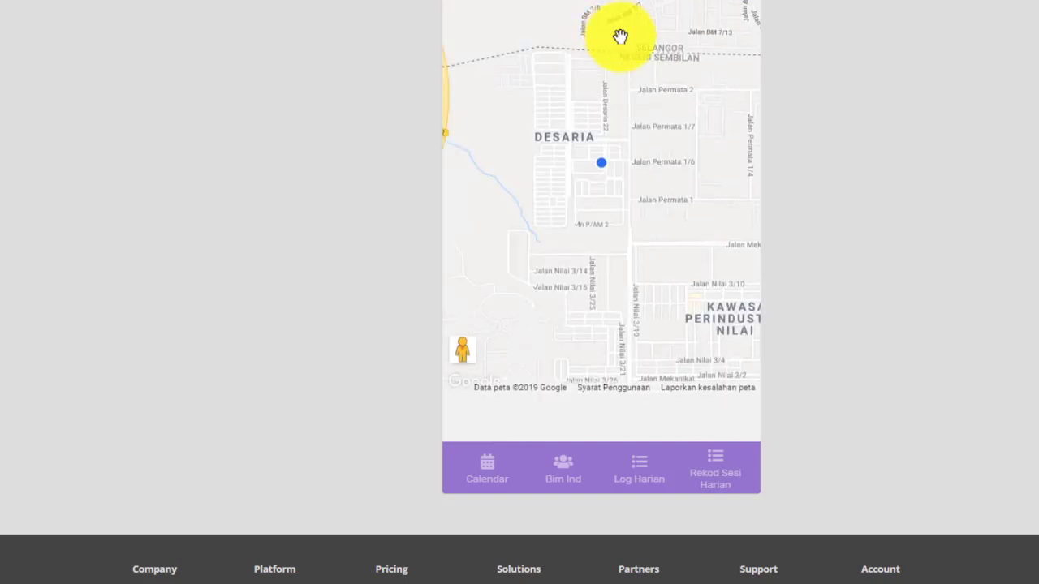
{"action": "double_click", "coordinate": [708, 260]}
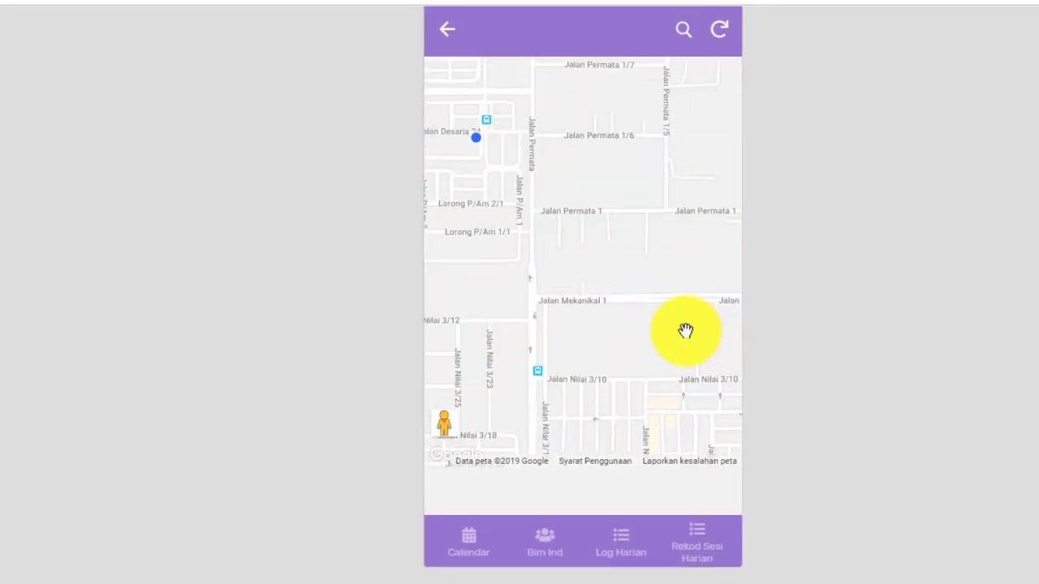
{"action": "scroll", "coordinate": [686, 331], "scroll_direction": "down", "scroll_amount": 5}
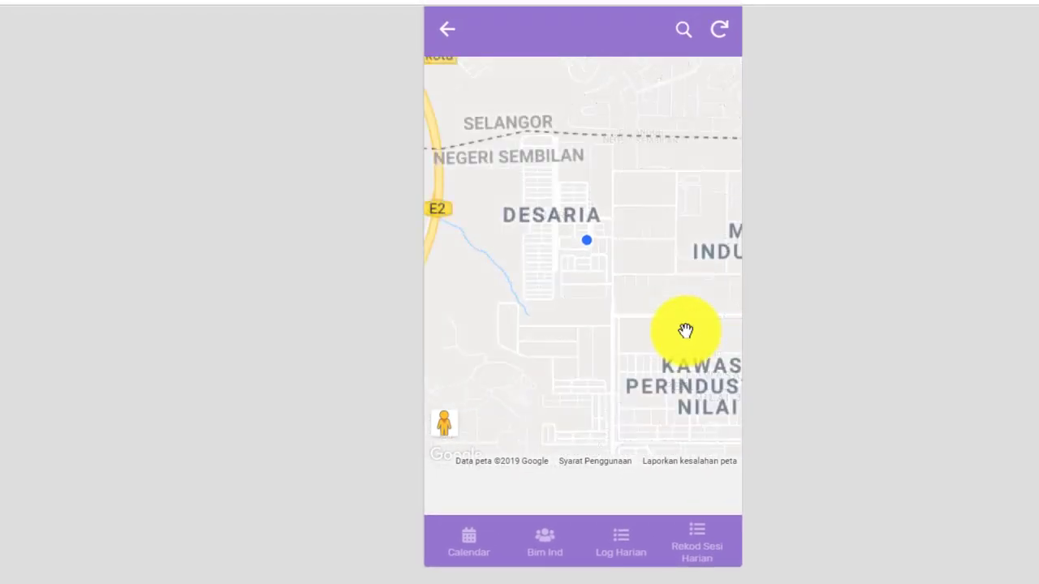
{"action": "left_click", "coordinate": [442, 31]}
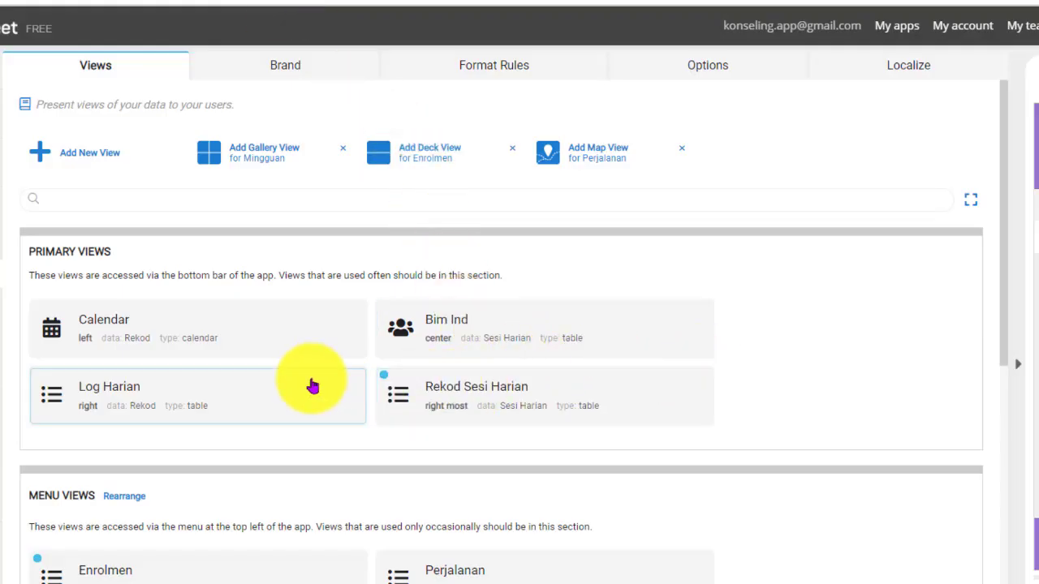
In Data > Columns, set the Perjalanan id column's type to Show and save
{"action": "scroll", "coordinate": [314, 382], "scroll_direction": "down", "scroll_amount": 1}
{"action": "scroll", "coordinate": [476, 349], "scroll_direction": "up", "scroll_amount": 2}
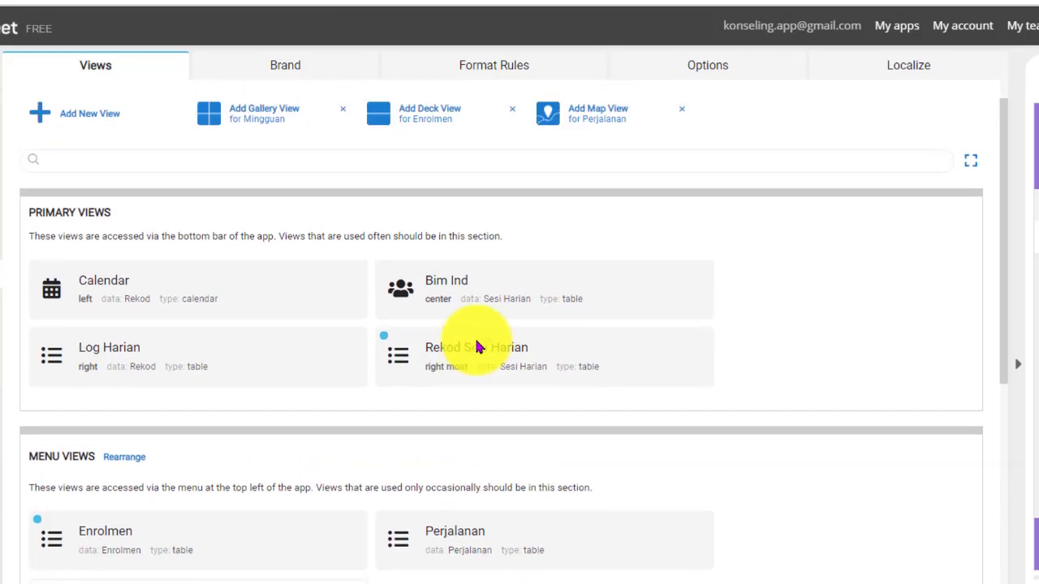
{"action": "left_click", "coordinate": [17, 215]}
{"action": "left_click", "coordinate": [382, 63]}
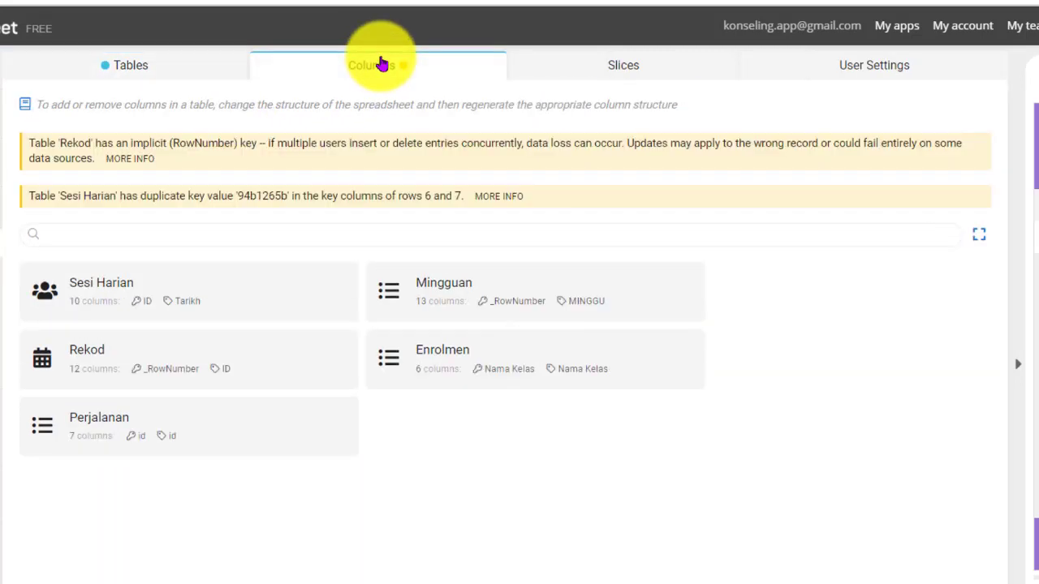
{"action": "left_click", "coordinate": [229, 419]}
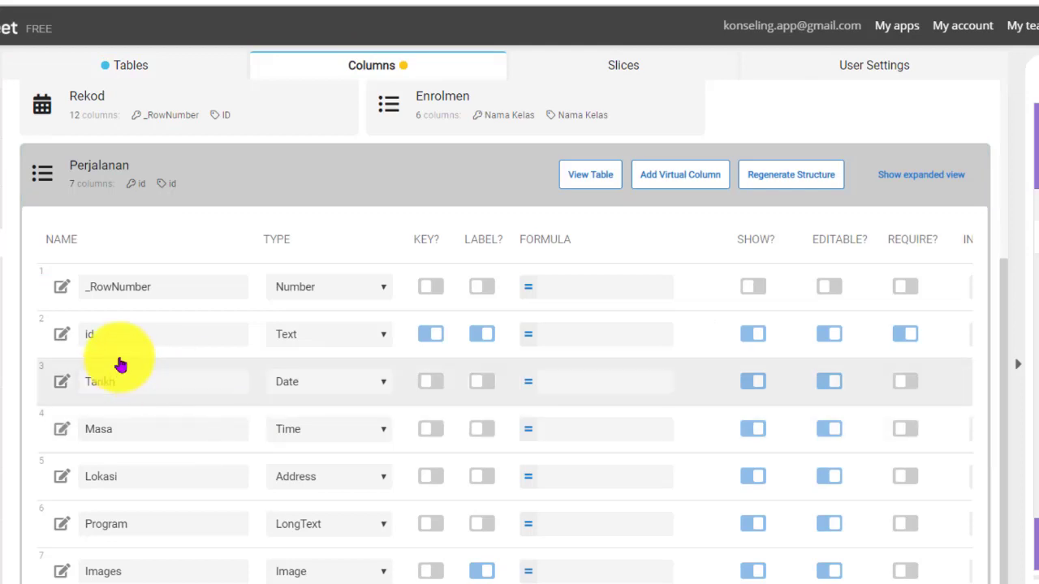
{"action": "left_click", "coordinate": [305, 328]}
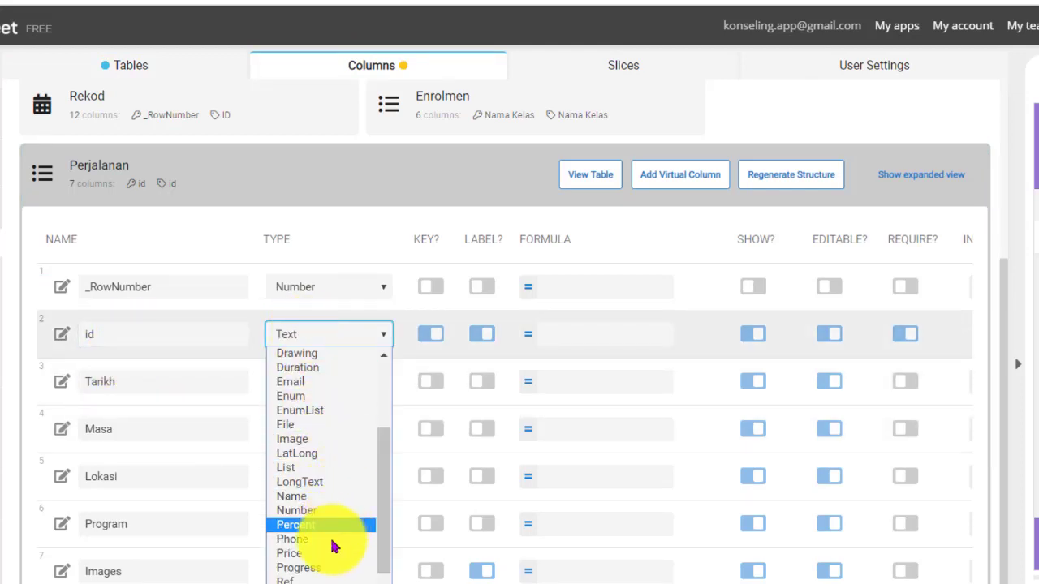
{"action": "left_click", "coordinate": [300, 583]}
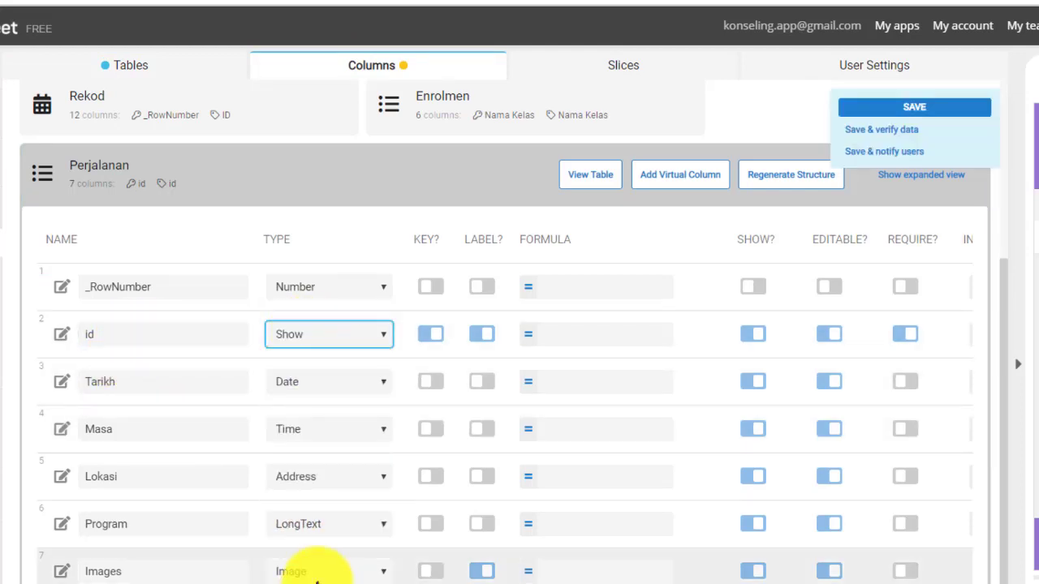
{"action": "left_click", "coordinate": [867, 132]}
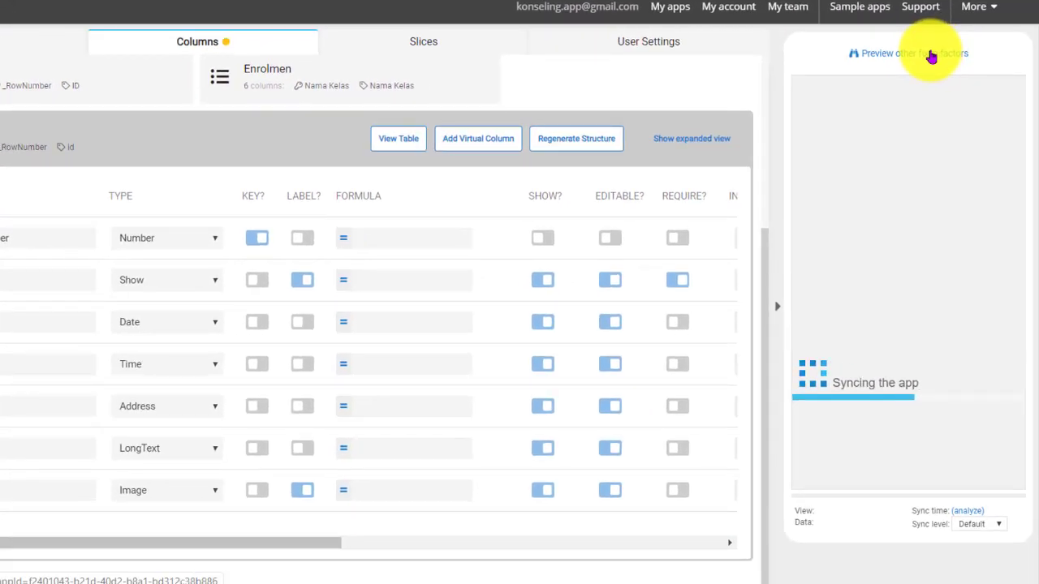
Enlarge the app preview and show the Perjalanan trip list with its 11/1/2020 record
{"action": "left_click", "coordinate": [924, 53]}
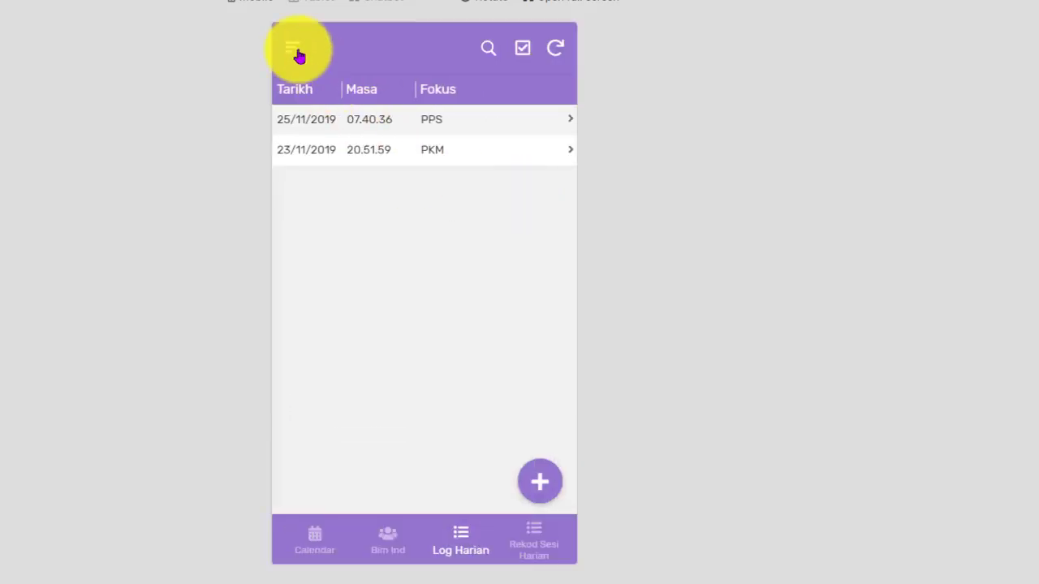
{"action": "left_click", "coordinate": [297, 53]}
{"action": "left_click", "coordinate": [363, 181]}
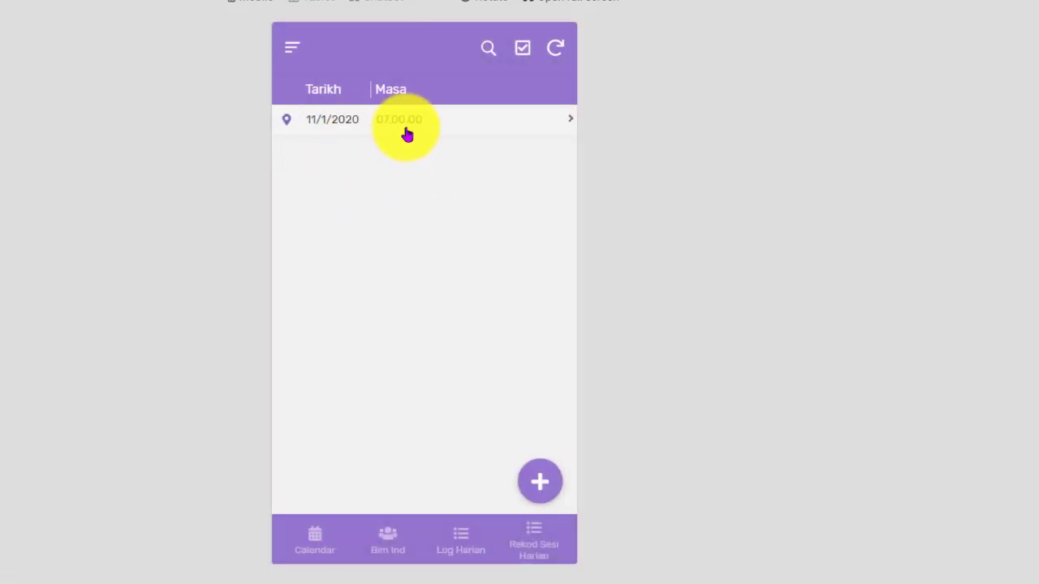
Add and save a trip on 18/01/2020 at 08.40, Taman Bukit Teratai, for Mesyuarat Agung
{"action": "left_click", "coordinate": [539, 487]}
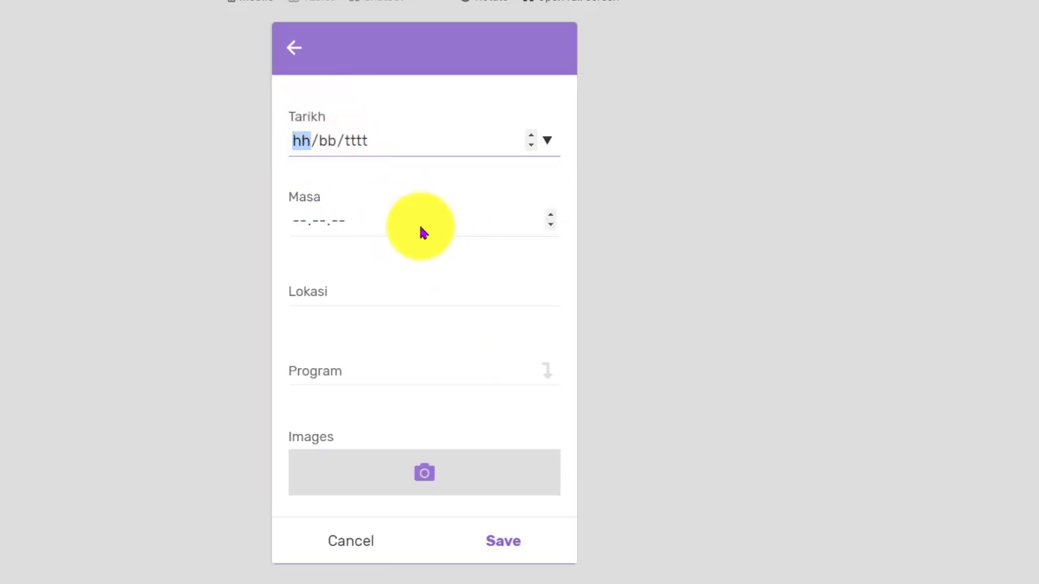
{"action": "type", "text": "18/"}
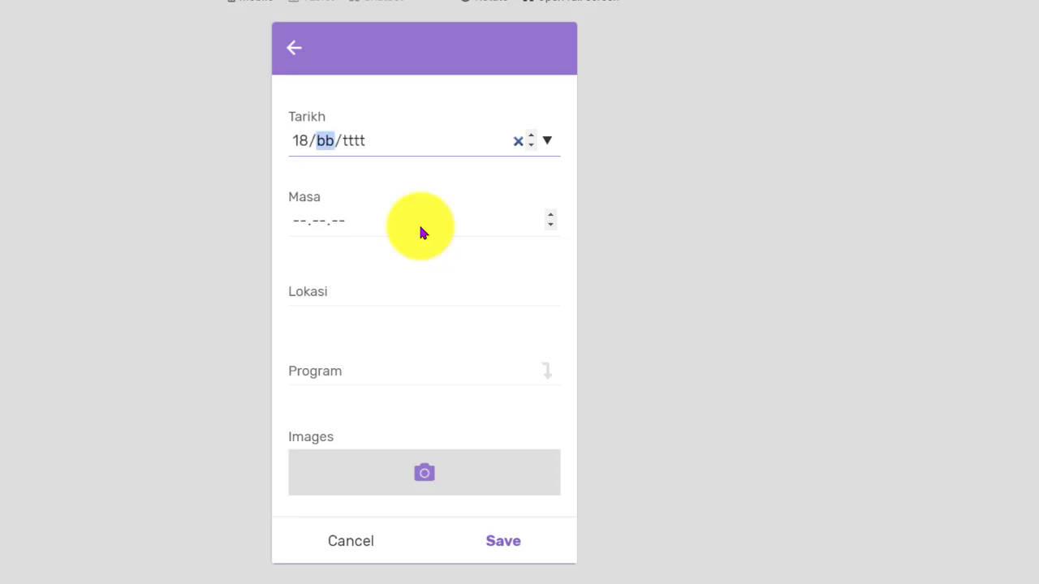
{"action": "type", "text": "01/2020"}
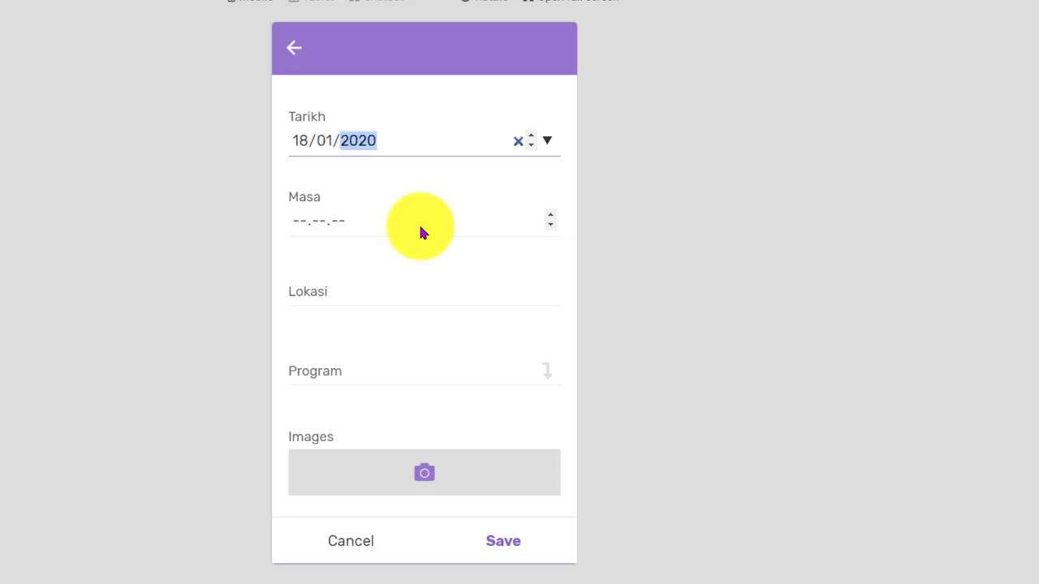
{"action": "left_click", "coordinate": [298, 229]}
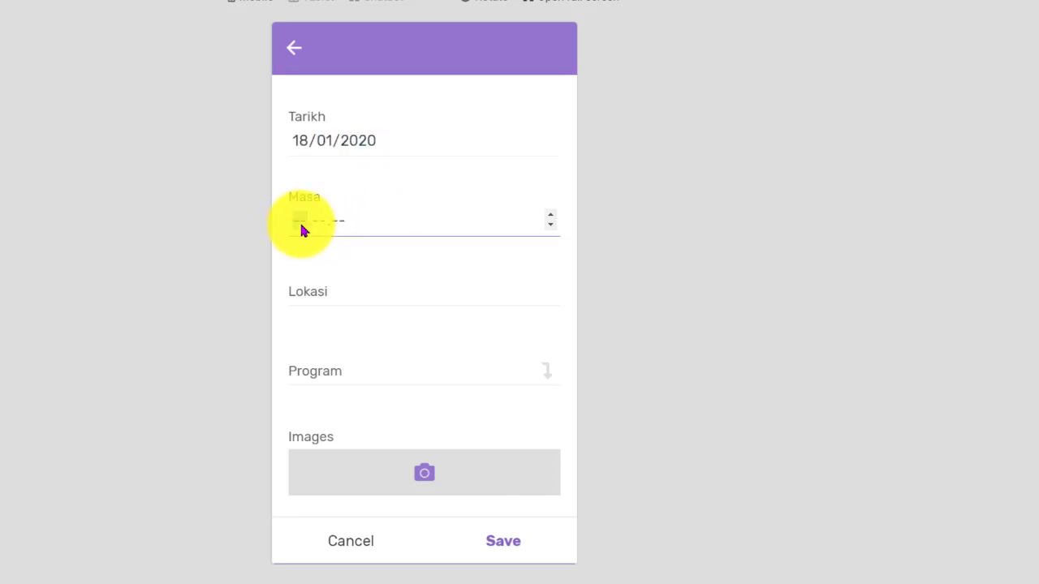
{"action": "type", "text": "08.40"}
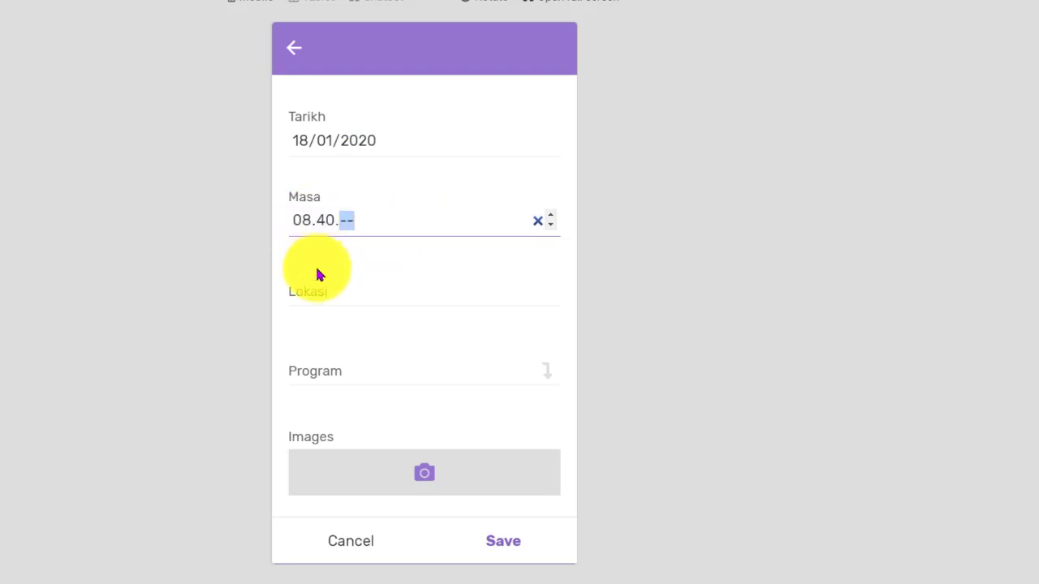
{"action": "left_click", "coordinate": [348, 294]}
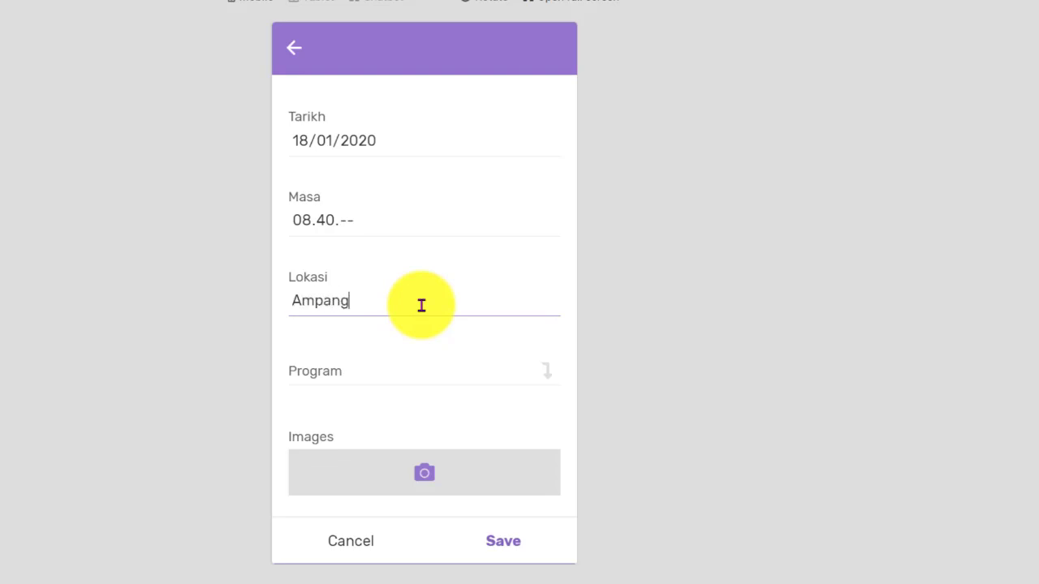
{"action": "type", "text": "Taman Bukit Te"}
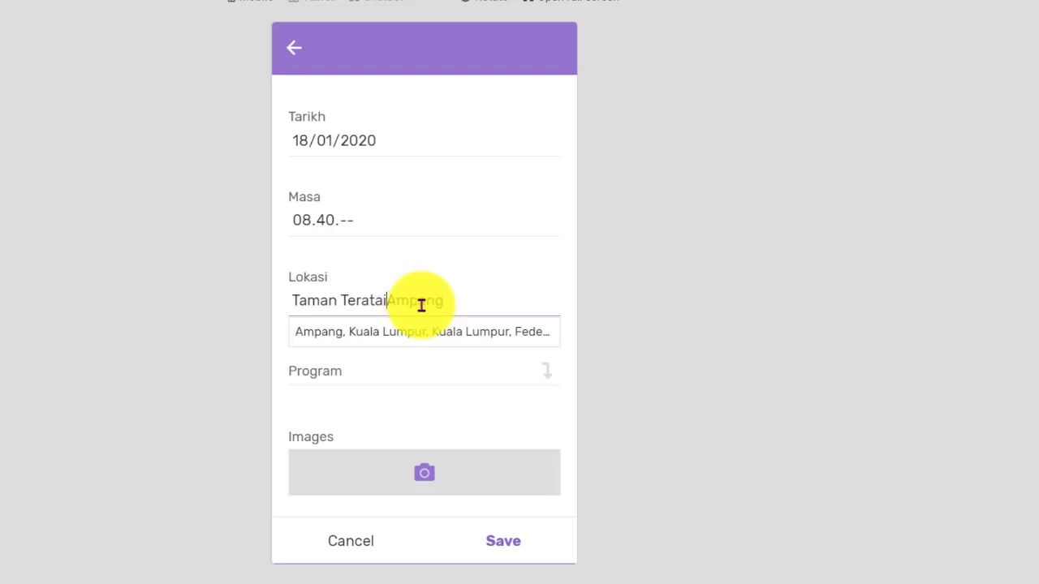
{"action": "type", "text": "ratai,"}
{"action": "left_click", "coordinate": [715, 299]}
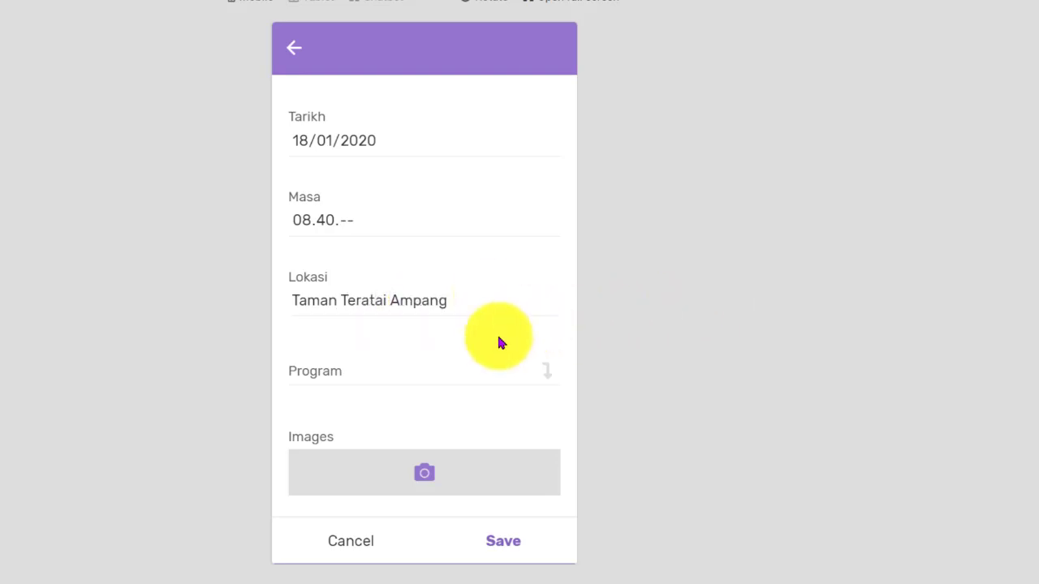
{"action": "left_click", "coordinate": [435, 371]}
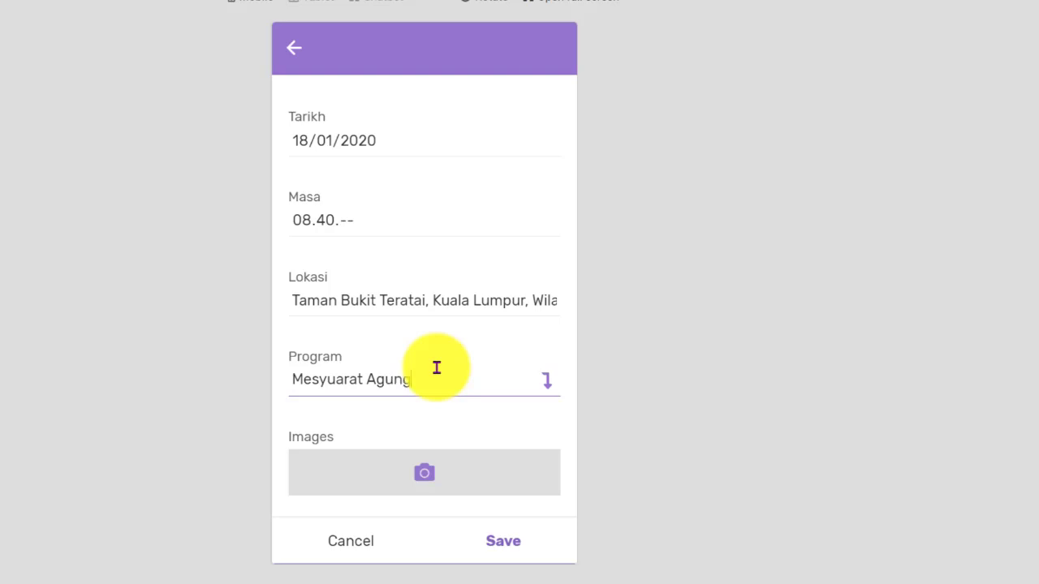
{"action": "scroll", "coordinate": [442, 357], "scroll_direction": "down", "scroll_amount": 2}
{"action": "left_click", "coordinate": [504, 552]}
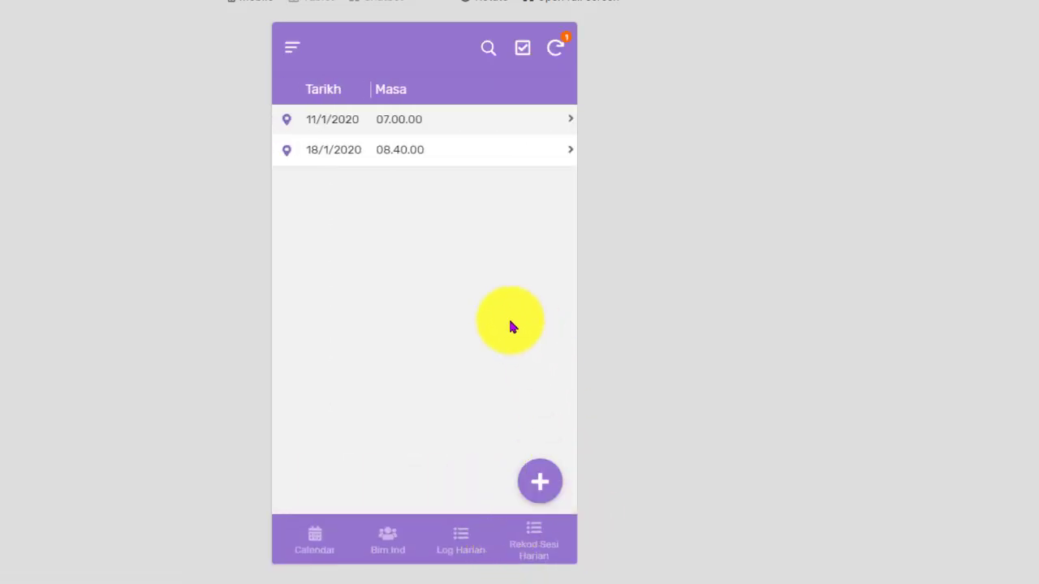
{"action": "left_click", "coordinate": [288, 161]}
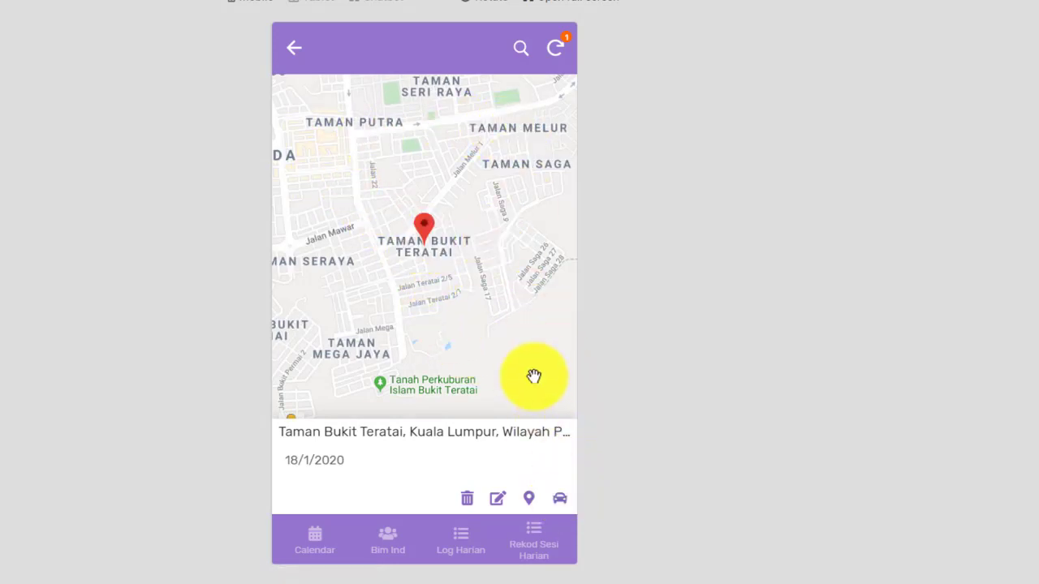
{"action": "left_click", "coordinate": [559, 500]}
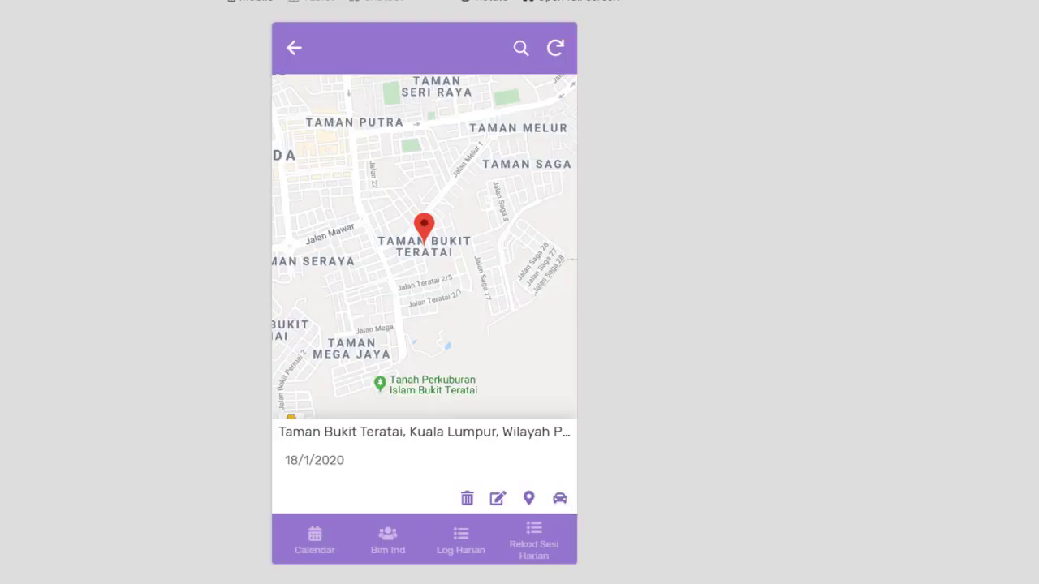
{"action": "left_click", "coordinate": [286, 53]}
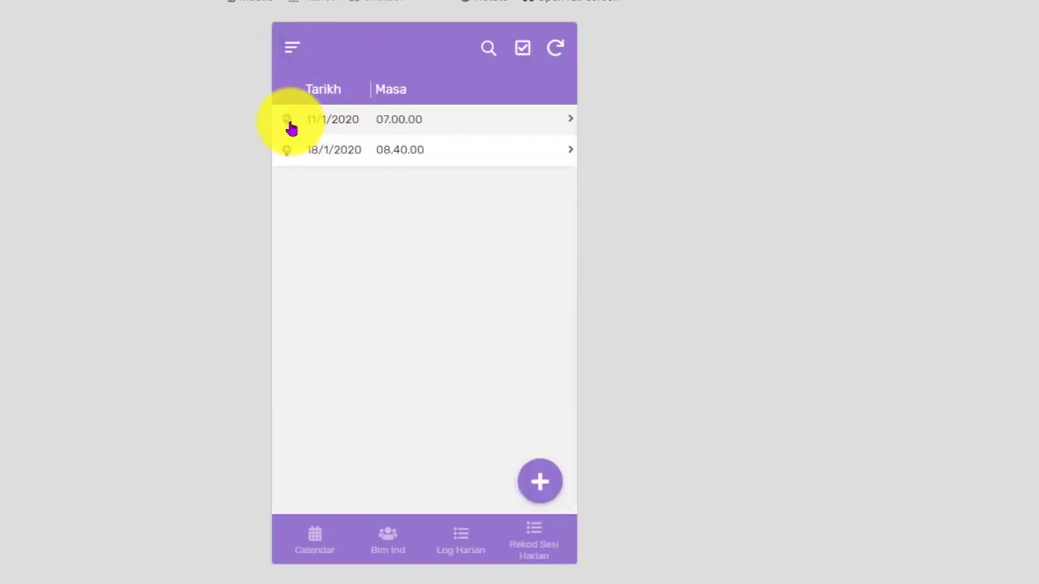
{"action": "left_click", "coordinate": [291, 123]}
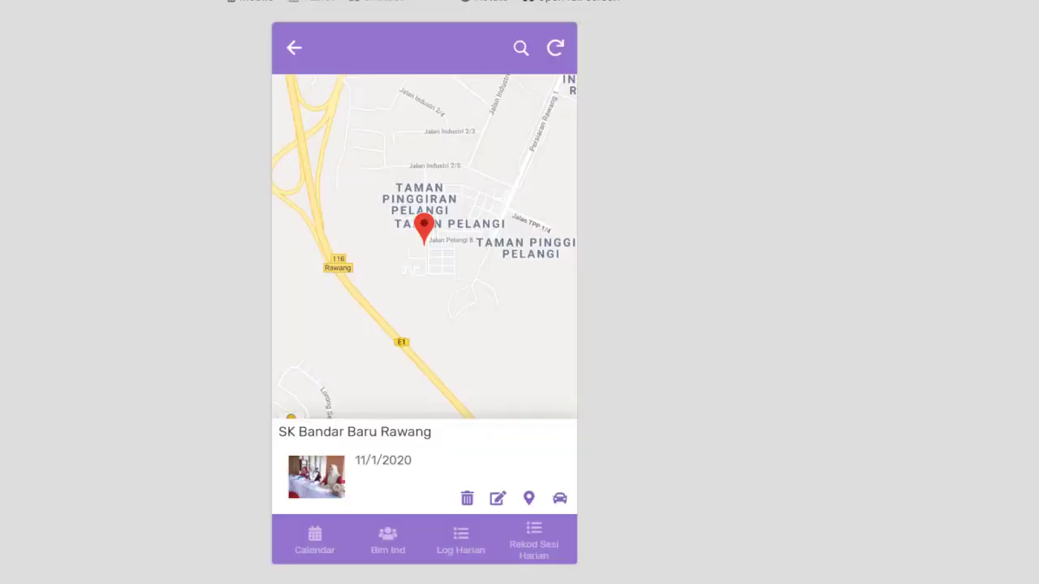
{"action": "left_click", "coordinate": [297, 52]}
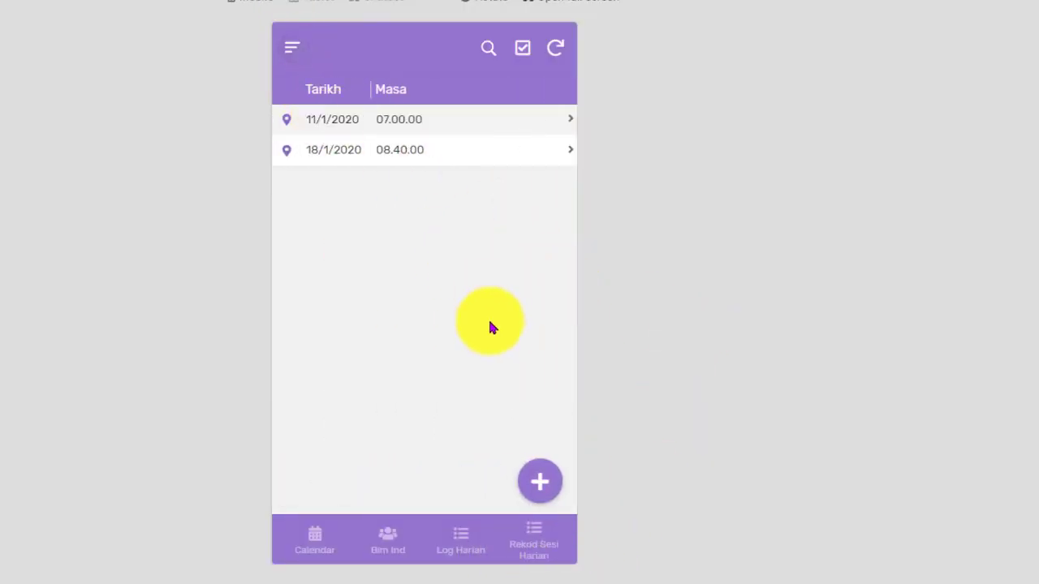
Start a new Log Harian entry and check the system calendar for January 2020 dates
{"action": "left_click", "coordinate": [453, 558]}
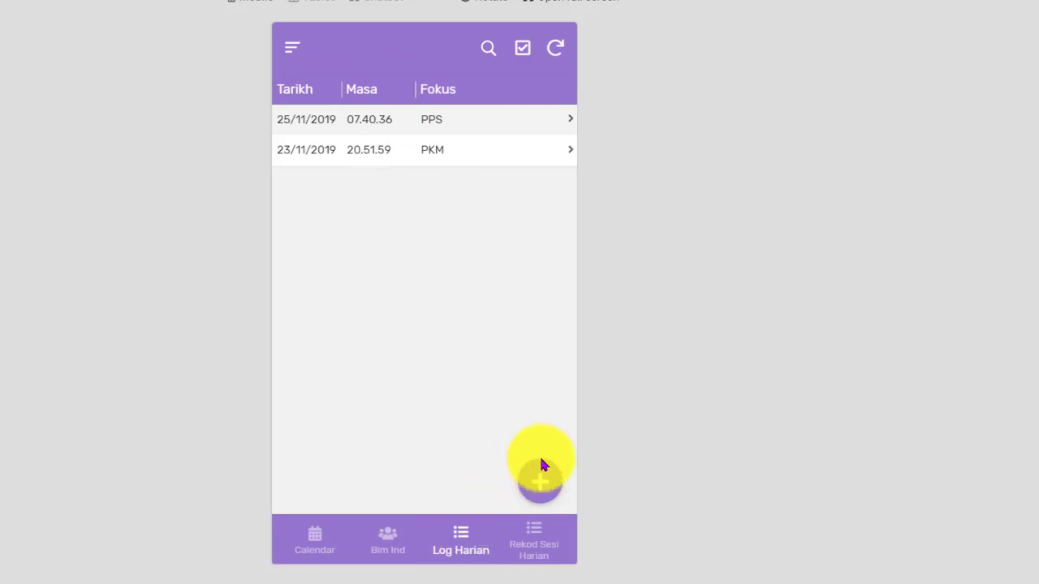
{"action": "left_click", "coordinate": [541, 487]}
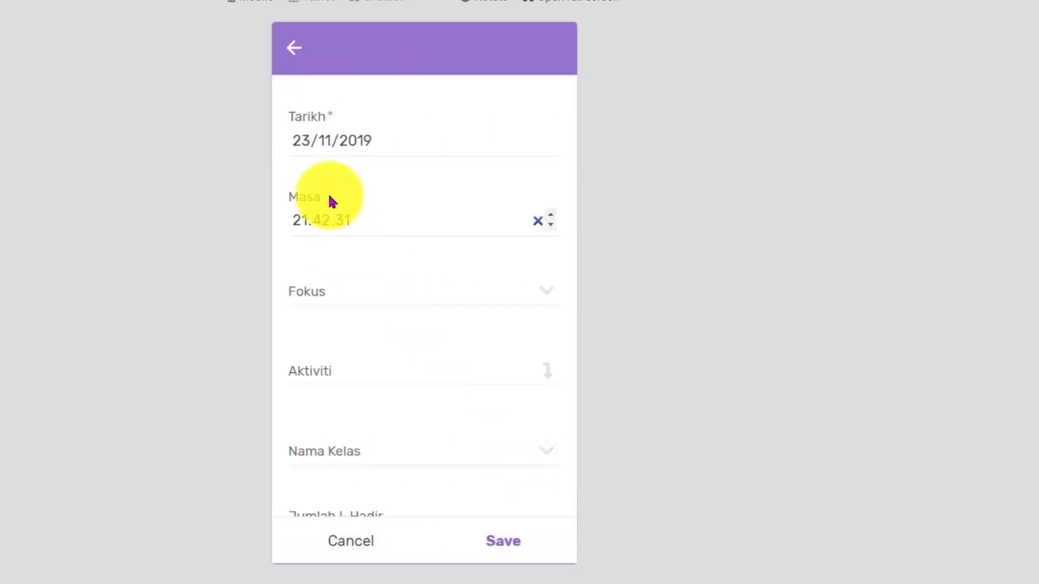
{"action": "left_click", "coordinate": [297, 137]}
{"action": "type", "text": "03/"}
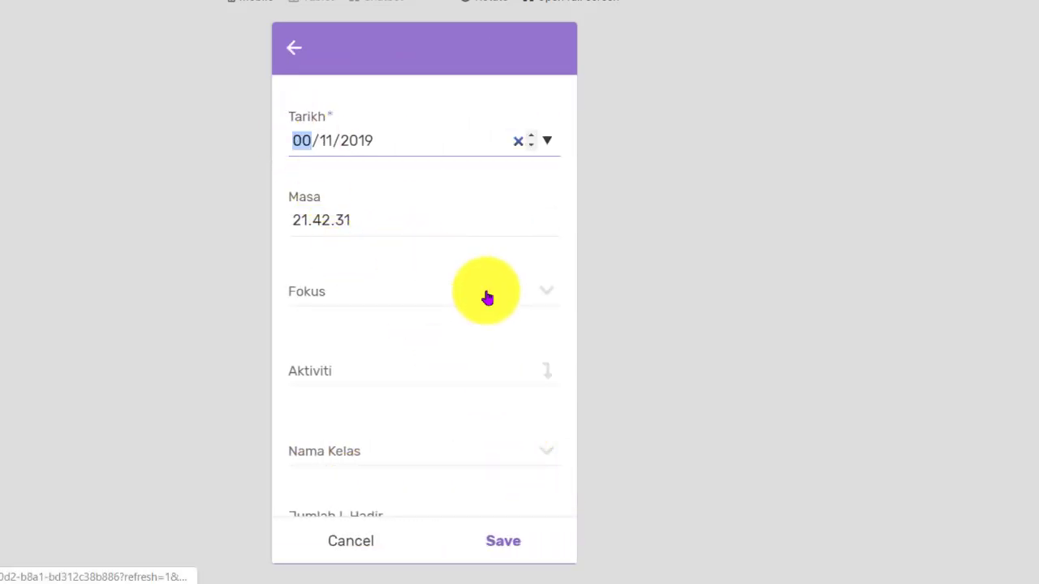
{"action": "type", "text": "01/0002"}
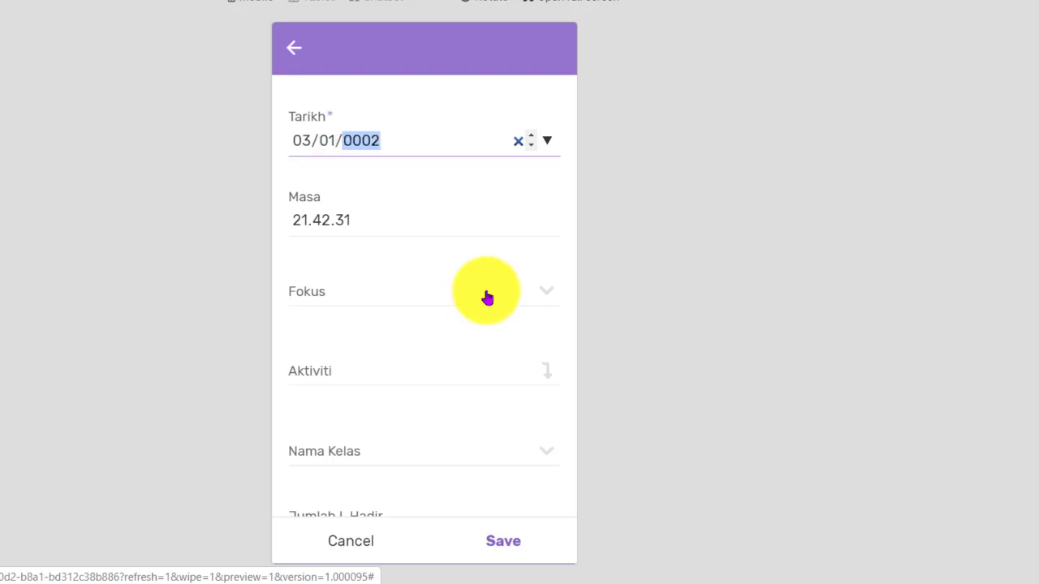
{"action": "left_click", "coordinate": [302, 138]}
{"action": "left_click", "coordinate": [823, 260]}
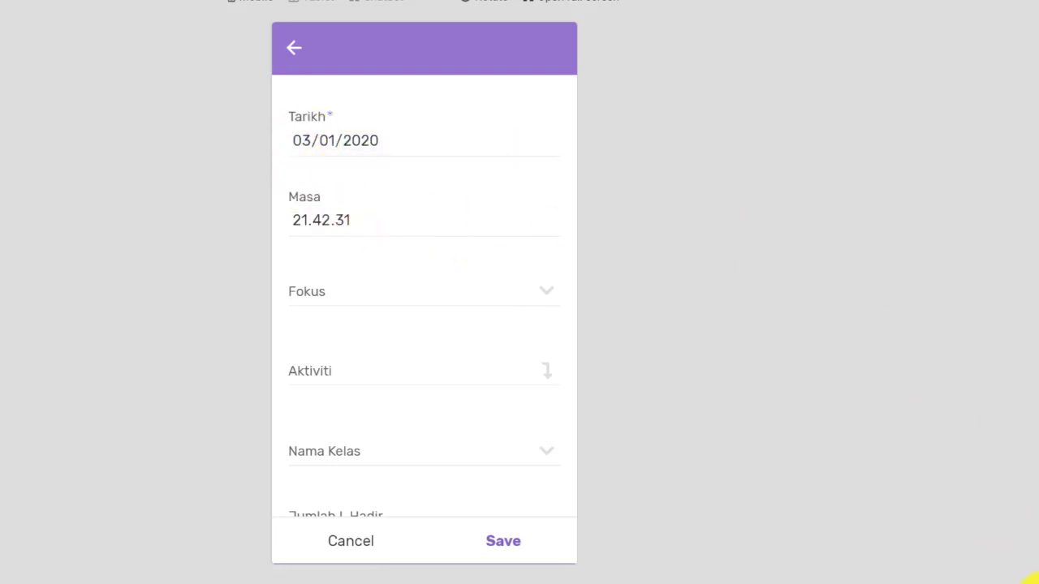
{"action": "left_click", "coordinate": [1030, 570]}
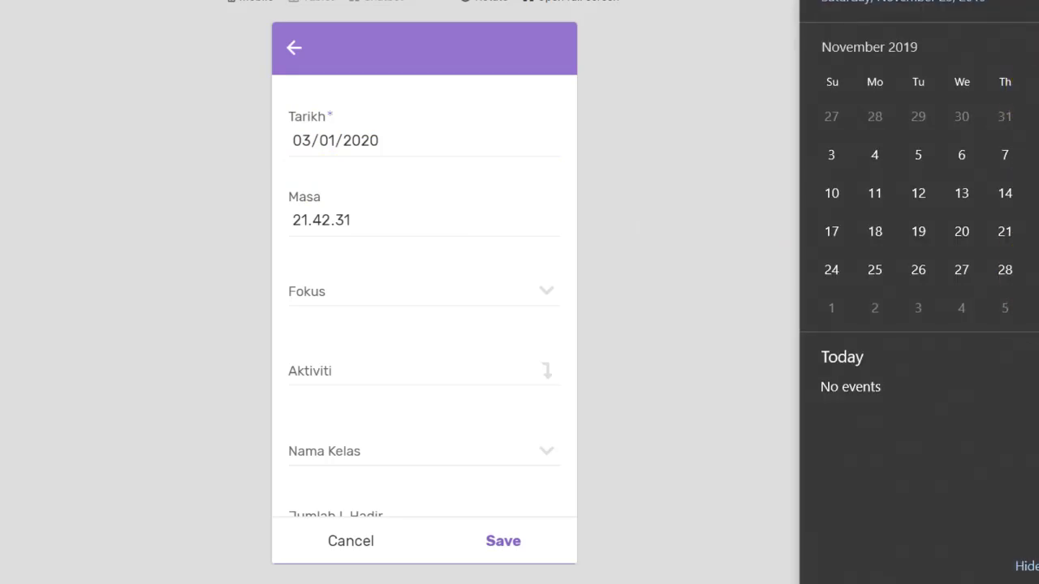
{"action": "left_click", "coordinate": [1038, 47]}
{"action": "left_click", "coordinate": [1038, 47]}
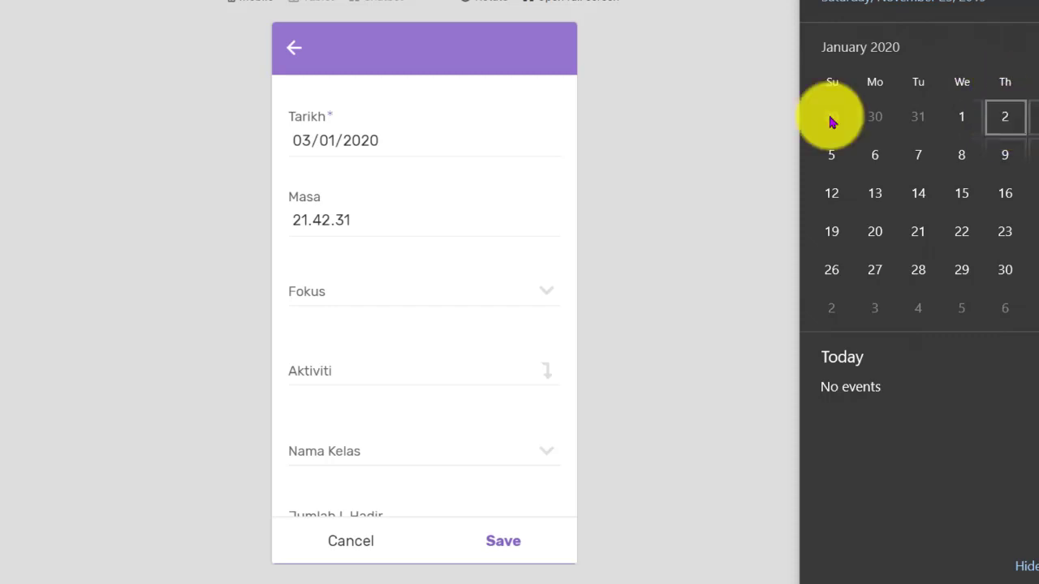
Set the entry's Tarikh to 02/01/2020 and Masa to 07.40.31, showing the Fokus choices
{"action": "left_click", "coordinate": [294, 138]}
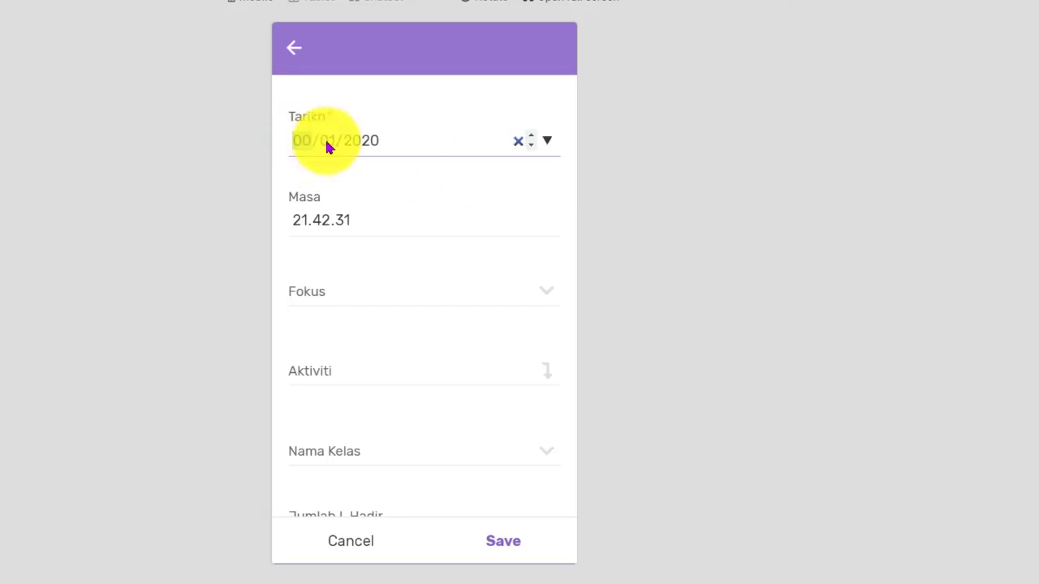
{"action": "type", "text": "02"}
{"action": "left_click", "coordinate": [309, 227]}
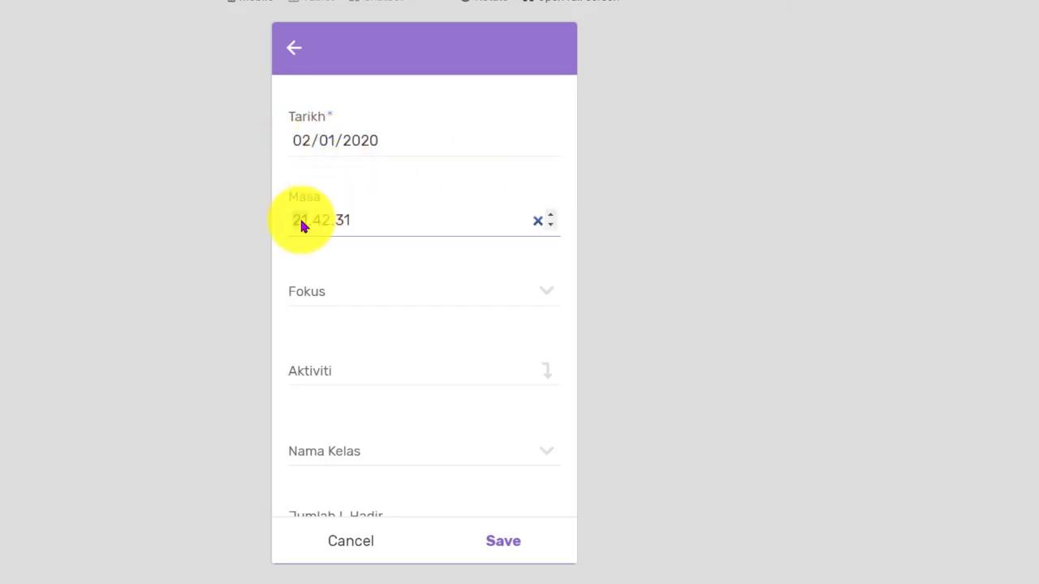
{"action": "type", "text": "0740"}
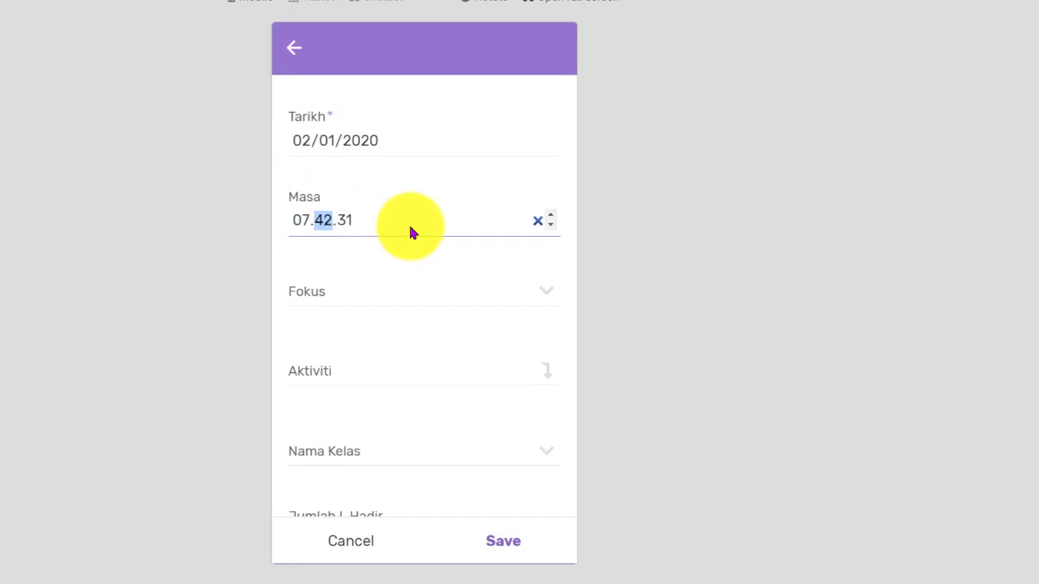
{"action": "left_click", "coordinate": [332, 293]}
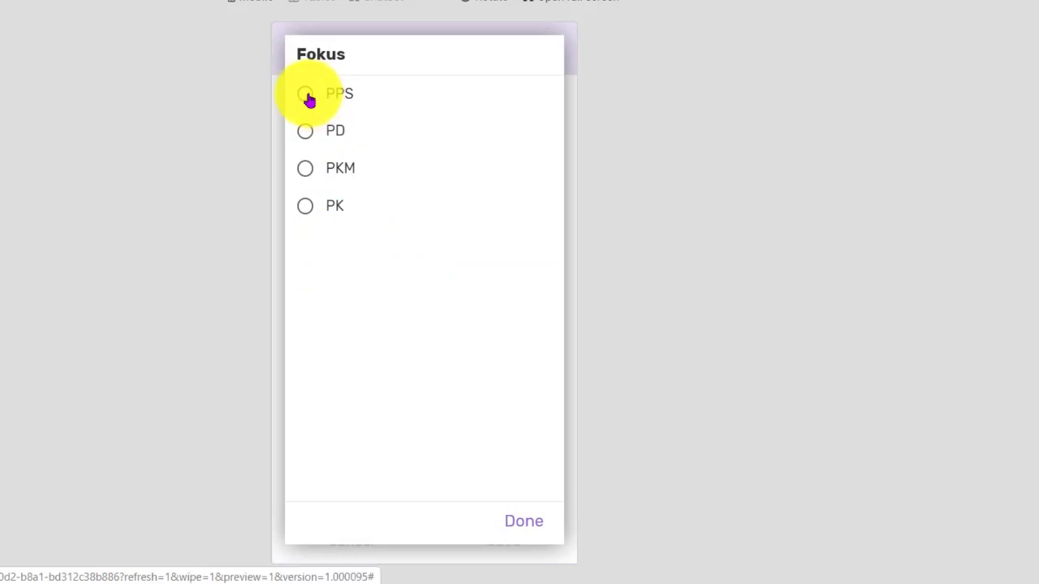
Set Fokus to PKM, Aktiviti to 'Selamat Datang' and Nama Kelas to T2 AMANAH
{"action": "left_click", "coordinate": [309, 170]}
{"action": "scroll", "coordinate": [382, 388], "scroll_direction": "down", "scroll_amount": 1}
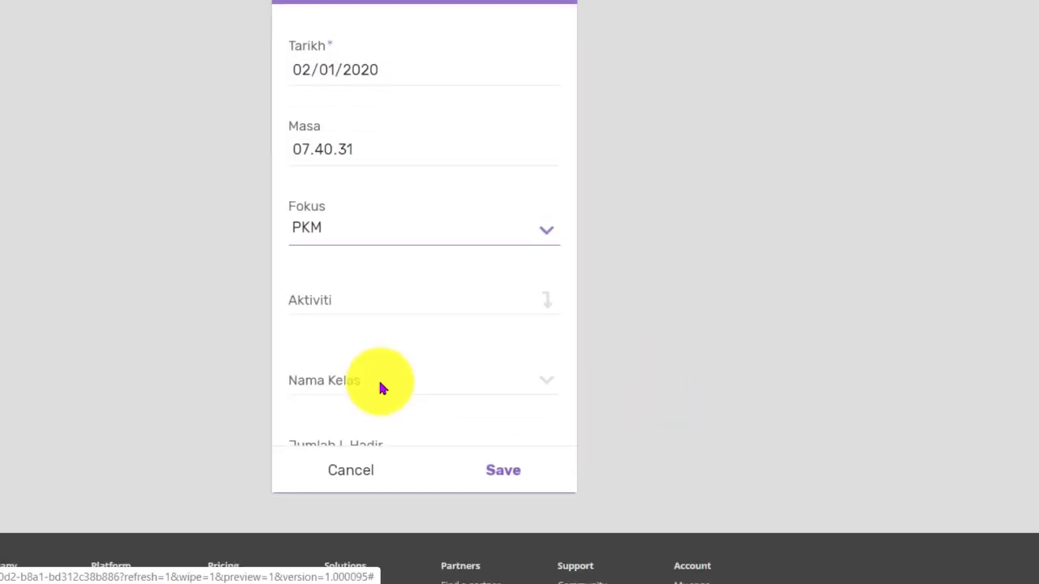
{"action": "left_click", "coordinate": [351, 284]}
{"action": "type", "text": "S"}
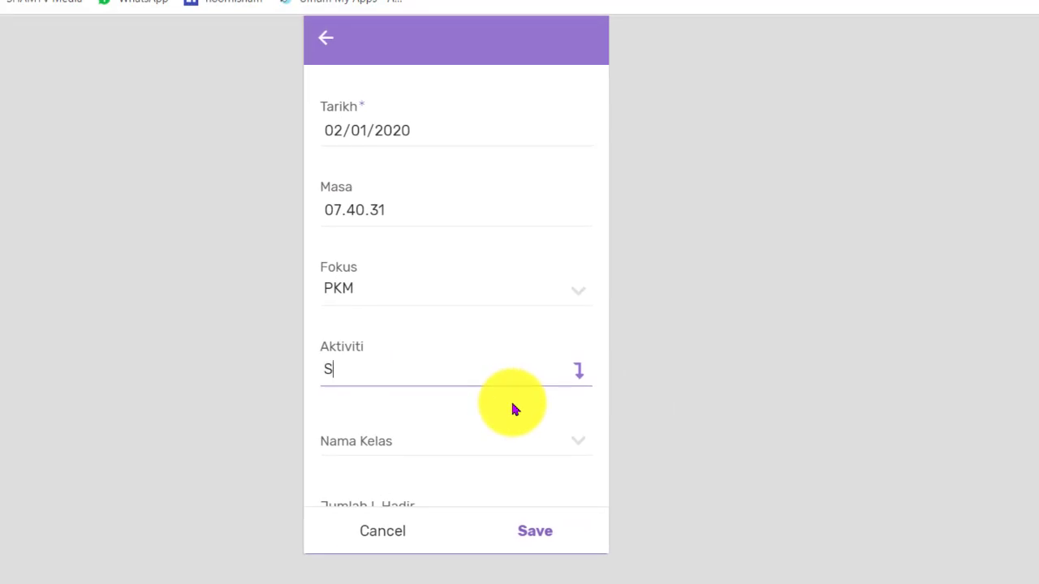
{"action": "type", "text": "elamat Datan"}
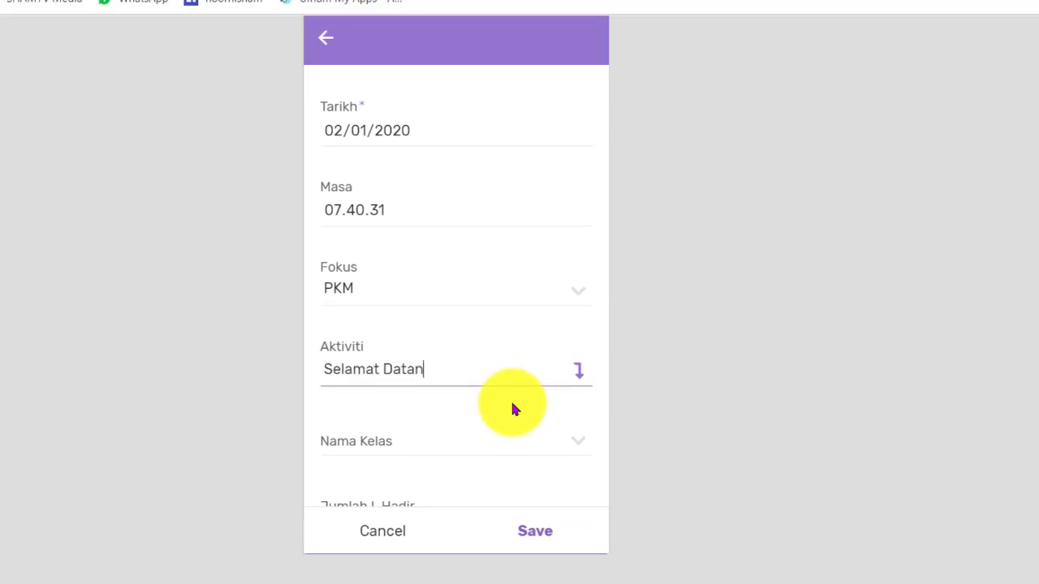
{"action": "type", "text": "g"}
{"action": "scroll", "coordinate": [508, 399], "scroll_direction": "down", "scroll_amount": 3}
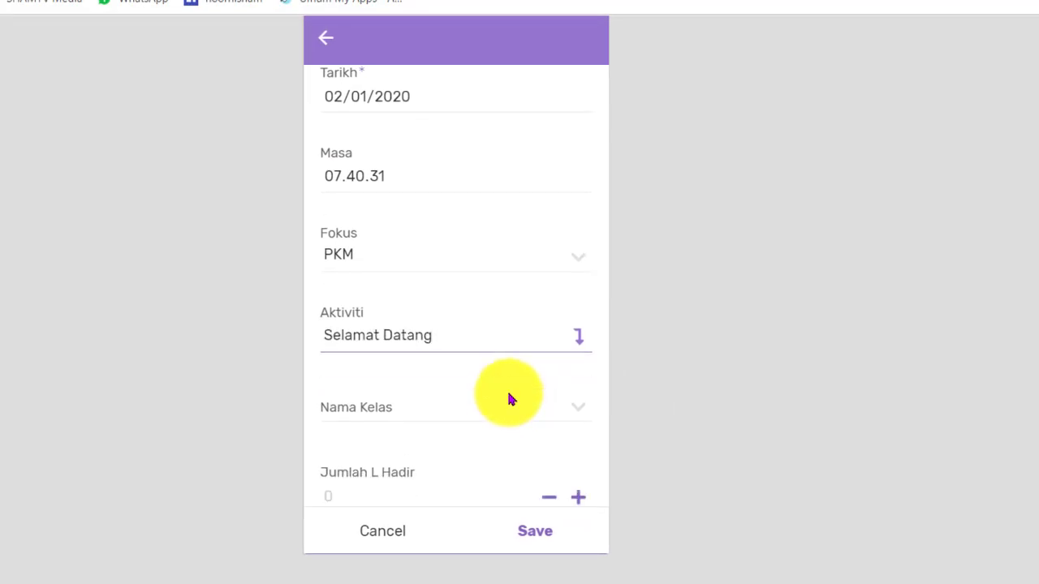
{"action": "left_click", "coordinate": [420, 262]}
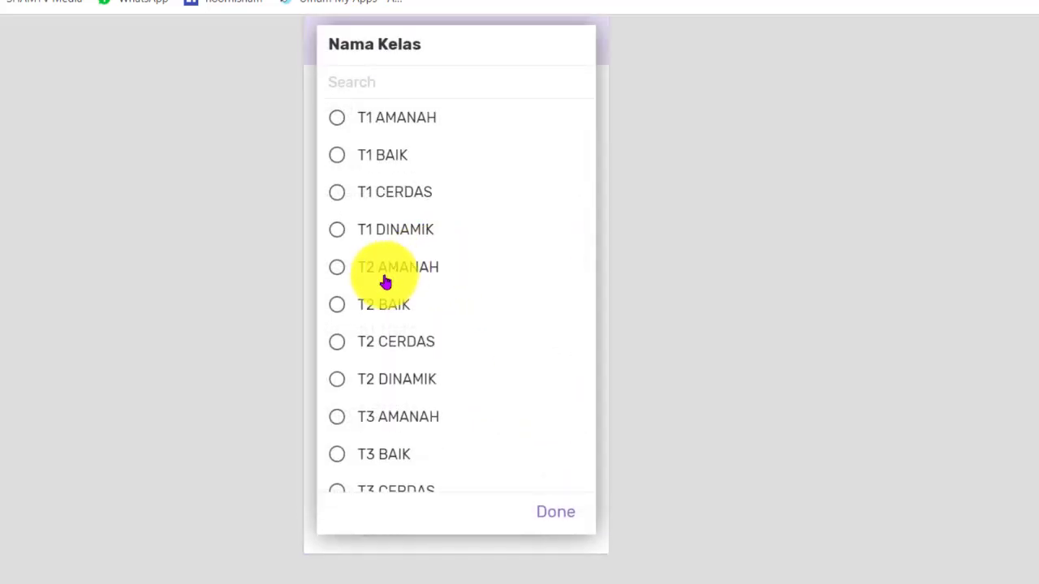
{"action": "left_click", "coordinate": [337, 276]}
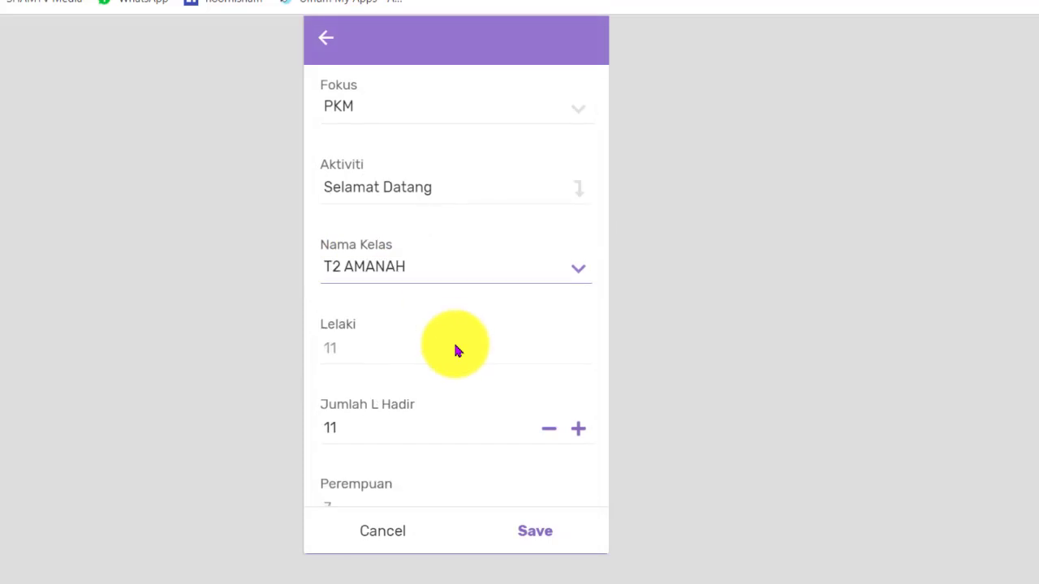
Set the Jumlah L Hadir attendance count to 9, with Jumlah P Hadir at 7
{"action": "scroll", "coordinate": [406, 284], "scroll_direction": "down", "scroll_amount": 1}
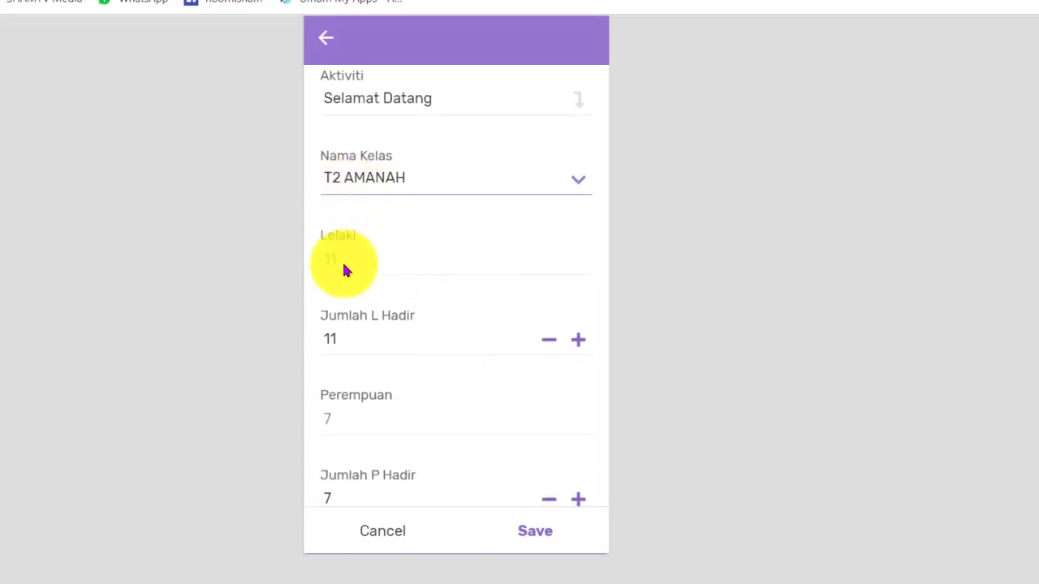
{"action": "scroll", "coordinate": [373, 346], "scroll_direction": "down", "scroll_amount": 1}
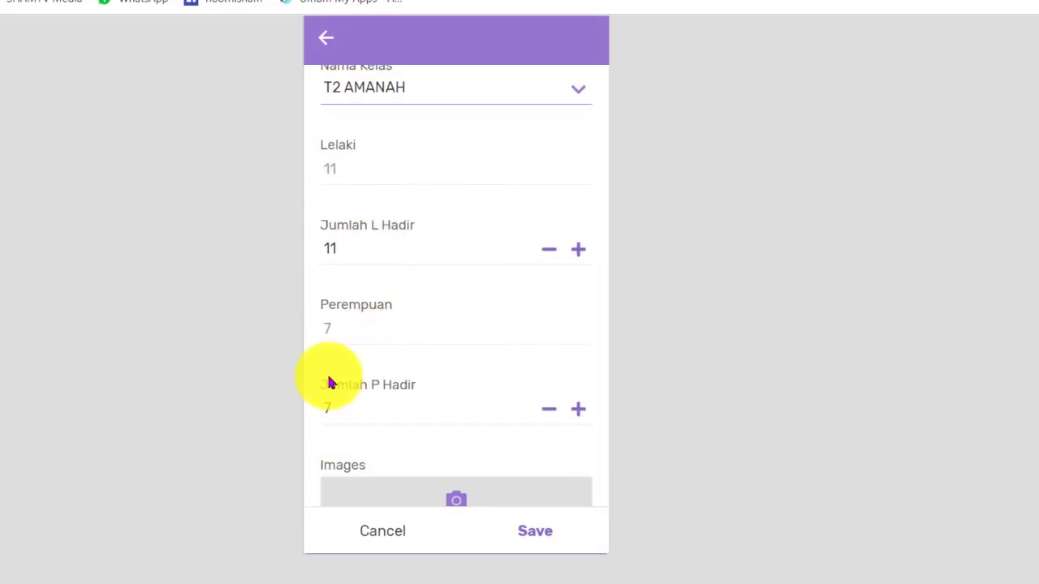
{"action": "left_click", "coordinate": [334, 248]}
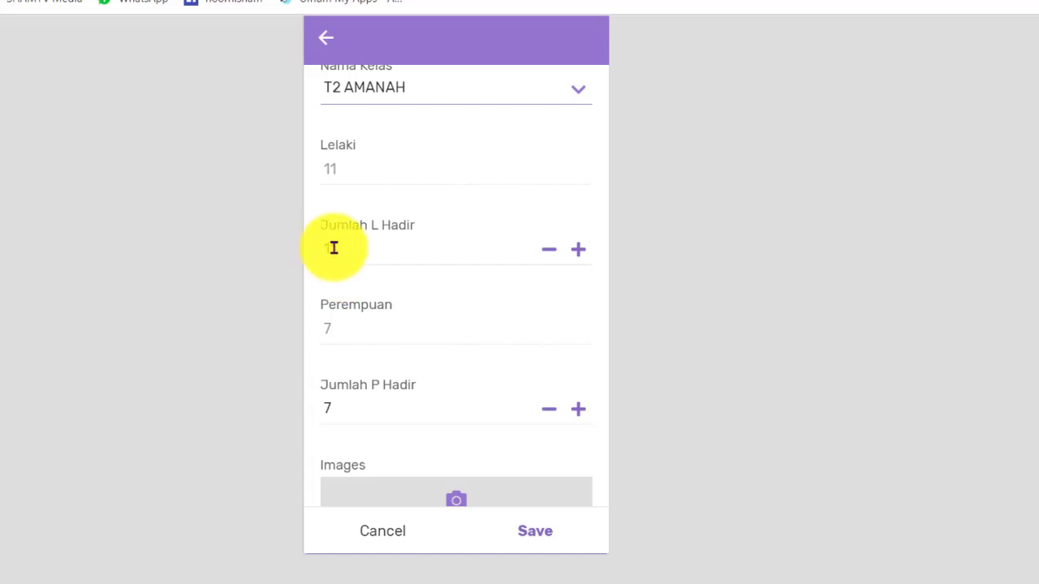
{"action": "type", "text": "11"}
{"action": "left_click", "coordinate": [550, 253]}
{"action": "left_click", "coordinate": [551, 253]}
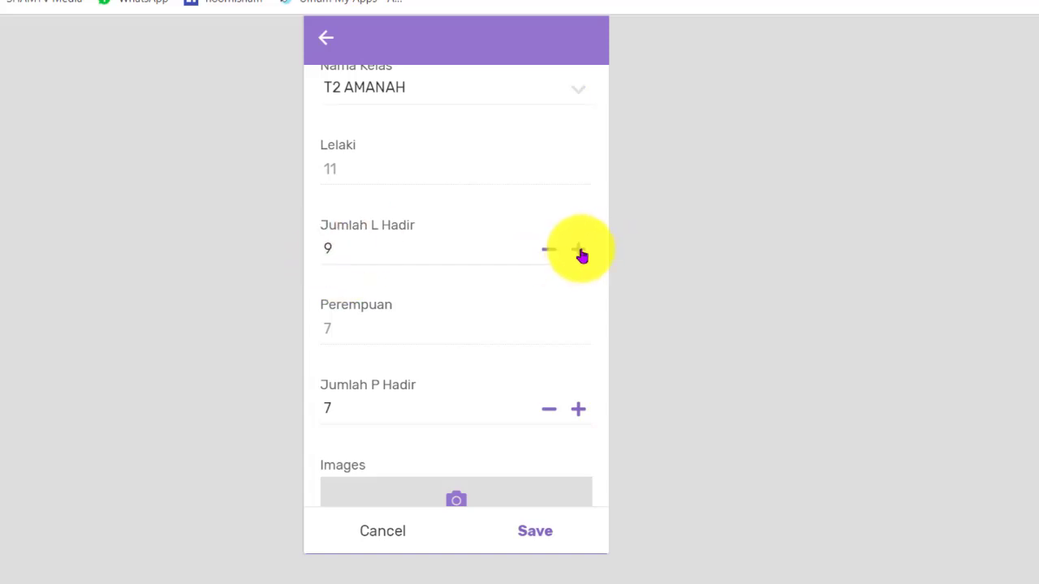
{"action": "left_click", "coordinate": [580, 253]}
{"action": "scroll", "coordinate": [549, 357], "scroll_direction": "down", "scroll_amount": 2}
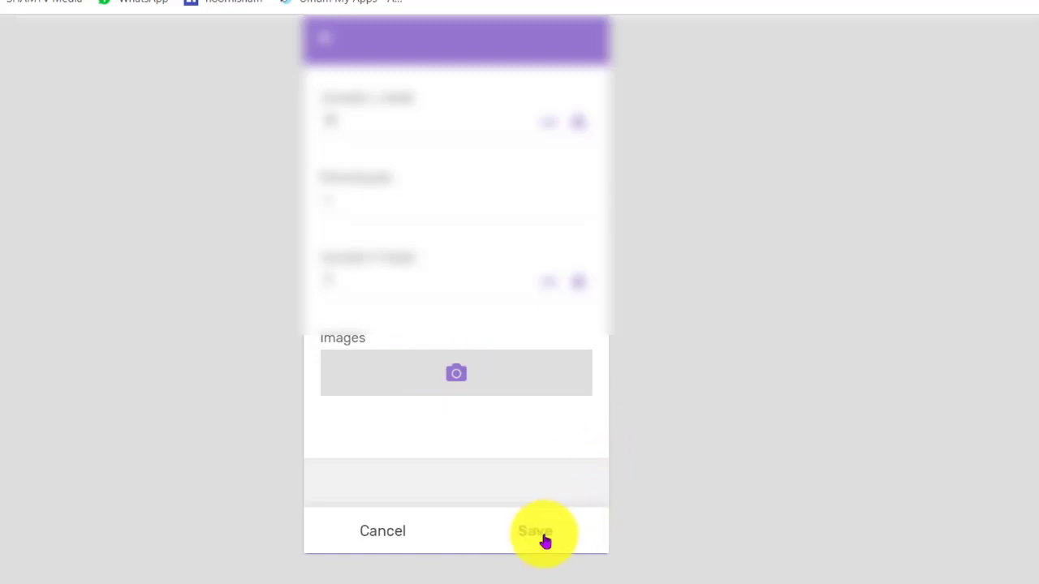
Attach photo P1180866 under Images and save the 2/1/2020 PKM entry
{"action": "left_click", "coordinate": [462, 376]}
{"action": "scroll", "coordinate": [531, 398], "scroll_direction": "down", "scroll_amount": 10}
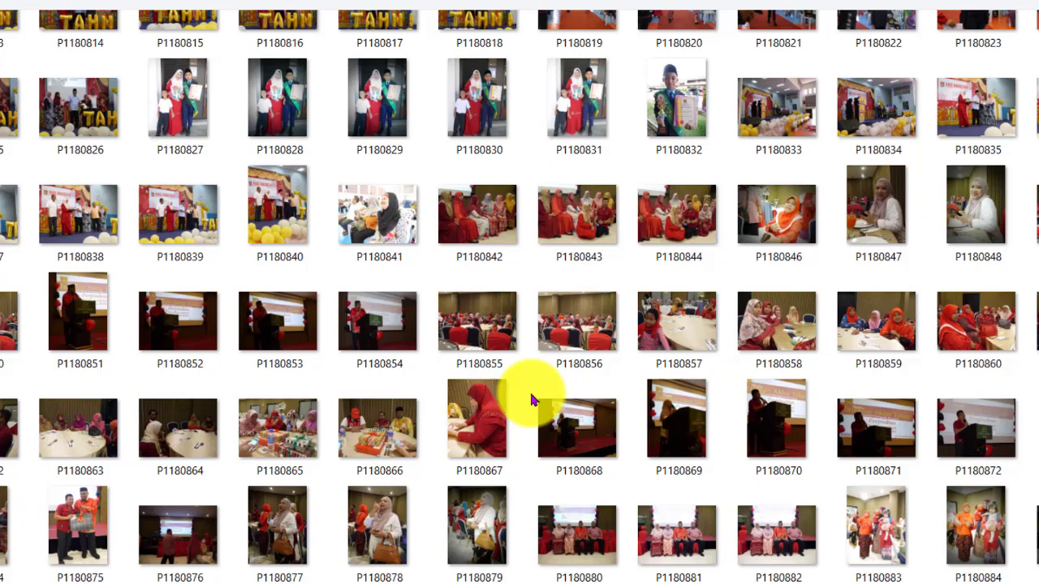
{"action": "left_click", "coordinate": [392, 422]}
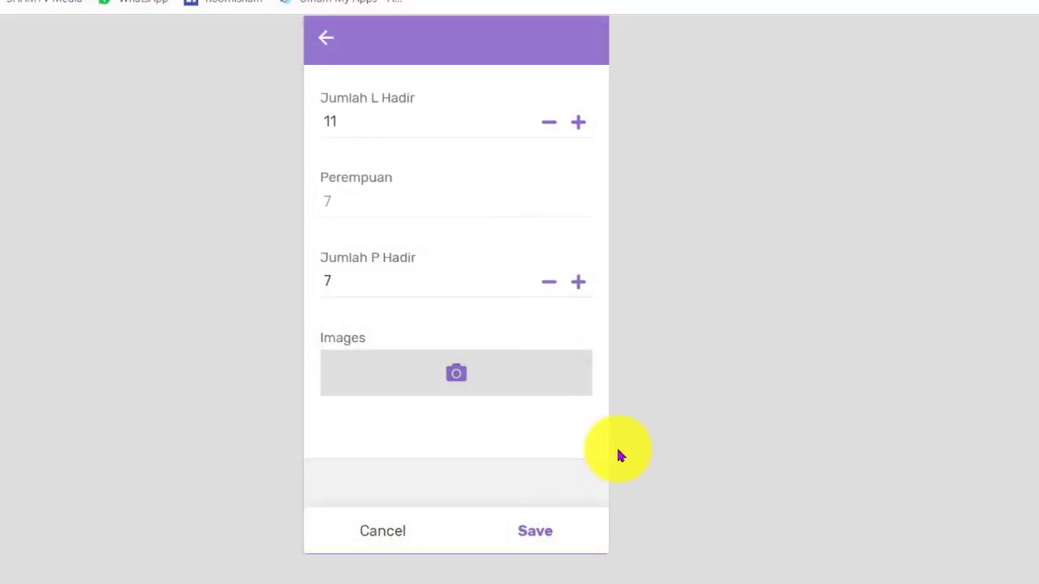
{"action": "scroll", "coordinate": [622, 475], "scroll_direction": "down", "scroll_amount": 2}
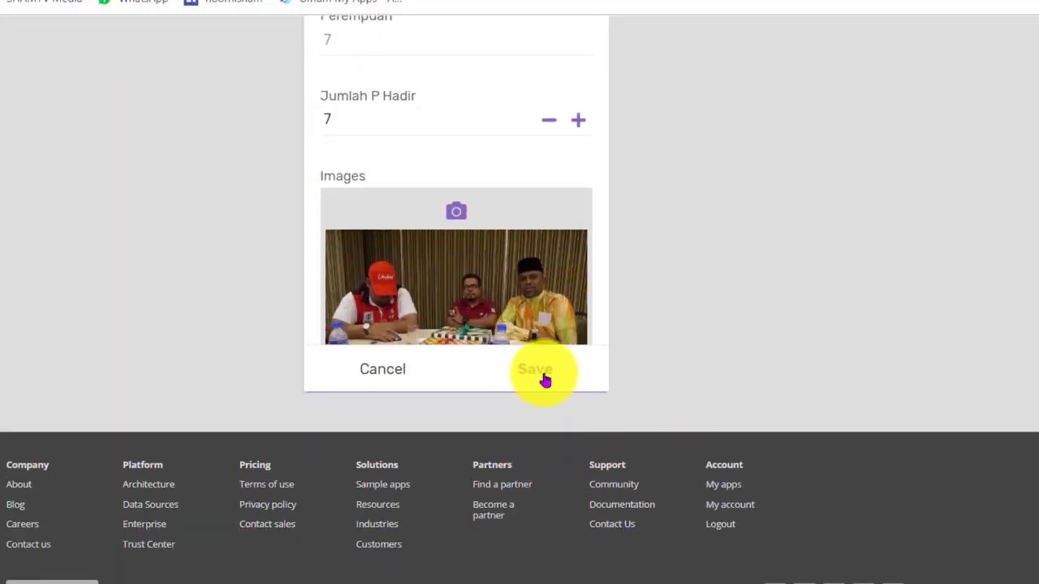
{"action": "left_click", "coordinate": [541, 376]}
{"action": "scroll", "coordinate": [665, 324], "scroll_direction": "up", "scroll_amount": 3}
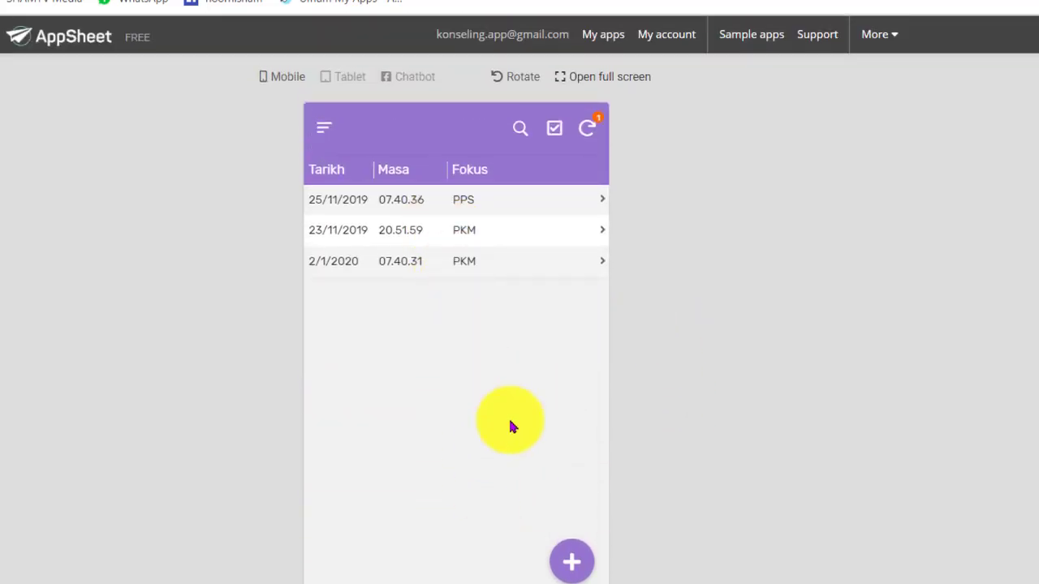
In the linked Google Sheet, check the synced Aktiviti and image path in row 4
{"action": "key", "text": "ctrl+Tab"}
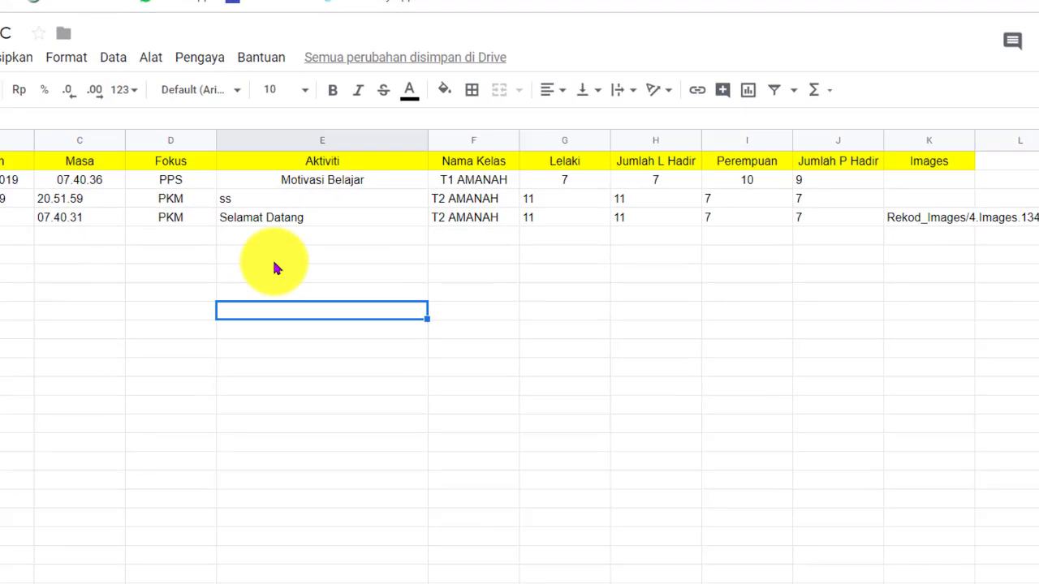
{"action": "left_click", "coordinate": [487, 207]}
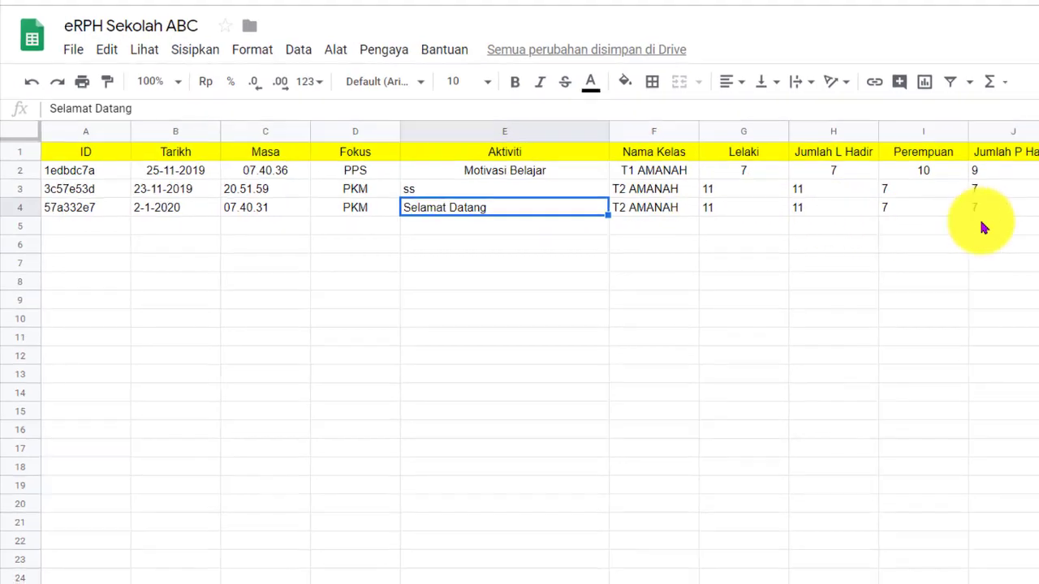
{"action": "left_click", "coordinate": [812, 223]}
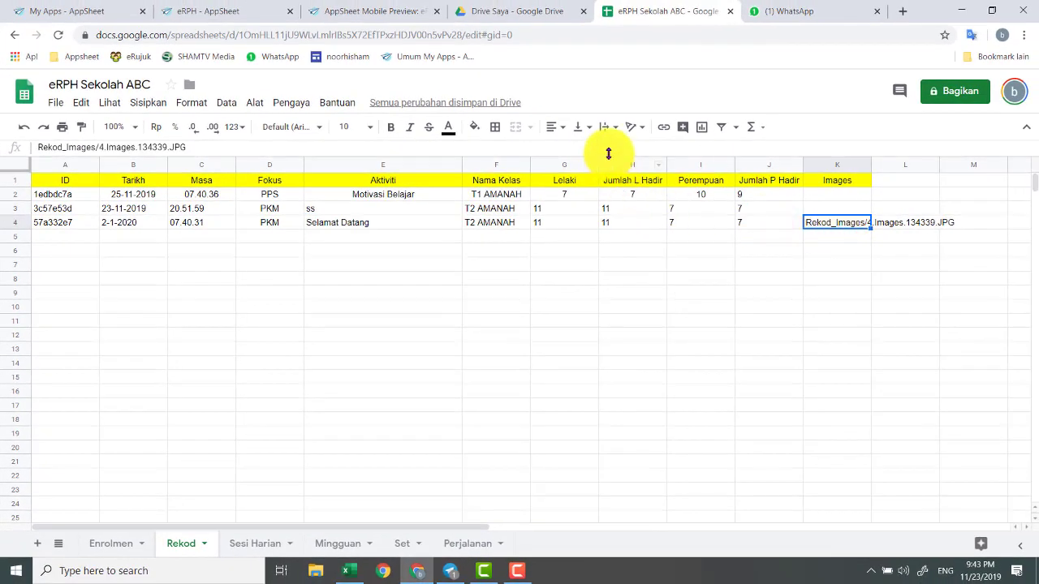
{"action": "left_click", "coordinate": [615, 164]}
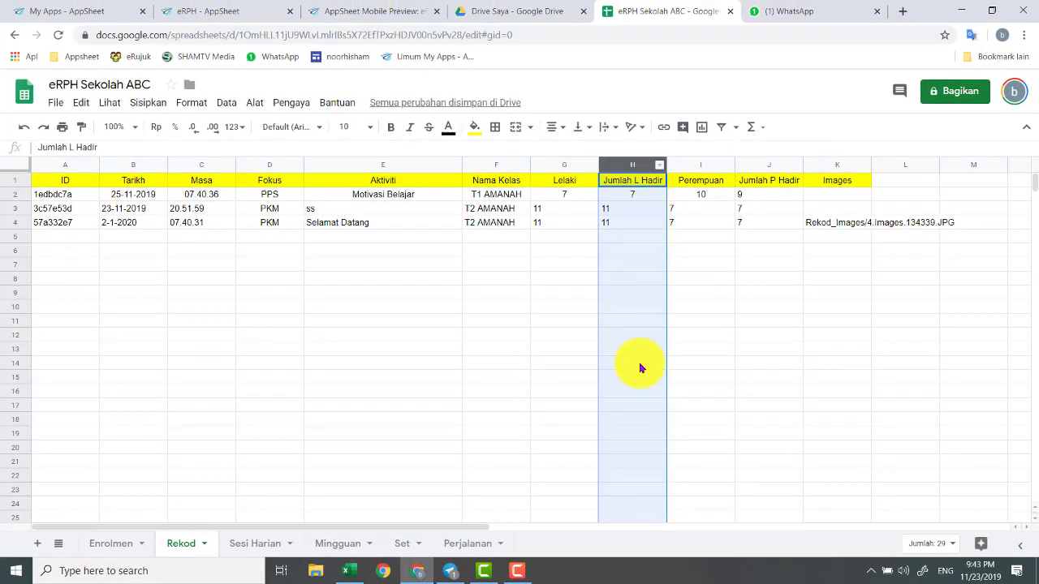
{"action": "left_click", "coordinate": [629, 410]}
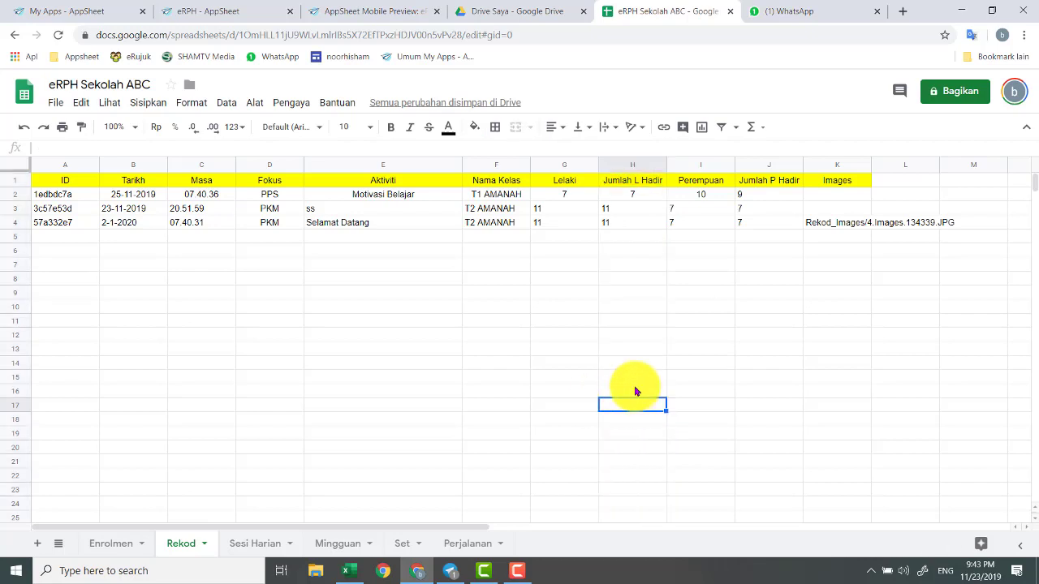
Centre the values in columns H (Jumlah L Hadir) and I (Perempuan)
{"action": "left_click", "coordinate": [631, 167]}
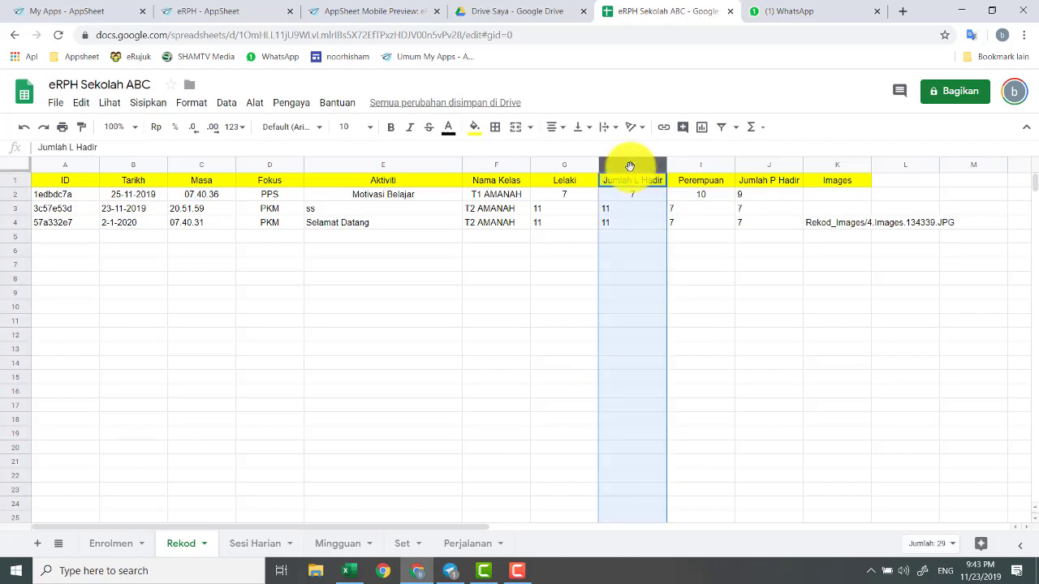
{"action": "left_click", "coordinate": [557, 127]}
{"action": "left_click", "coordinate": [572, 152]}
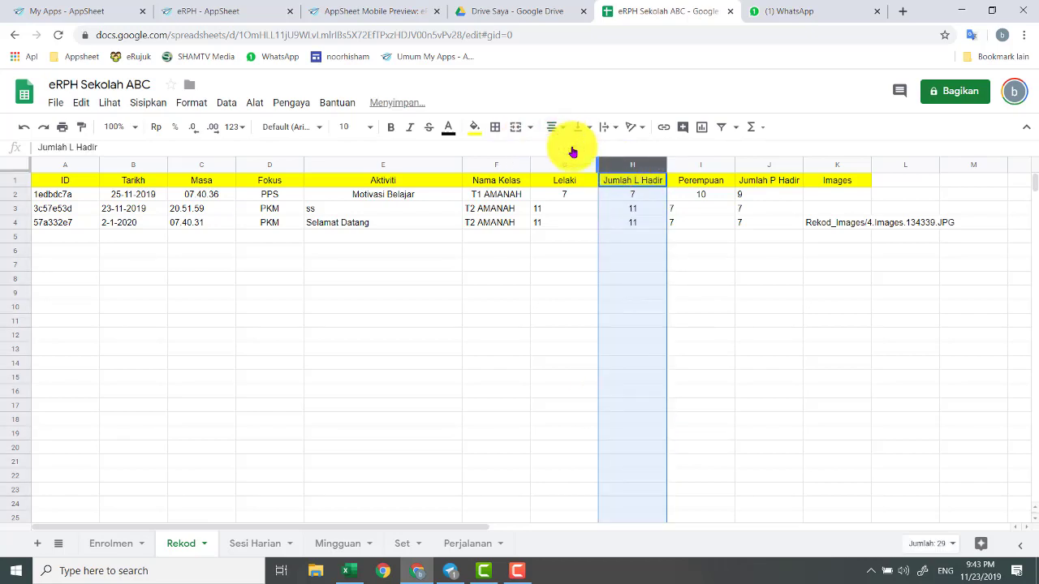
{"action": "left_click", "coordinate": [705, 165]}
{"action": "left_click", "coordinate": [550, 128]}
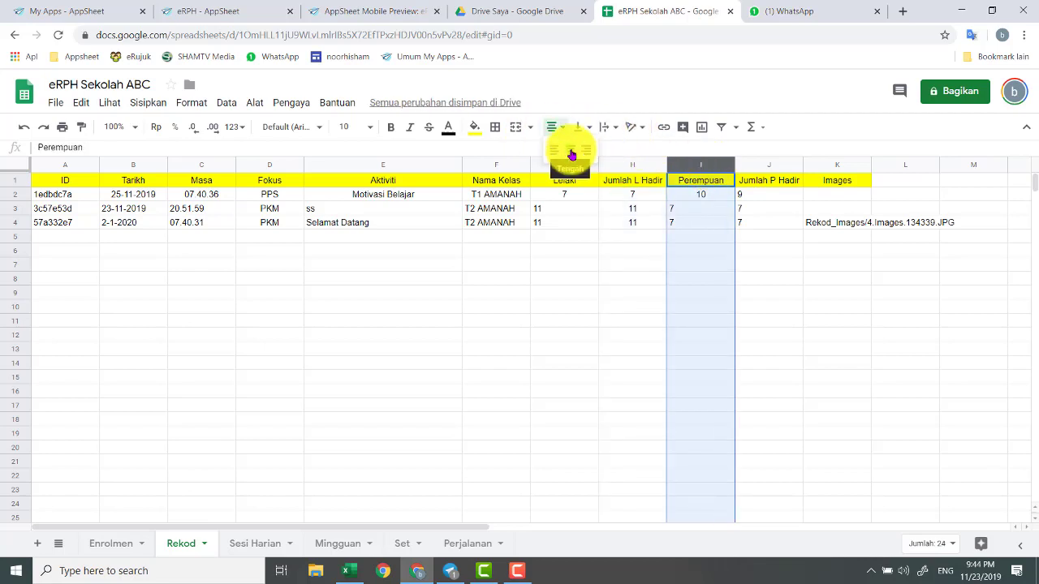
{"action": "left_click", "coordinate": [573, 152]}
{"action": "left_click", "coordinate": [704, 270]}
Centre column J (Jumlah P Hadir) and go via Mingguan to the Perjalanan sheet
{"action": "left_click", "coordinate": [764, 165]}
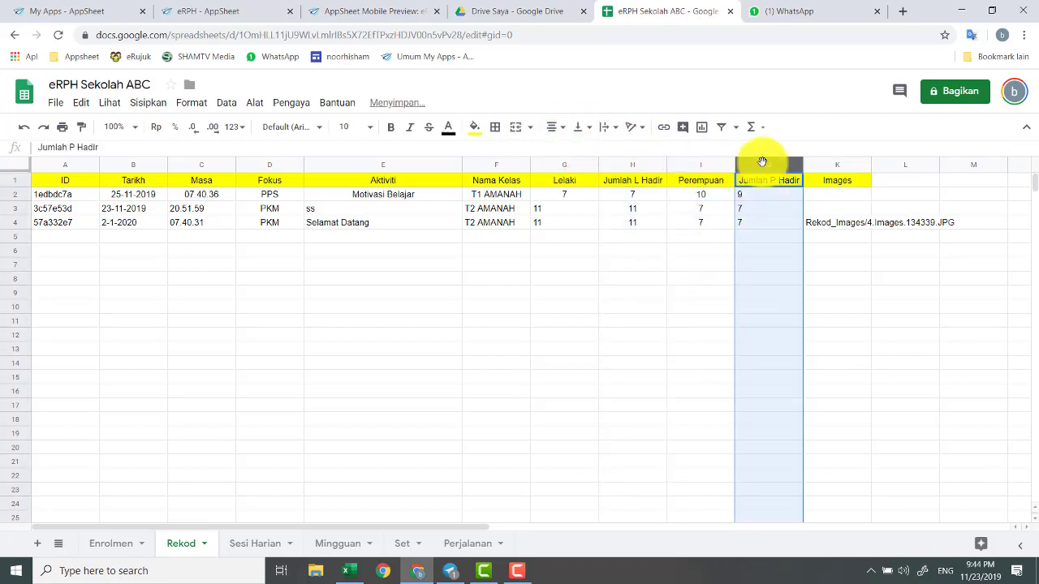
{"action": "left_click", "coordinate": [554, 127]}
{"action": "left_click", "coordinate": [570, 150]}
{"action": "left_click", "coordinate": [769, 351]}
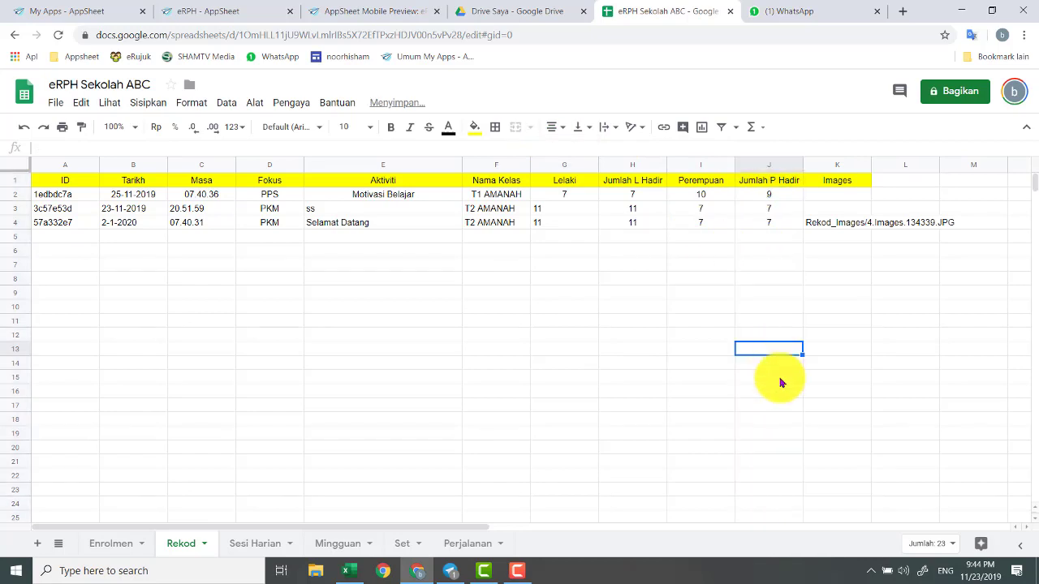
{"action": "left_click", "coordinate": [340, 552]}
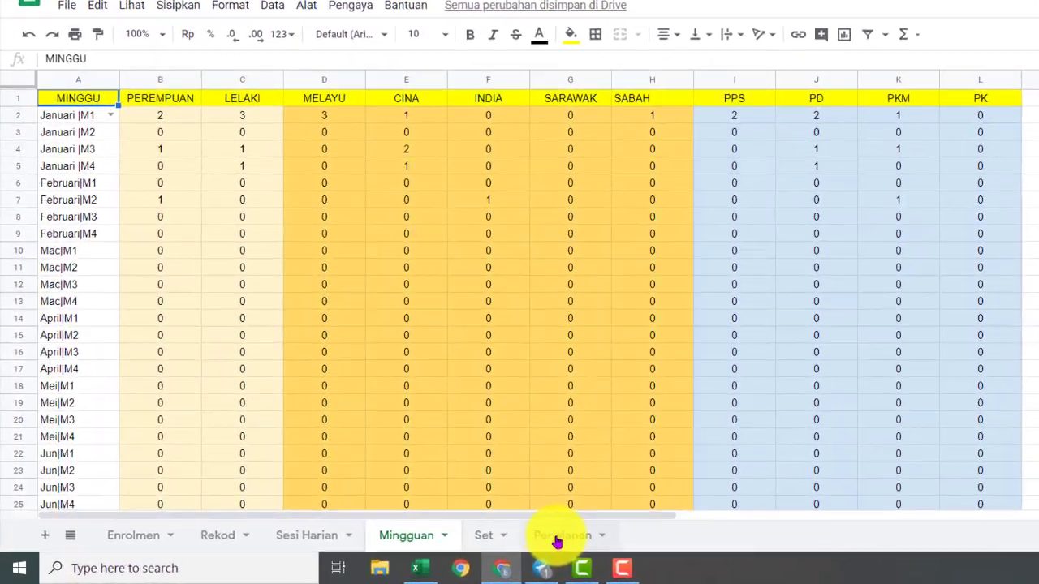
{"action": "left_click", "coordinate": [557, 538]}
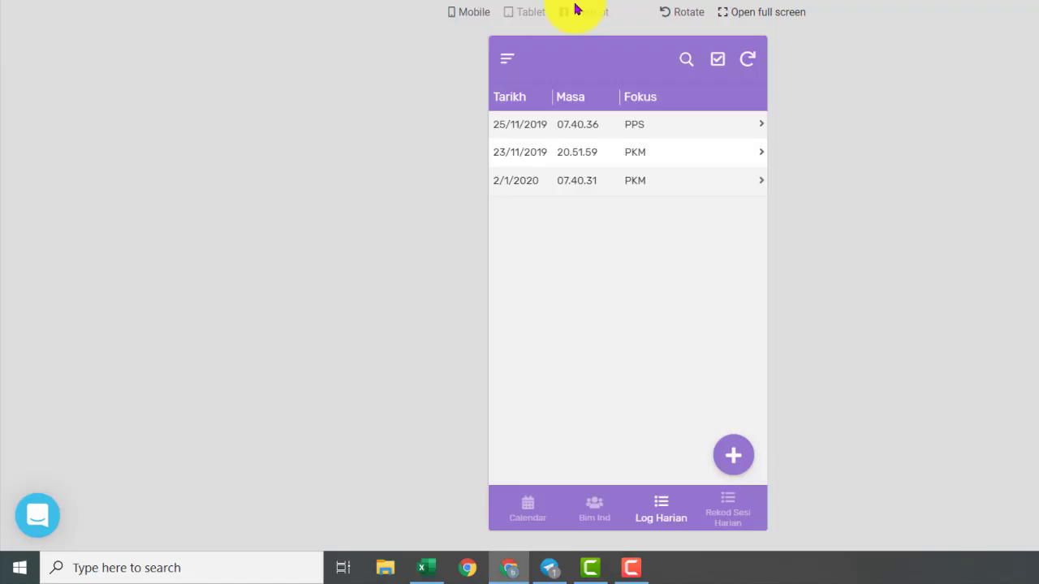
Start a new Rekod Sesi Harian record with Minggu set to Januari |M1
{"action": "left_click", "coordinate": [733, 516]}
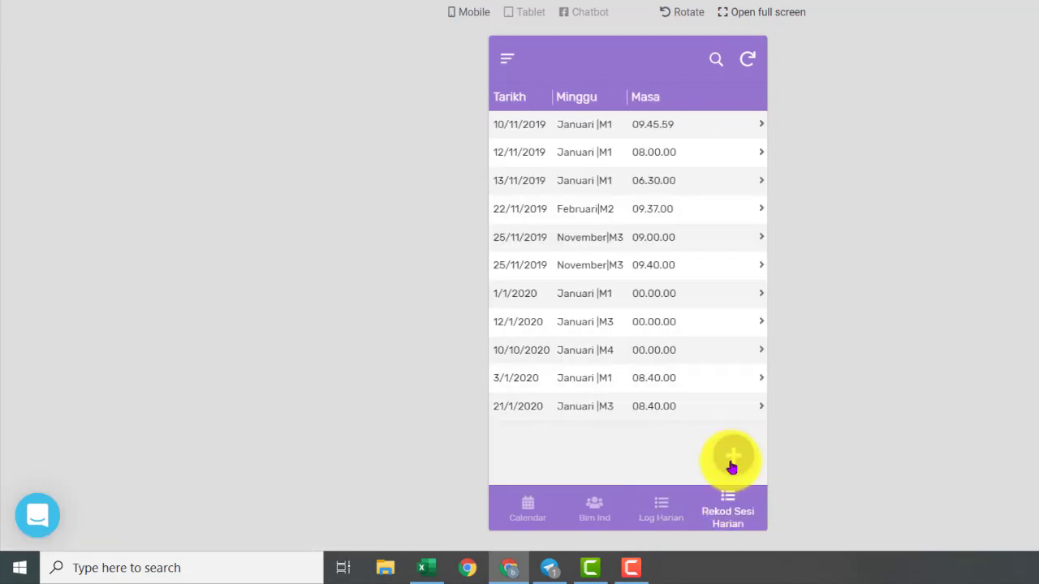
{"action": "left_click", "coordinate": [731, 460]}
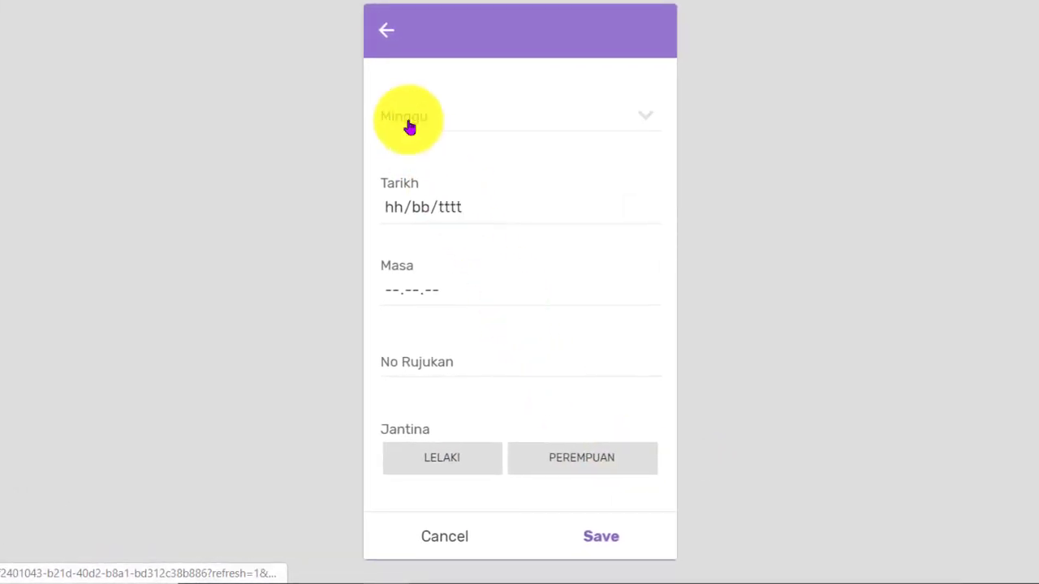
{"action": "left_click", "coordinate": [409, 126]}
{"action": "left_click", "coordinate": [399, 118]}
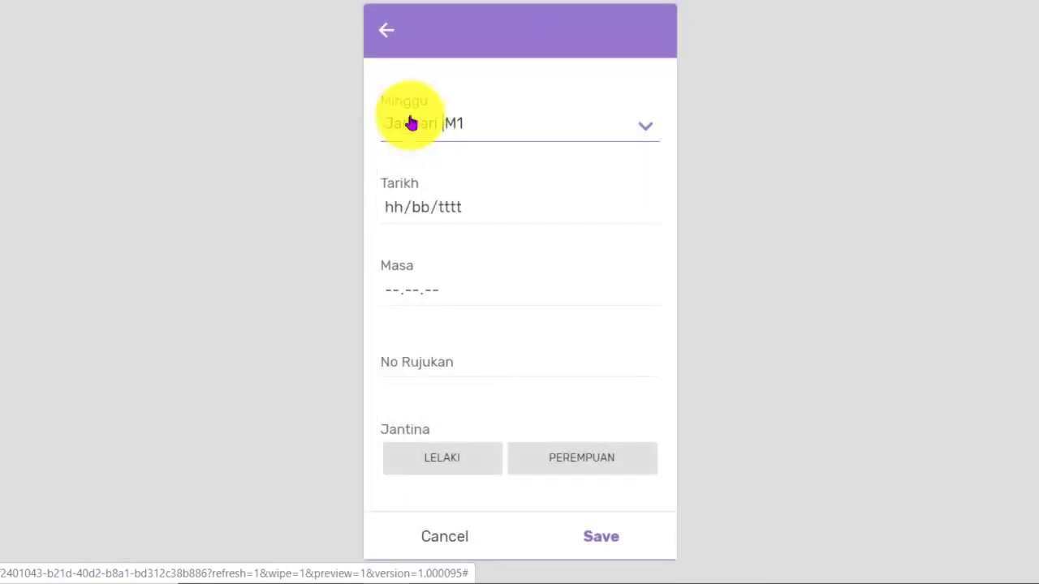
{"action": "left_click", "coordinate": [413, 132]}
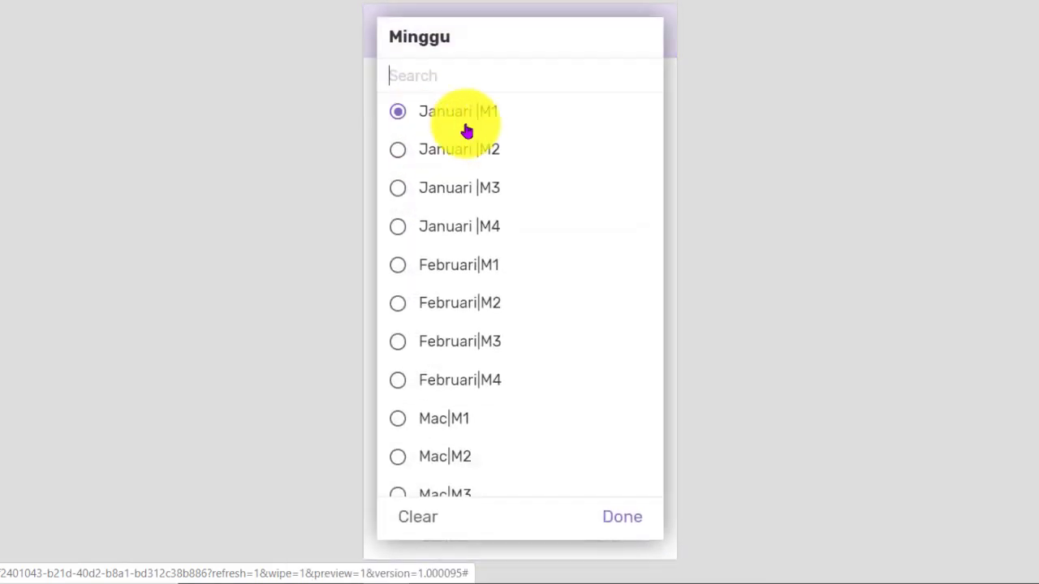
{"action": "left_click", "coordinate": [422, 123]}
Enter Tarikh 02/01/2020, Masa 10.10.58 and the No Rujukan reference
{"action": "left_click", "coordinate": [397, 198]}
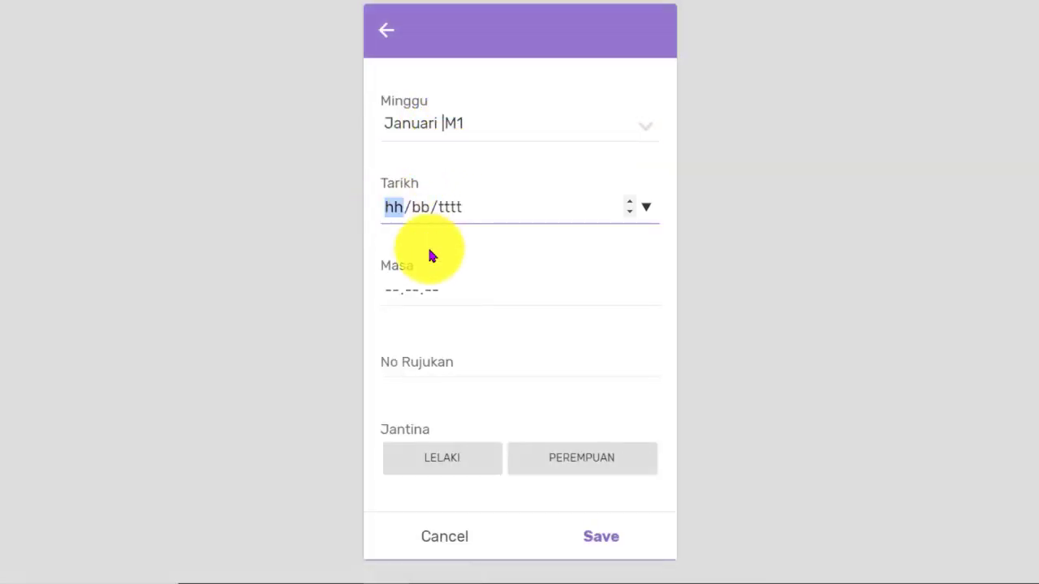
{"action": "type", "text": "02/"}
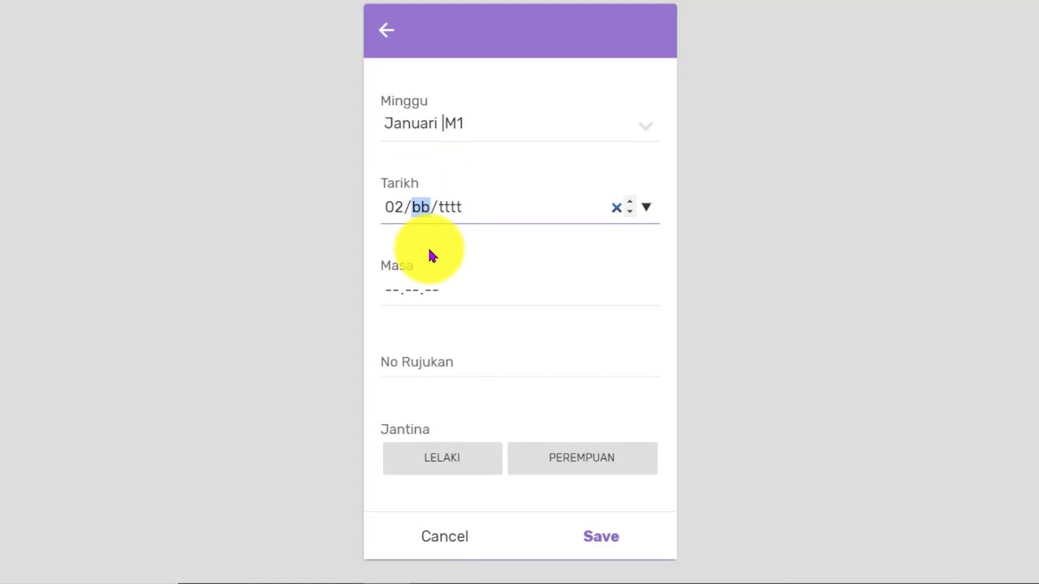
{"action": "type", "text": "01/2020"}
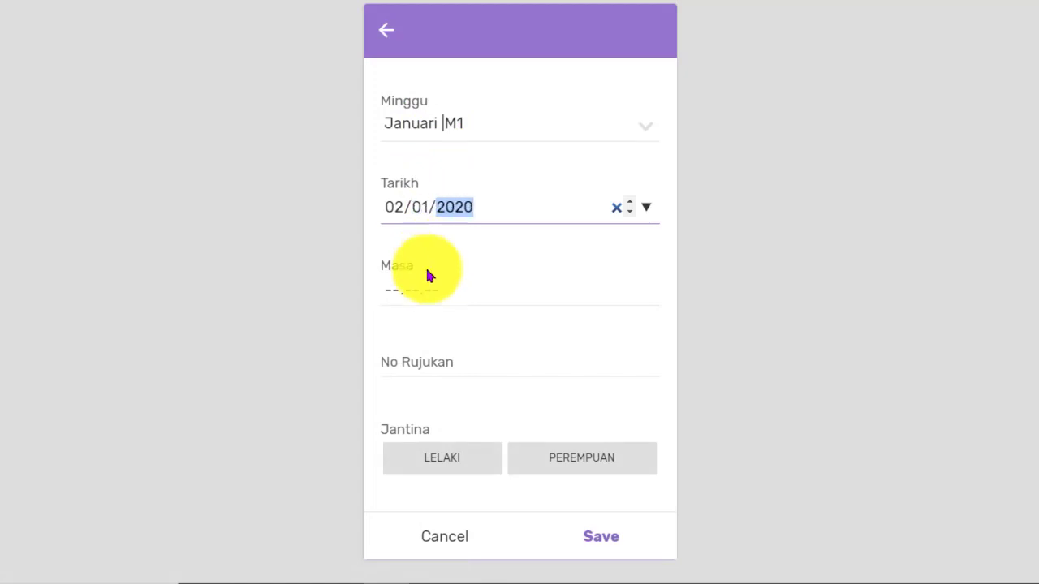
{"action": "left_click", "coordinate": [377, 296]}
{"action": "type", "text": "1"}
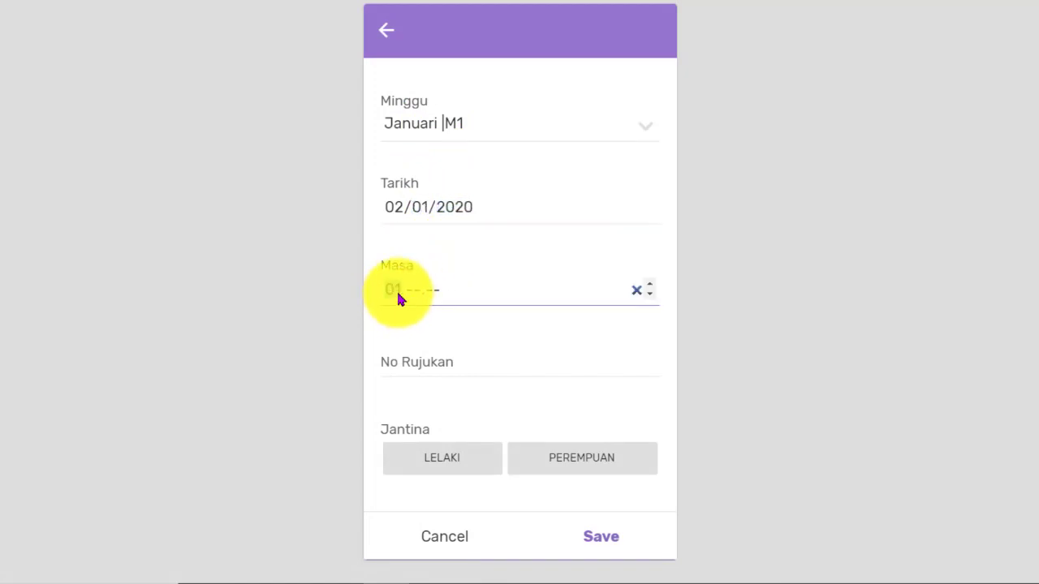
{"action": "type", "text": "0.10.58"}
{"action": "left_click", "coordinate": [459, 368]}
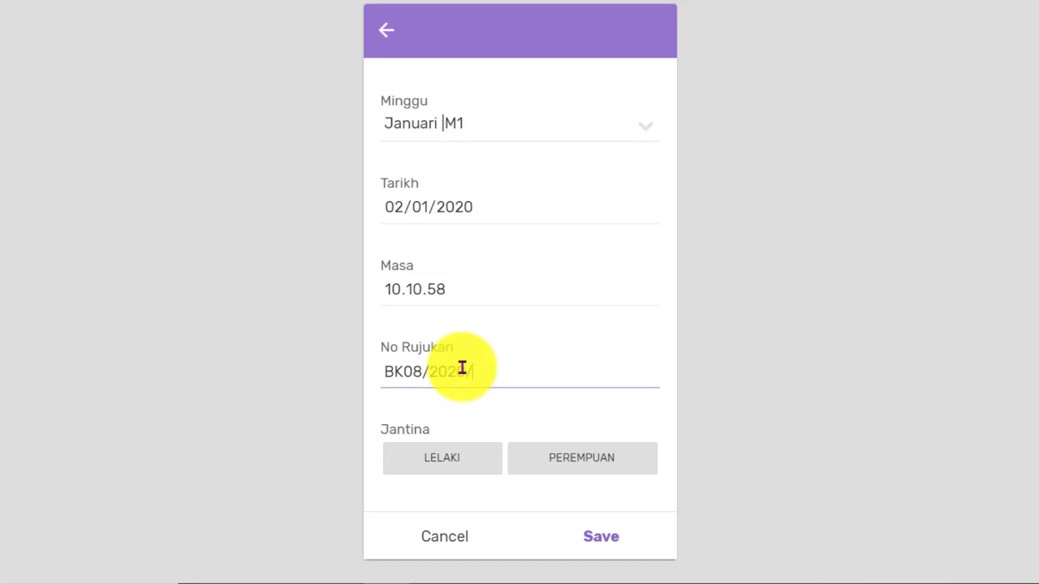
Set Jantina to PEREMPUAN, Bangsa to MELAYU and Fokus to PPS
{"action": "scroll", "coordinate": [457, 455], "scroll_direction": "down", "scroll_amount": 1}
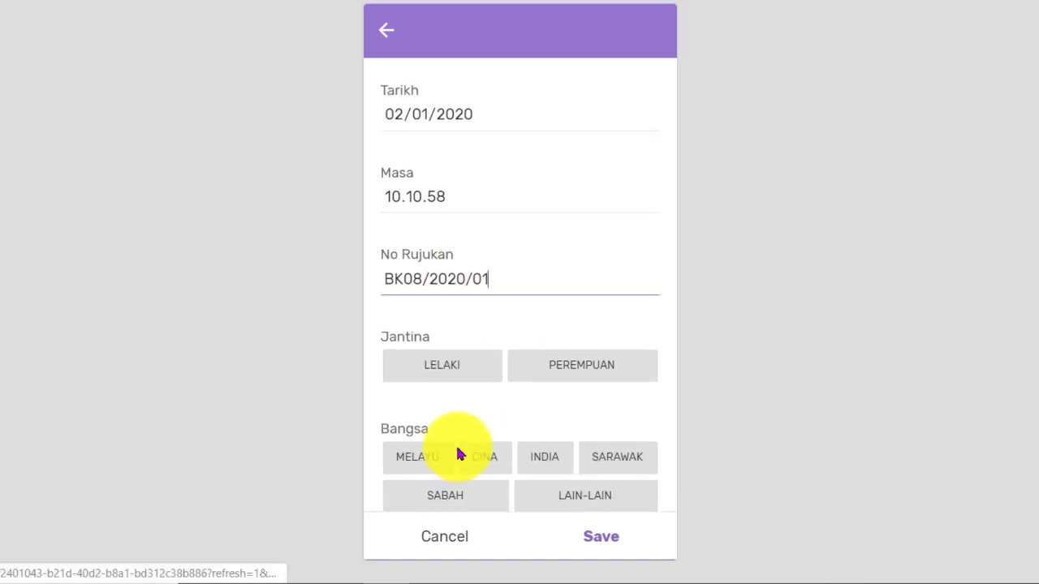
{"action": "left_click", "coordinate": [462, 367]}
{"action": "scroll", "coordinate": [488, 375], "scroll_direction": "down", "scroll_amount": 1}
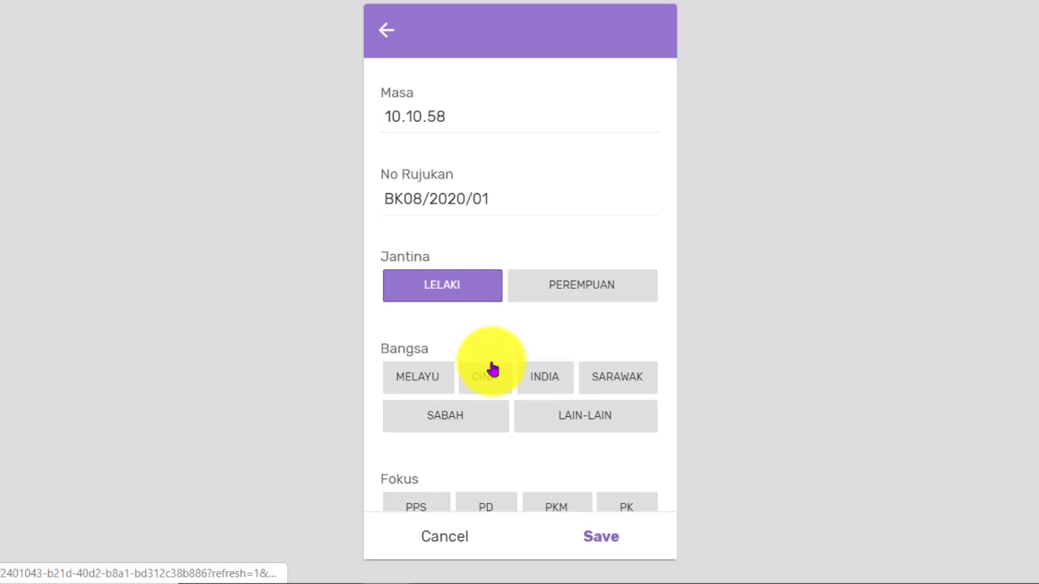
{"action": "left_click", "coordinate": [561, 269]}
{"action": "scroll", "coordinate": [511, 370], "scroll_direction": "down", "scroll_amount": 1}
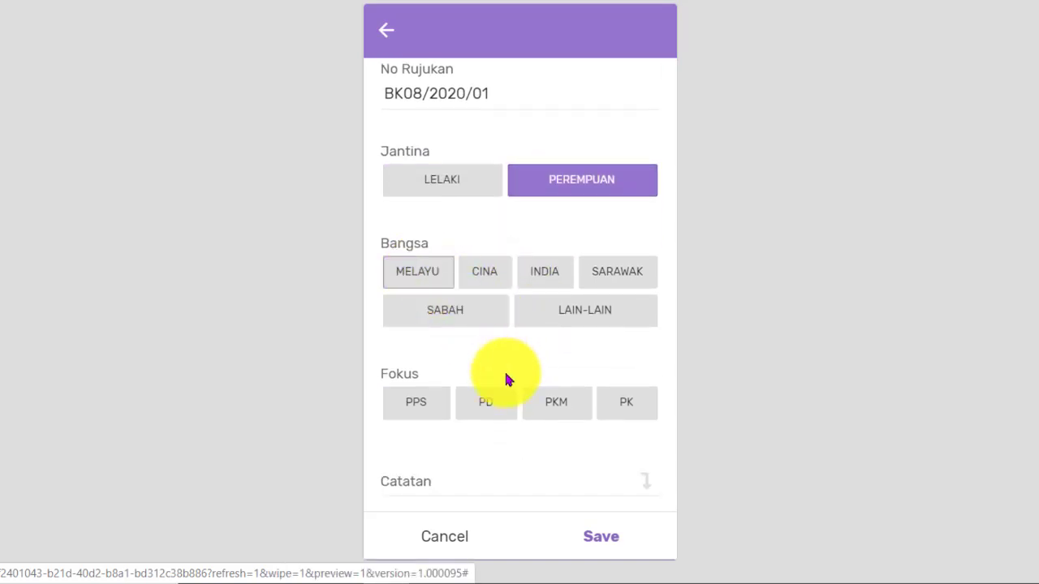
{"action": "scroll", "coordinate": [503, 381], "scroll_direction": "down", "scroll_amount": 1}
{"action": "left_click", "coordinate": [415, 187]}
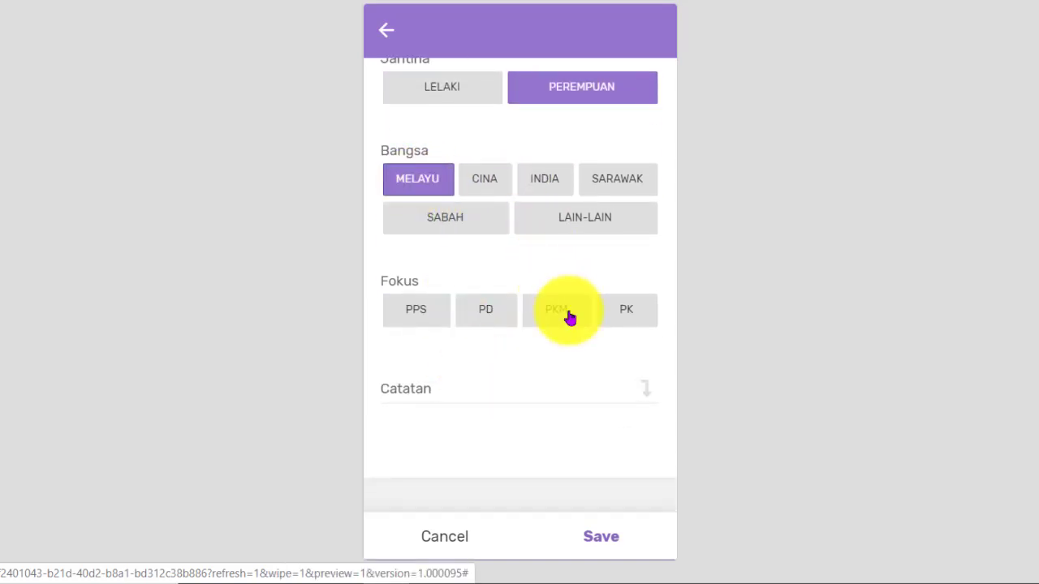
{"action": "scroll", "coordinate": [504, 349], "scroll_direction": "up", "scroll_amount": 1}
{"action": "left_click", "coordinate": [413, 403]}
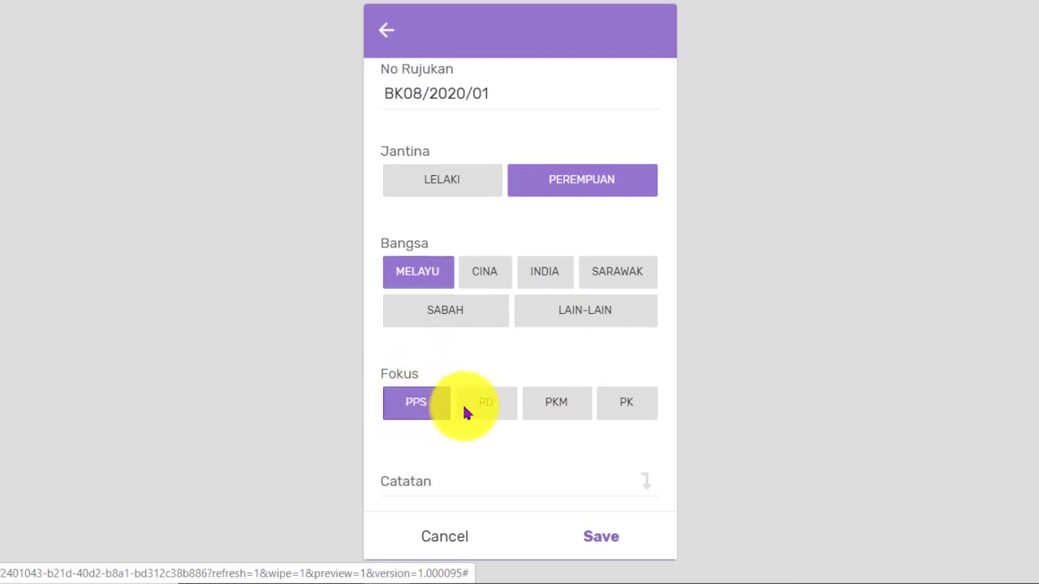
{"action": "scroll", "coordinate": [487, 422], "scroll_direction": "down", "scroll_amount": 1}
{"action": "scroll", "coordinate": [516, 435], "scroll_direction": "down", "scroll_amount": 1}
Add the Catatan note 'Memujuk klien untuk berada di sekolah' and save the record
{"action": "left_click", "coordinate": [479, 387]}
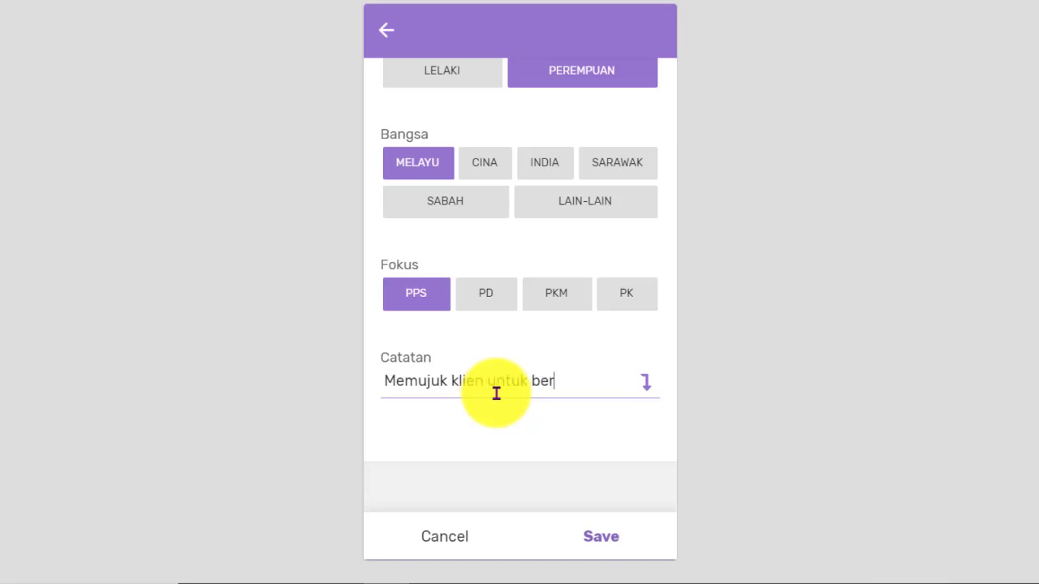
{"action": "type", "text": "Memujuk klien untuk berada di sekolah bersama kawan-kawan"}
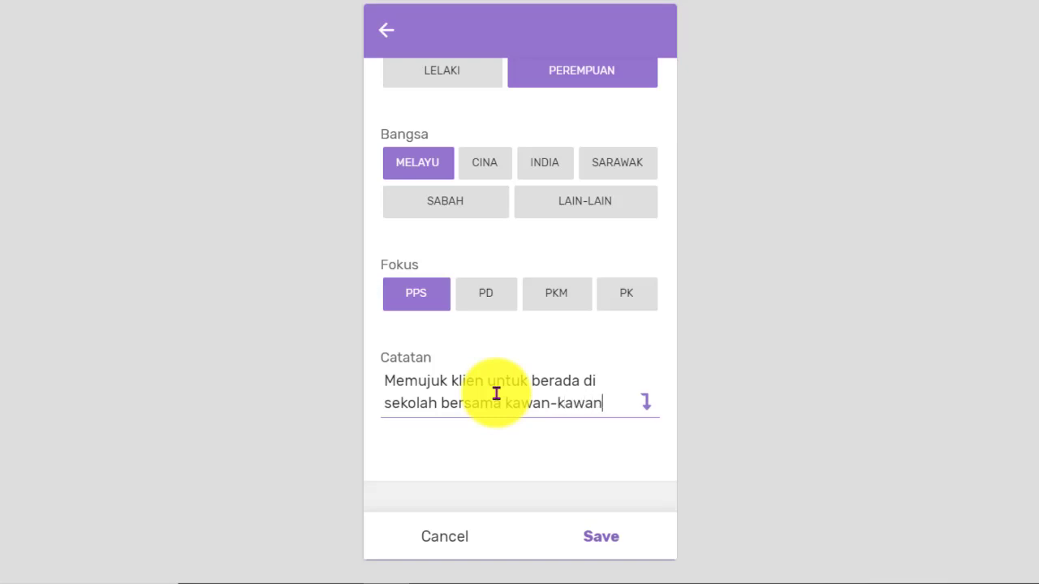
{"action": "scroll", "coordinate": [619, 359], "scroll_direction": "up", "scroll_amount": 5}
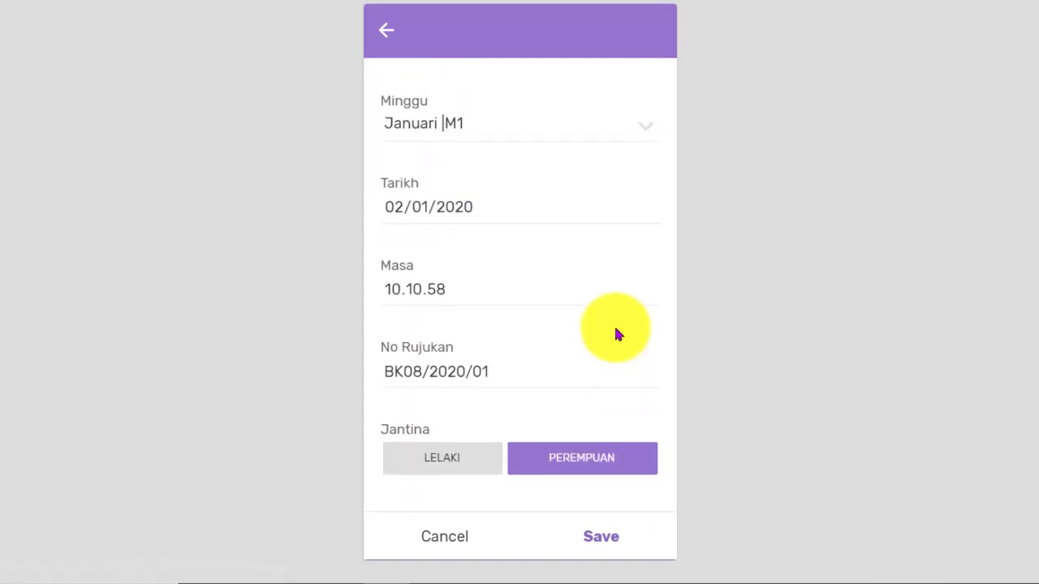
{"action": "scroll", "coordinate": [554, 328], "scroll_direction": "down", "scroll_amount": 5}
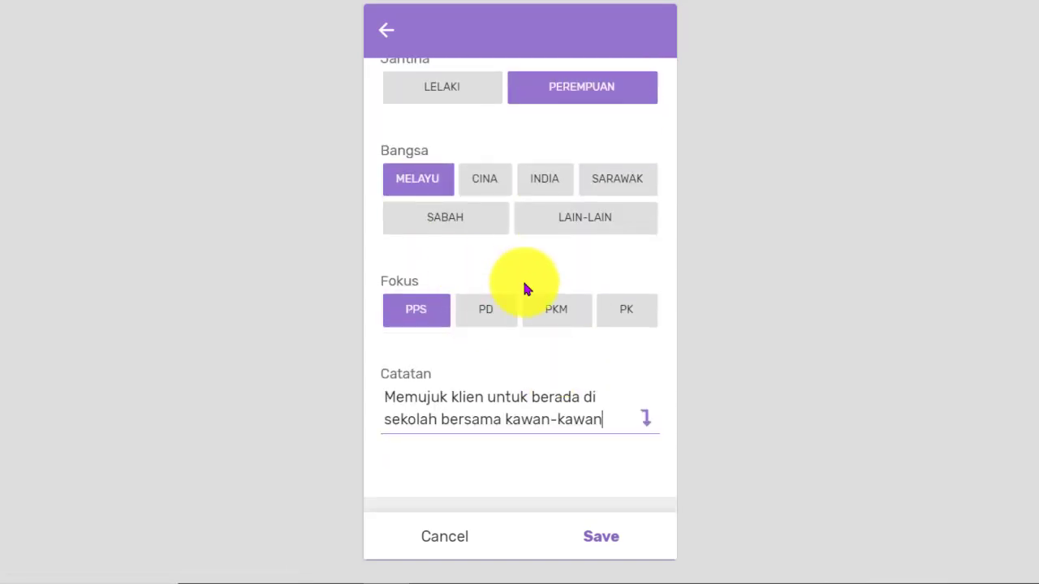
{"action": "scroll", "coordinate": [517, 297], "scroll_direction": "down", "scroll_amount": 1}
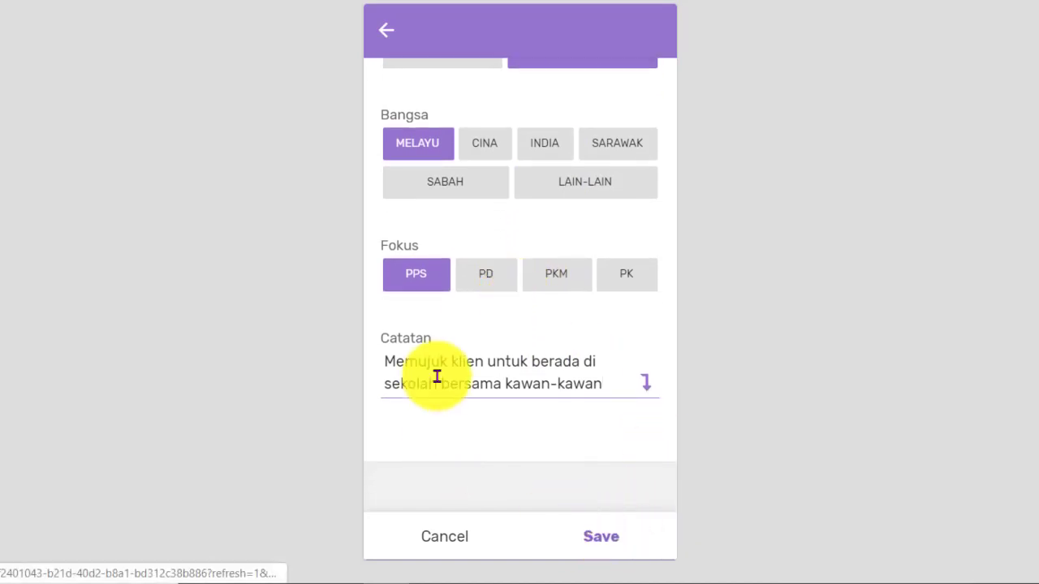
{"action": "left_click", "coordinate": [601, 546]}
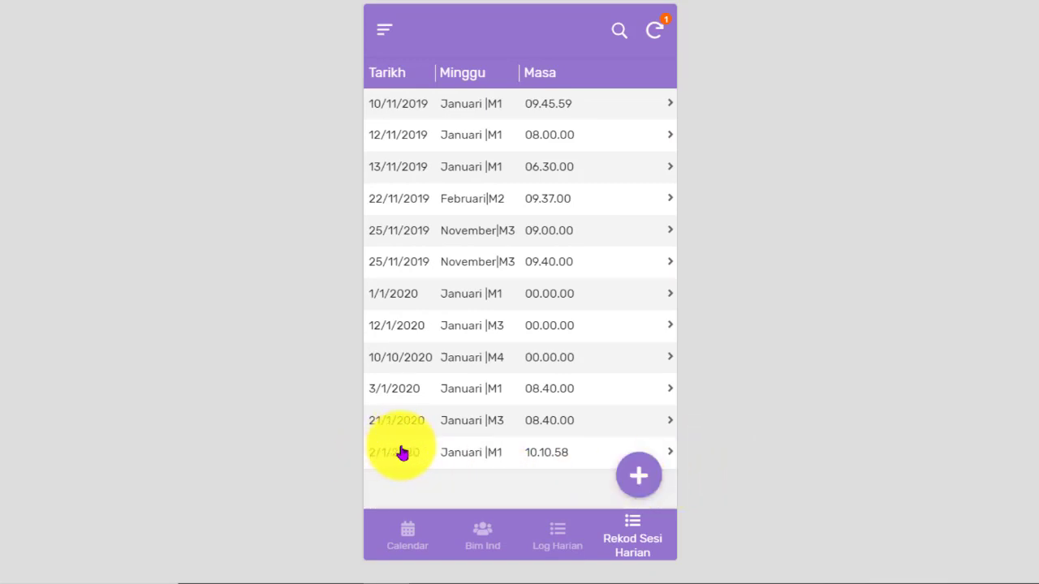
View the details of the new 2/1/2020 session record
{"action": "left_click", "coordinate": [539, 455]}
{"action": "scroll", "coordinate": [514, 262], "scroll_direction": "down", "scroll_amount": 1}
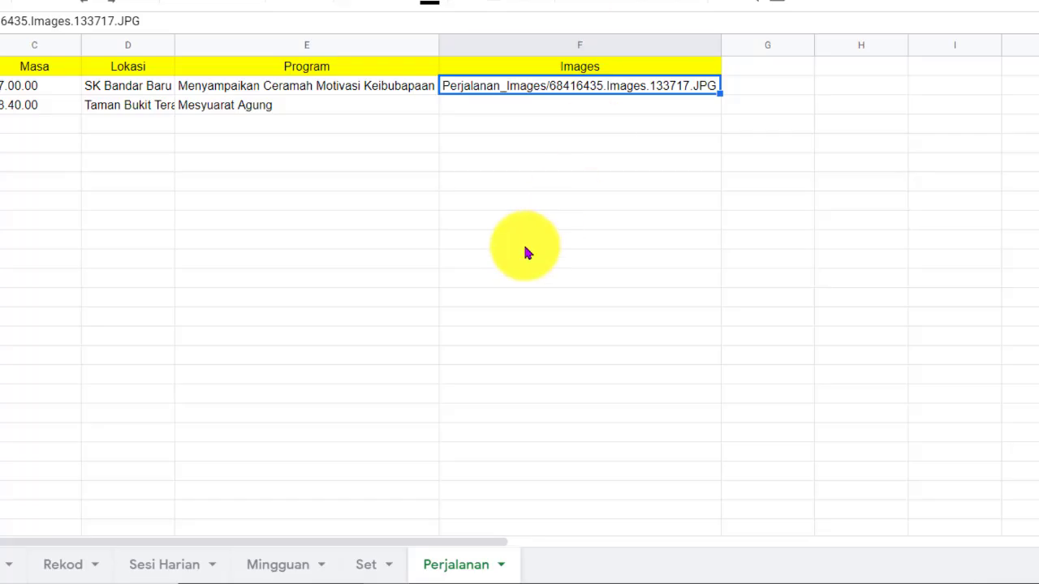
{"action": "left_click", "coordinate": [526, 248]}
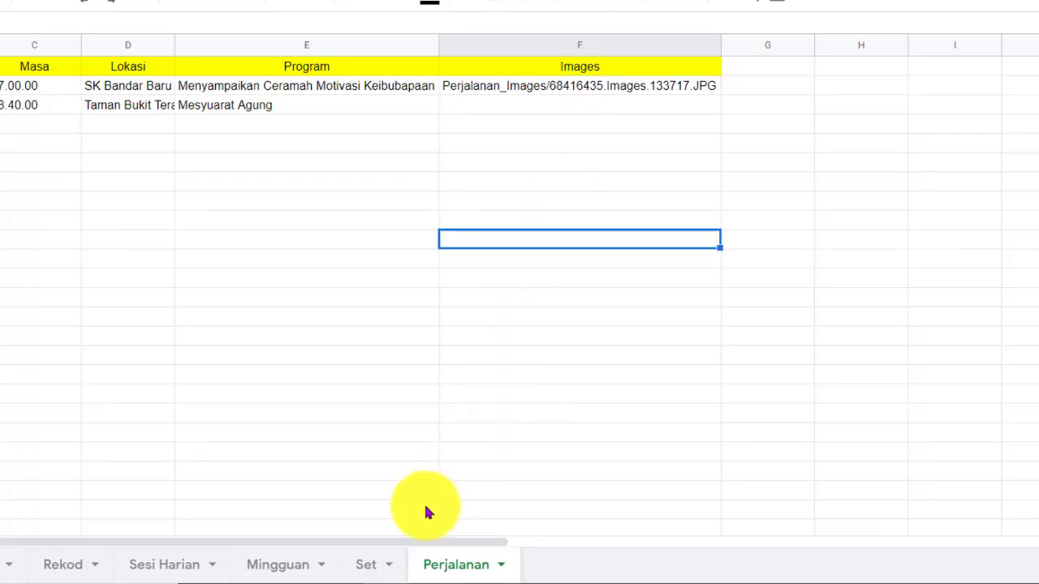
On the Sesi Harian sheet, widen column I to read the new note in row 13
{"action": "left_click", "coordinate": [167, 569]}
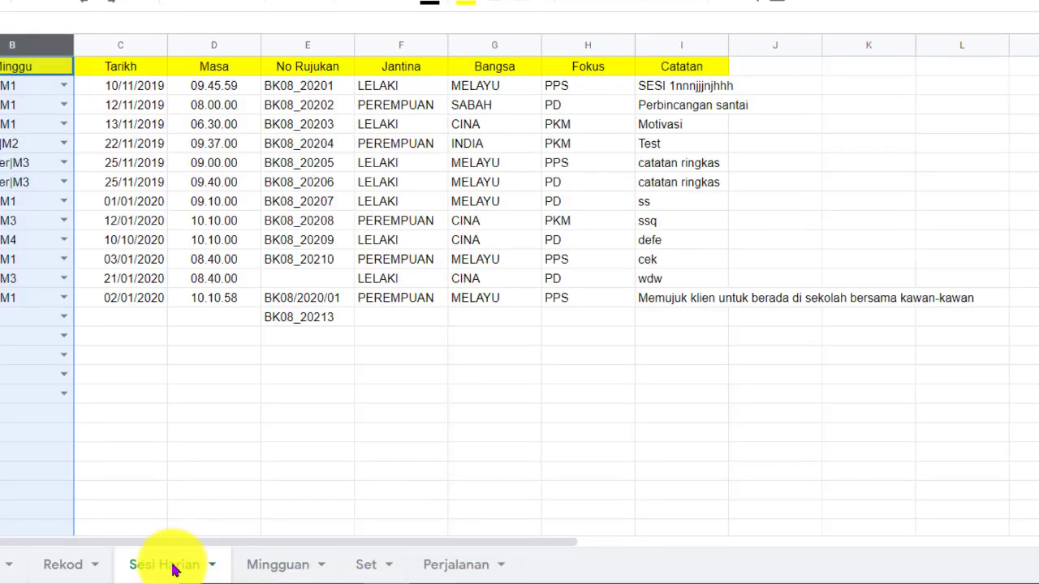
{"action": "left_click", "coordinate": [240, 414]}
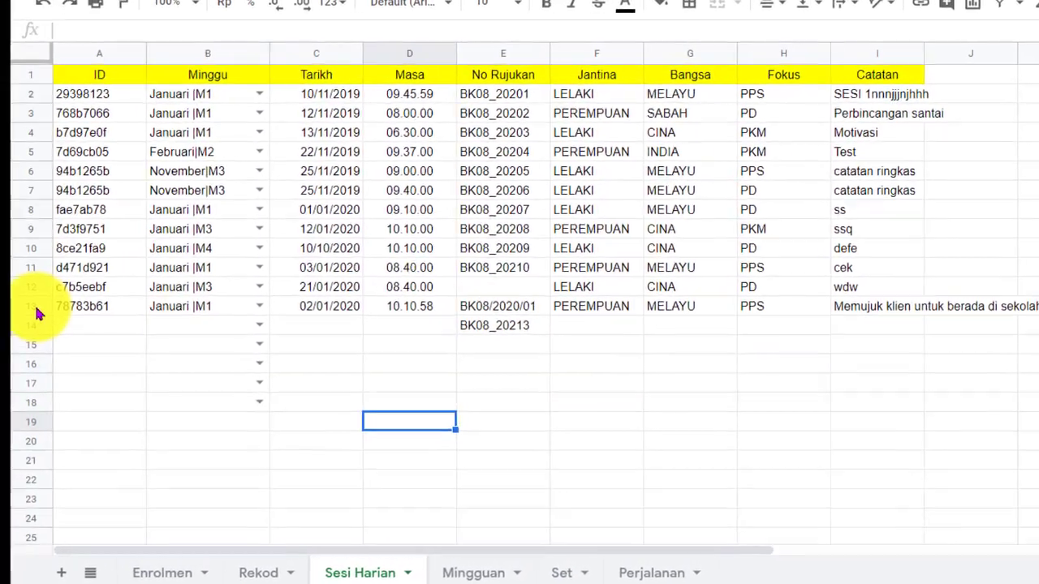
{"action": "left_click", "coordinate": [49, 304]}
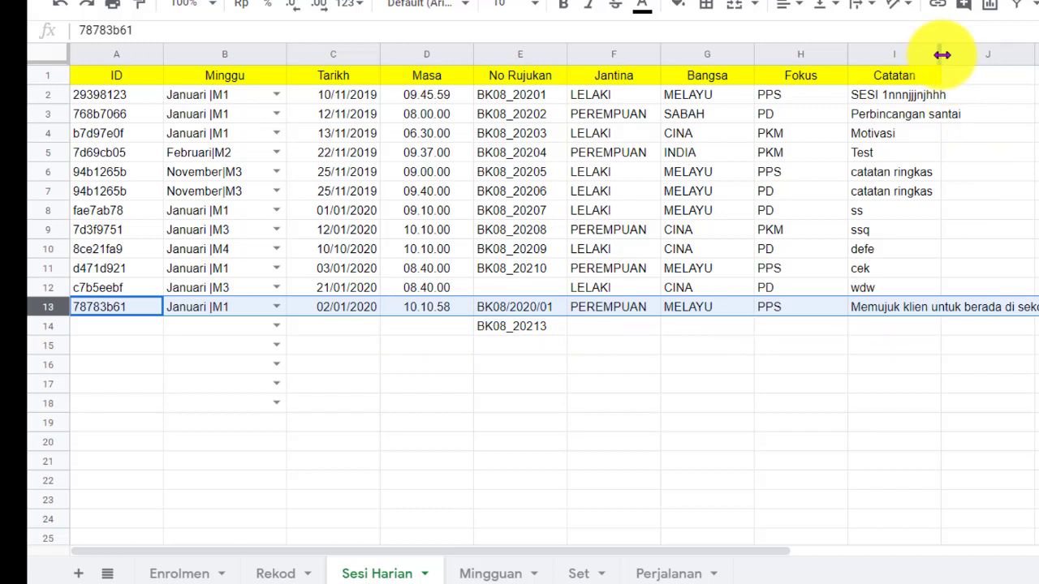
{"action": "left_click_drag", "start_coordinate": [939, 53], "coordinate": [1038, 53]}
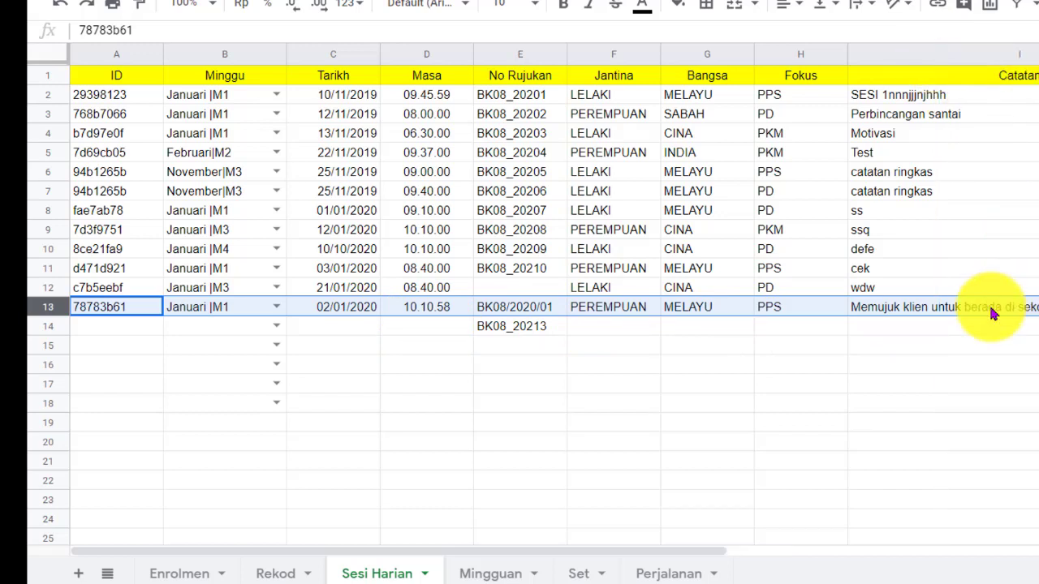
{"action": "left_click", "coordinate": [928, 313]}
Check the Minggu value in B13, then select A2 on the Mingguan sheet
{"action": "left_click", "coordinate": [45, 307]}
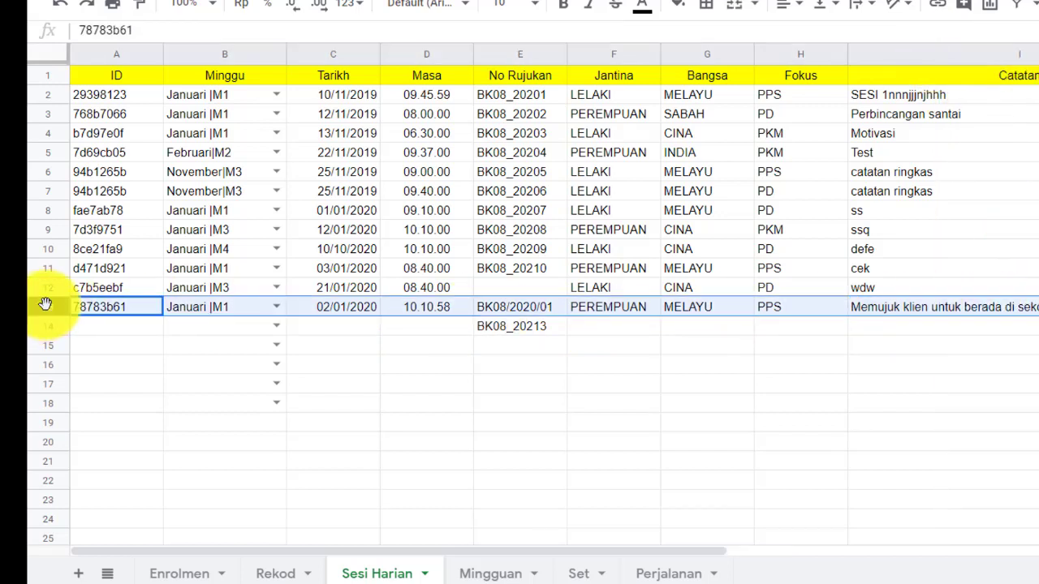
{"action": "left_click", "coordinate": [520, 402]}
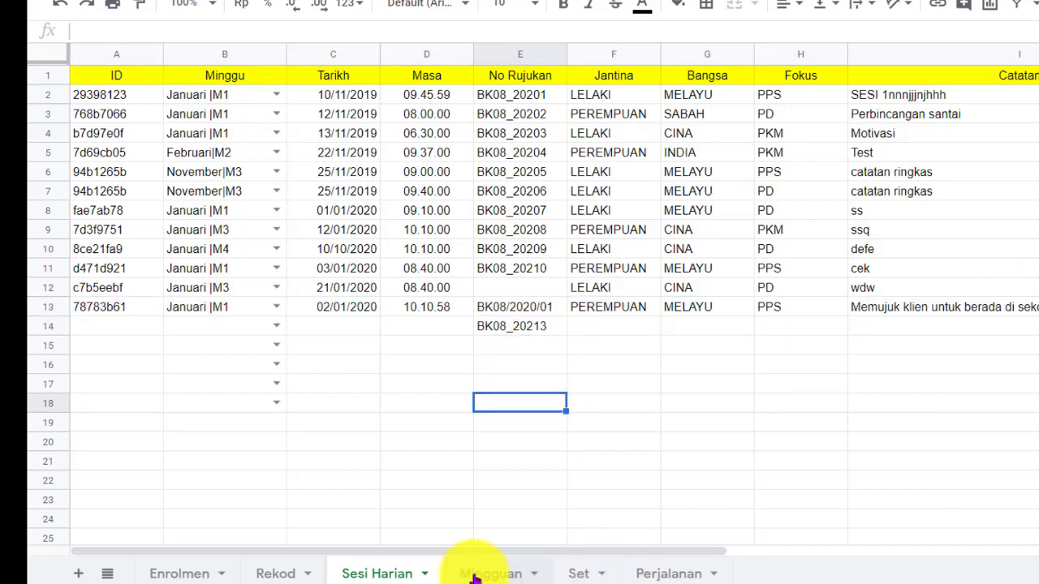
{"action": "left_click", "coordinate": [241, 311]}
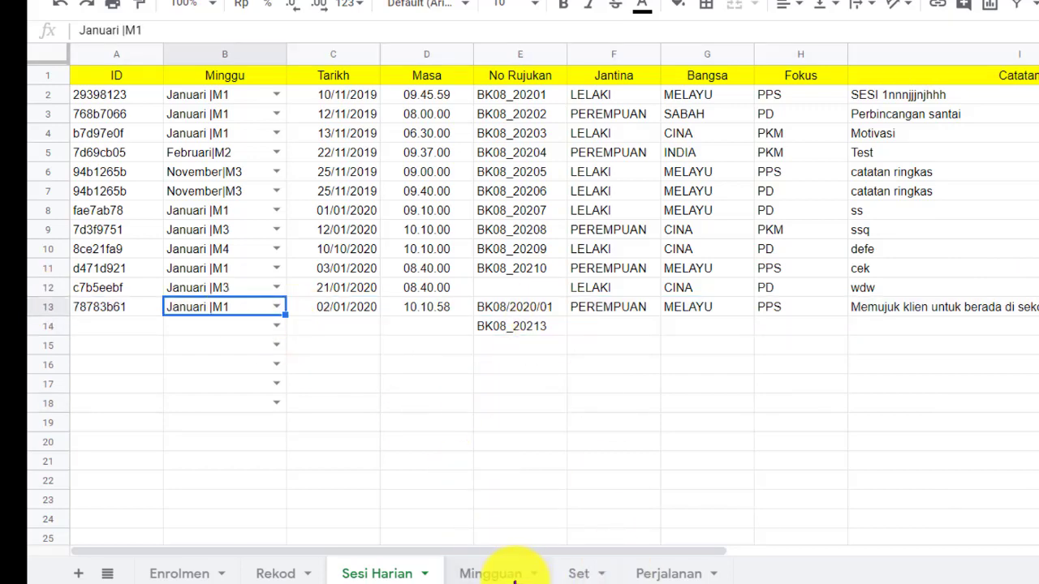
{"action": "left_click", "coordinate": [515, 574]}
{"action": "left_click", "coordinate": [122, 96]}
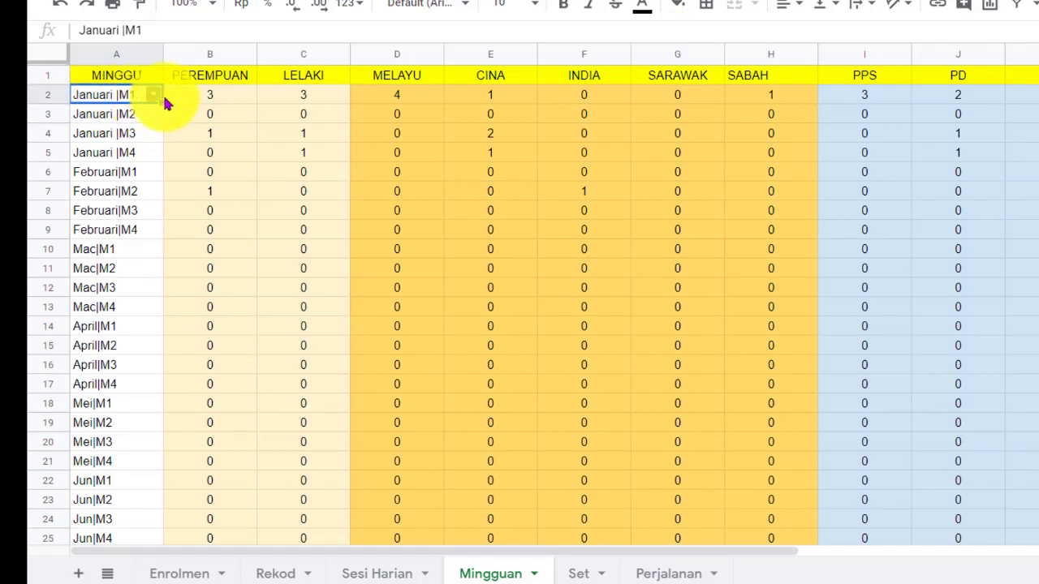
Review the COUNTIFS formulas in B2 and C2 and centre the SABAH heading in H1
{"action": "left_click", "coordinate": [308, 100]}
{"action": "left_click", "coordinate": [213, 95]}
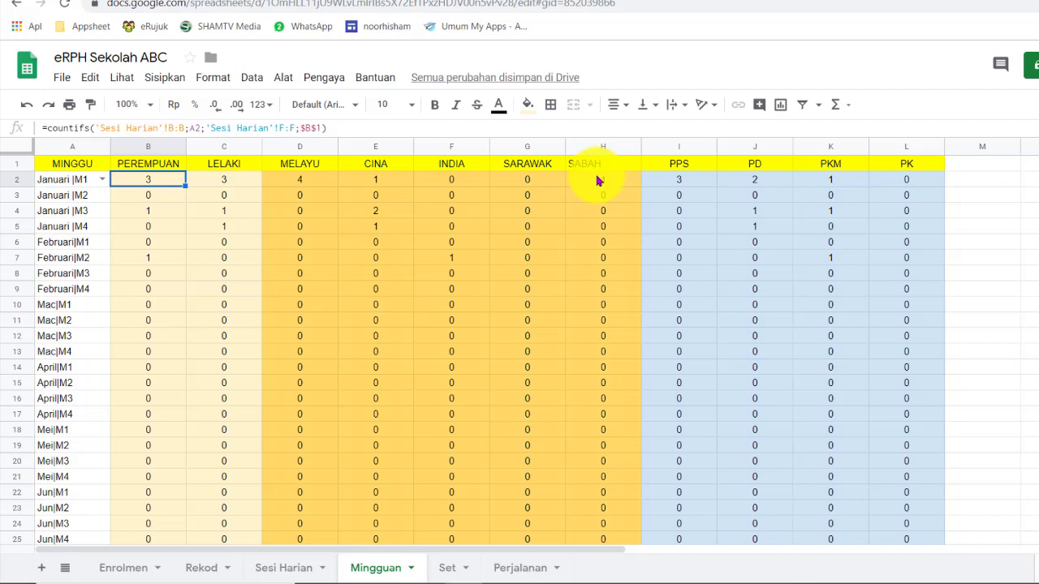
{"action": "left_click", "coordinate": [605, 163]}
{"action": "left_click", "coordinate": [614, 105]}
{"action": "left_click", "coordinate": [631, 130]}
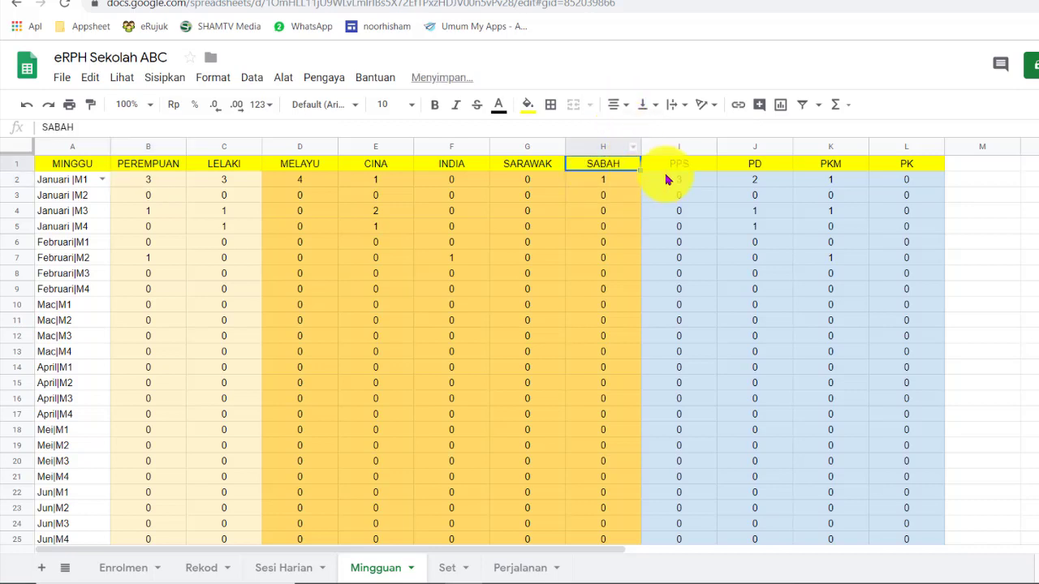
Review the COUNTIFS formulas for the PPS, PD, PKM and PK columns in I2–L2
{"action": "left_click", "coordinate": [665, 179]}
{"action": "left_click", "coordinate": [683, 146]}
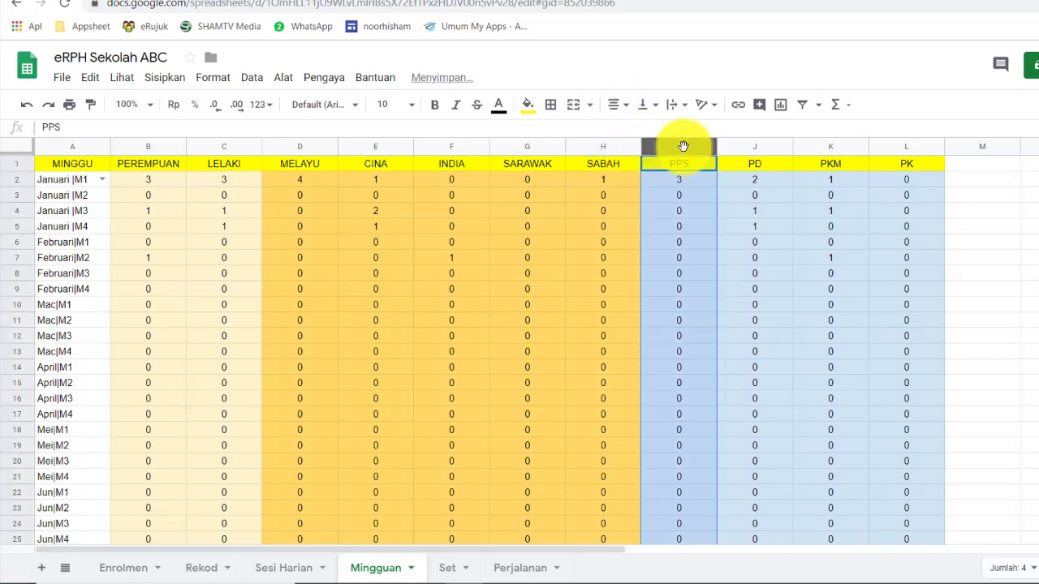
{"action": "left_click", "coordinate": [678, 184]}
{"action": "left_click", "coordinate": [754, 146]}
{"action": "left_click", "coordinate": [758, 182]}
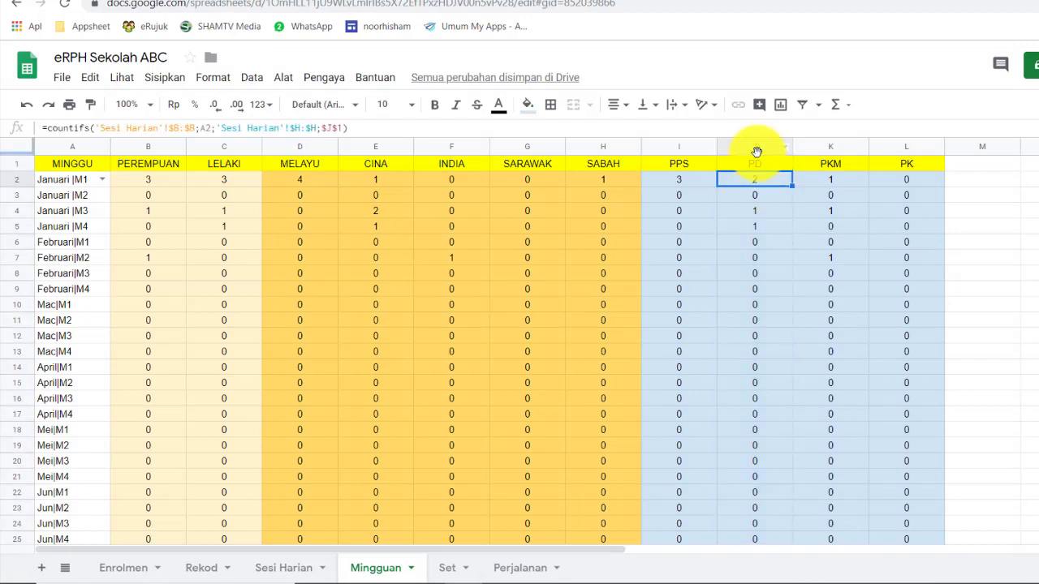
{"action": "left_click", "coordinate": [840, 148]}
{"action": "left_click", "coordinate": [839, 184]}
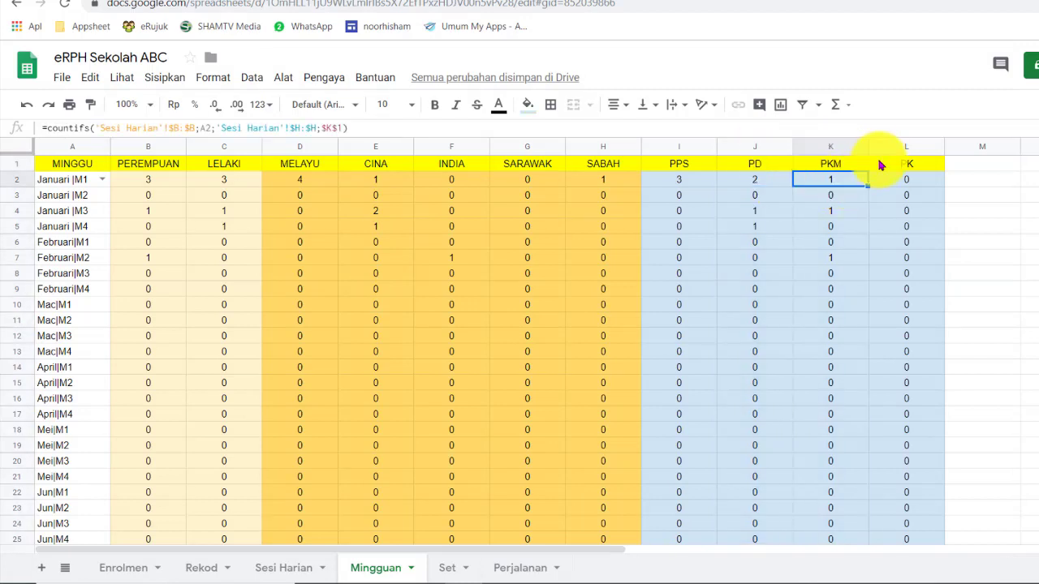
{"action": "left_click", "coordinate": [892, 148]}
{"action": "left_click", "coordinate": [901, 180]}
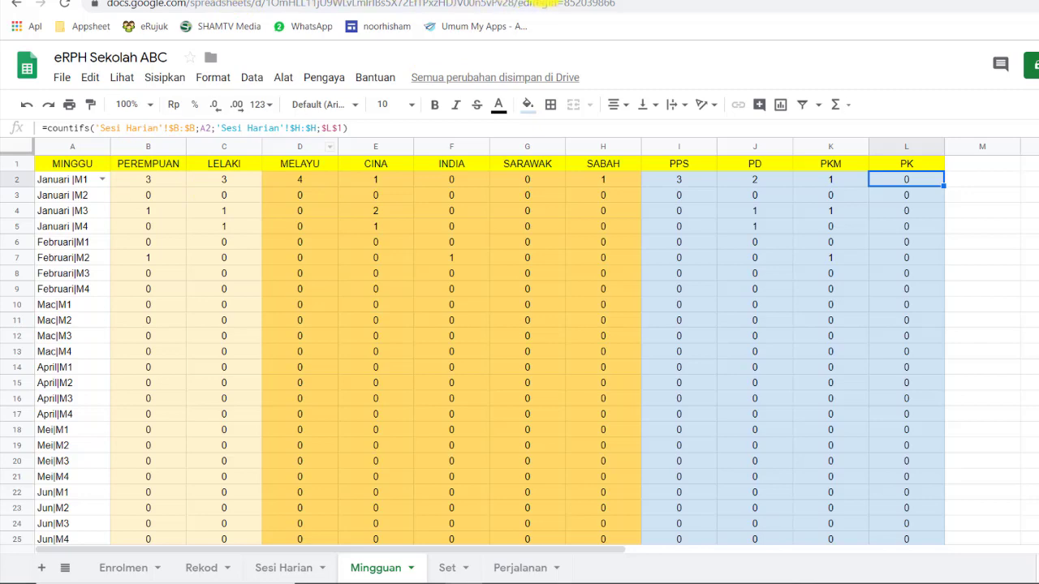
{"action": "left_click", "coordinate": [540, 1]}
In the eRPH mobile preview, show the calendar's day view for Saturday 23 November 2019
{"action": "left_click", "coordinate": [512, 2]}
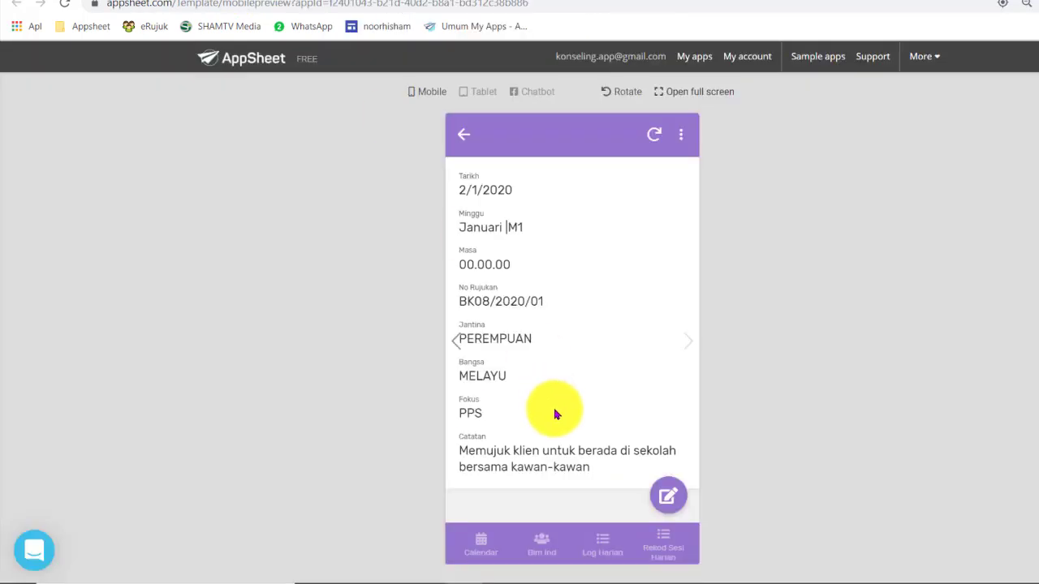
{"action": "left_click", "coordinate": [487, 548]}
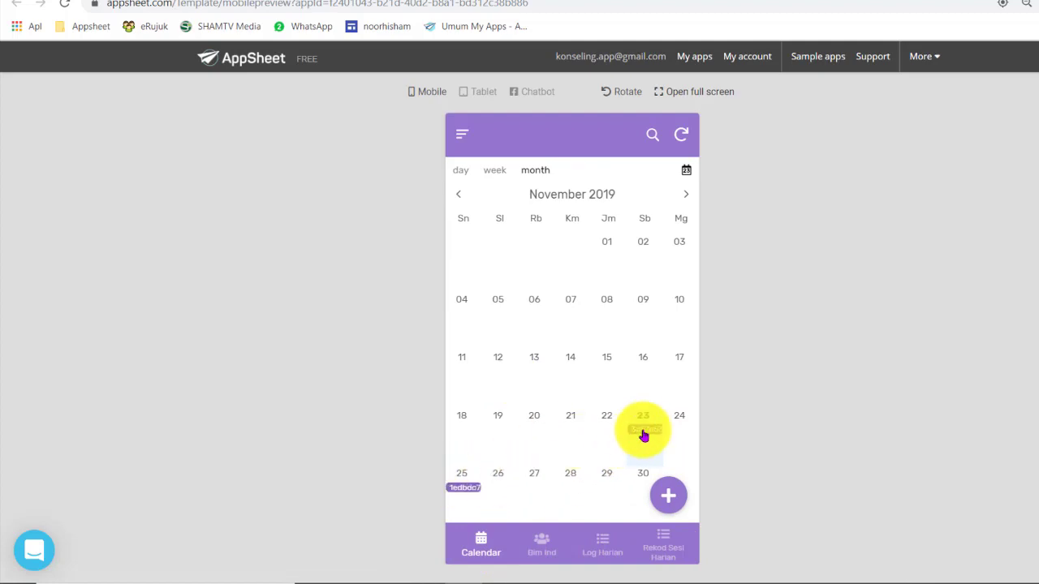
{"action": "left_click", "coordinate": [646, 432]}
{"action": "scroll", "coordinate": [590, 366], "scroll_direction": "down", "scroll_amount": 3}
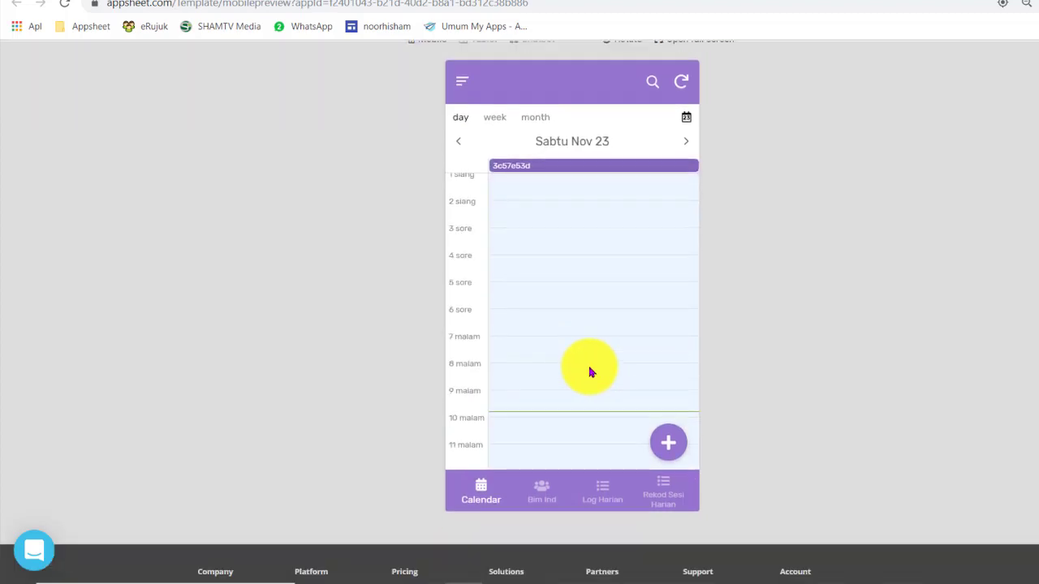
{"action": "scroll", "coordinate": [568, 341], "scroll_direction": "up", "scroll_amount": 3}
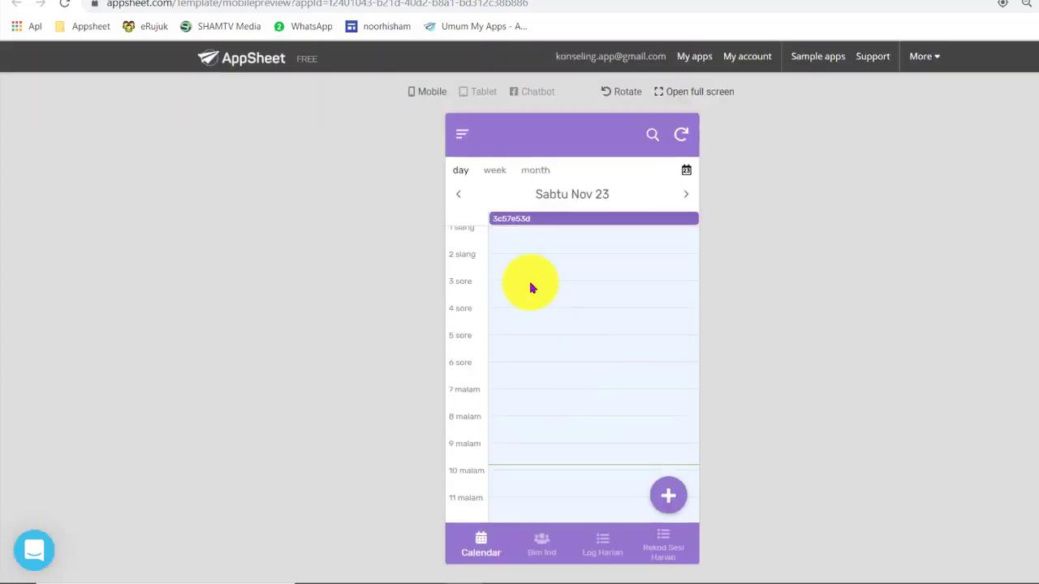
View the details of the 23 November session entry 3c57e53d, then return to the day view
{"action": "left_click", "coordinate": [512, 218]}
{"action": "scroll", "coordinate": [574, 355], "scroll_direction": "down", "scroll_amount": 1}
{"action": "scroll", "coordinate": [552, 309], "scroll_direction": "up", "scroll_amount": 1}
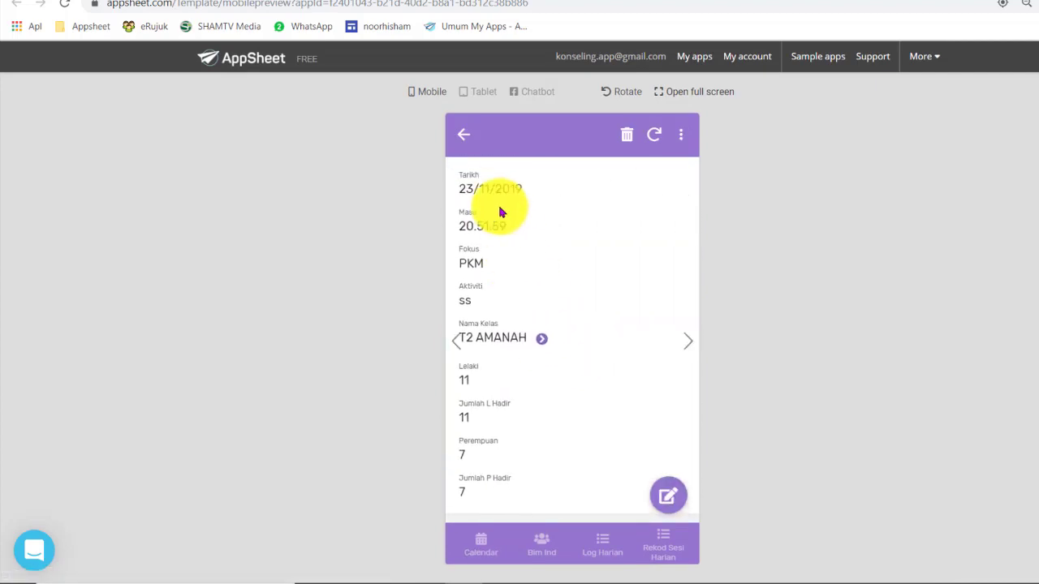
{"action": "left_click", "coordinate": [462, 135]}
{"action": "scroll", "coordinate": [645, 344], "scroll_direction": "down", "scroll_amount": 1}
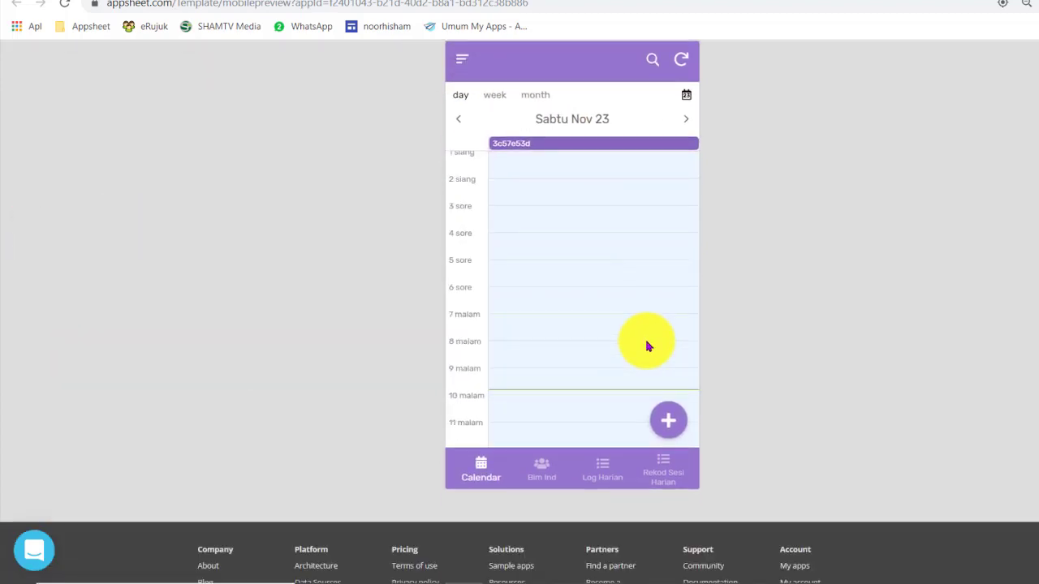
{"action": "scroll", "coordinate": [654, 343], "scroll_direction": "up", "scroll_amount": 2}
{"action": "scroll", "coordinate": [657, 344], "scroll_direction": "up", "scroll_amount": 2}
{"action": "scroll", "coordinate": [731, 363], "scroll_direction": "up", "scroll_amount": 1}
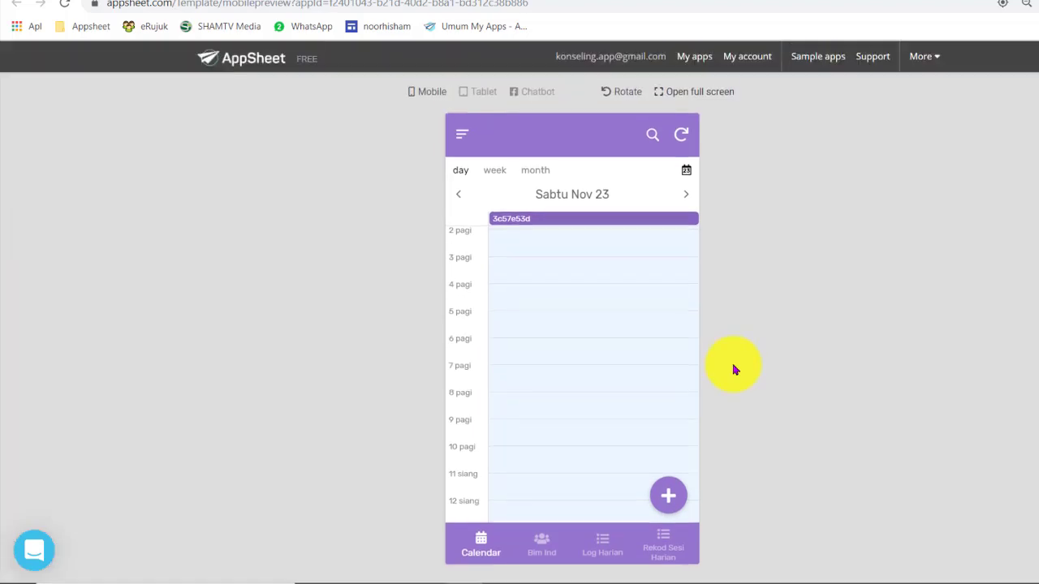
{"action": "scroll", "coordinate": [622, 329], "scroll_direction": "down", "scroll_amount": 2}
{"action": "scroll", "coordinate": [620, 332], "scroll_direction": "up", "scroll_amount": 1}
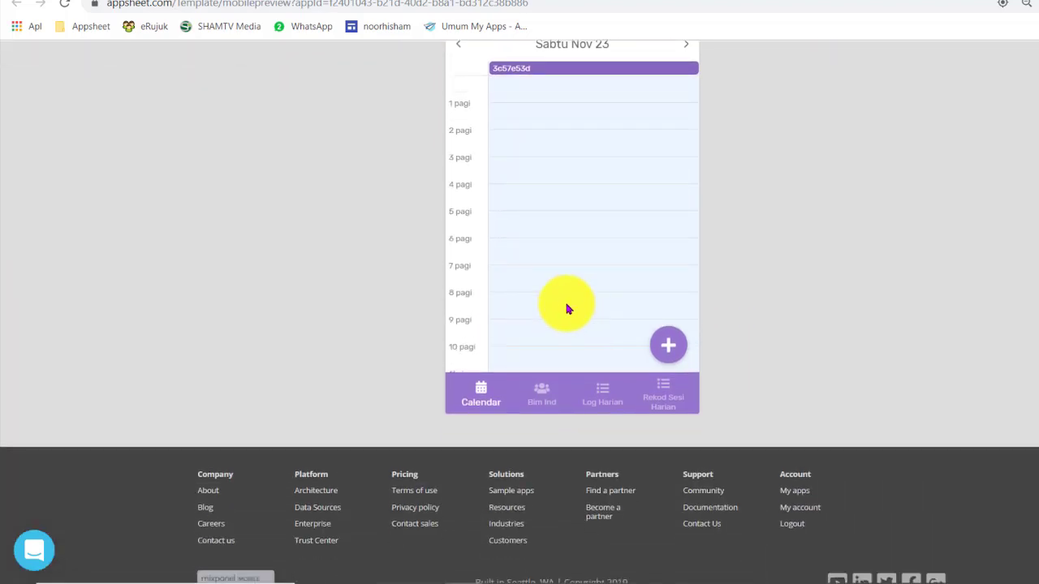
{"action": "scroll", "coordinate": [566, 313], "scroll_direction": "up", "scroll_amount": 1}
{"action": "scroll", "coordinate": [452, 236], "scroll_direction": "down", "scroll_amount": 3}
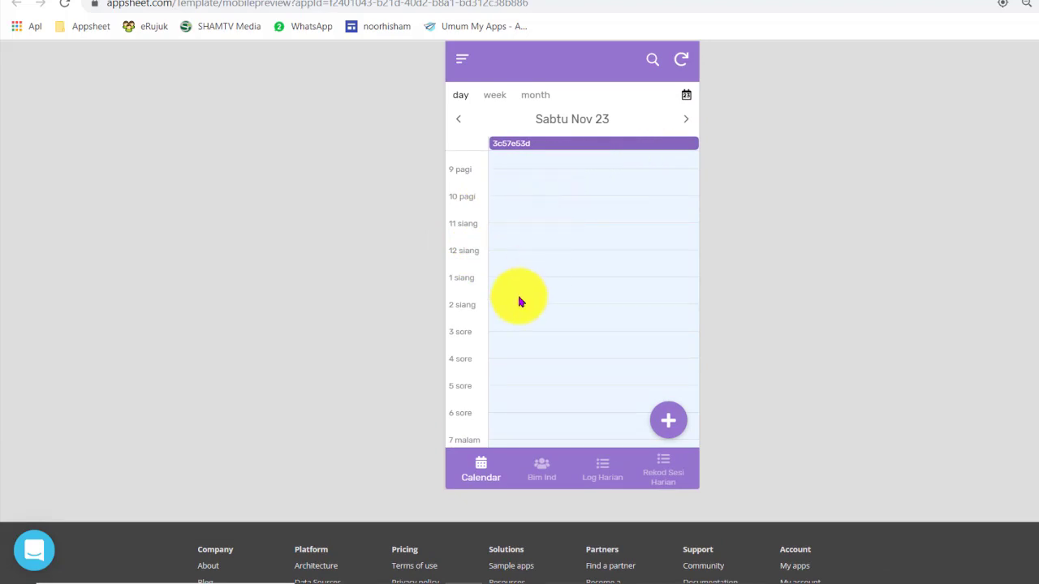
{"action": "scroll", "coordinate": [660, 448], "scroll_direction": "down", "scroll_amount": 1}
{"action": "scroll", "coordinate": [660, 447], "scroll_direction": "up", "scroll_amount": 1}
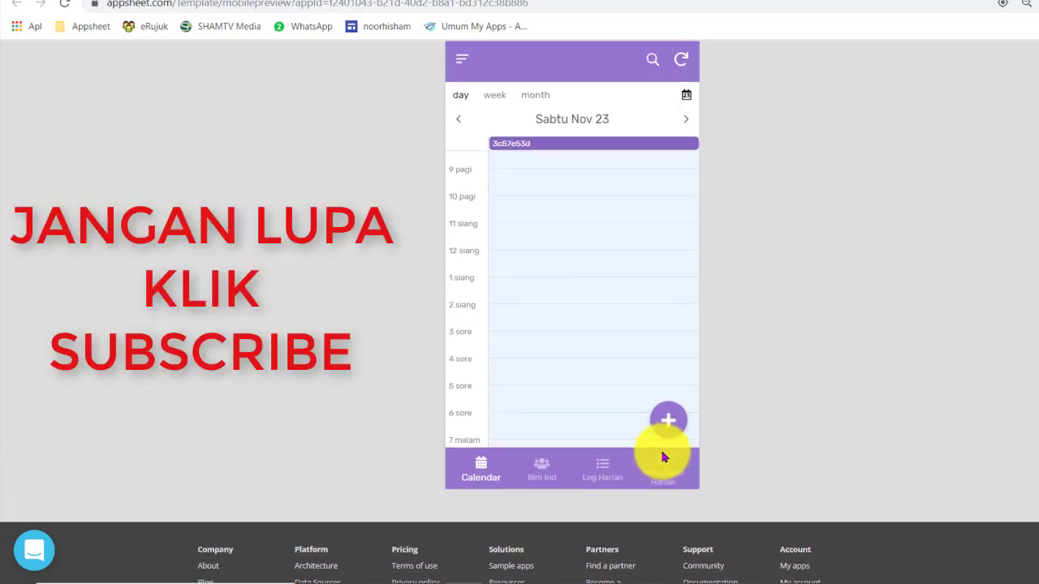
{"action": "scroll", "coordinate": [662, 457], "scroll_direction": "up", "scroll_amount": 1}
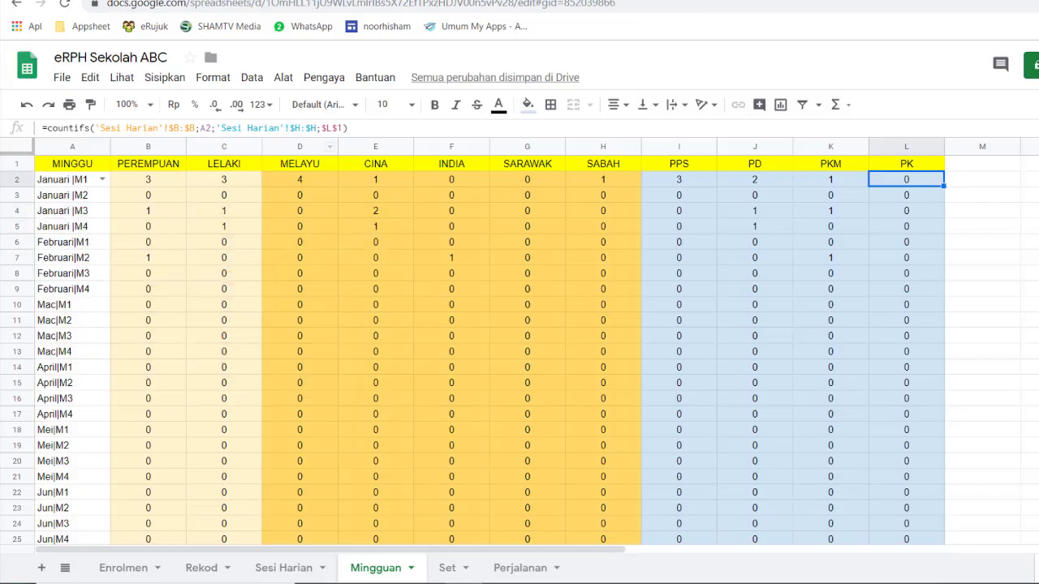
In the eRPH Sekolah ABC spreadsheet, check the sharing settings and close them unchanged with Beres
{"action": "left_click", "coordinate": [375, 258]}
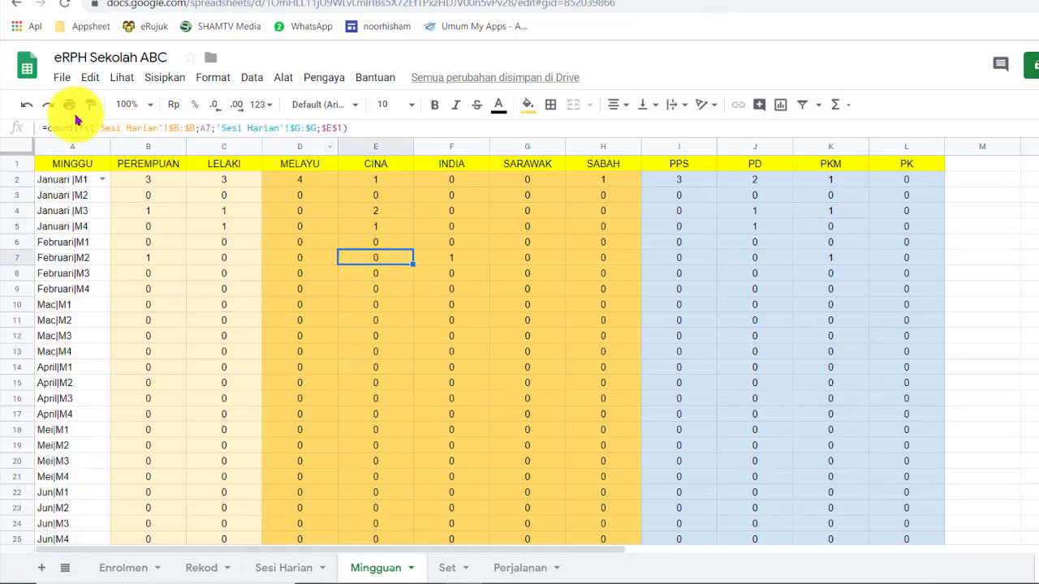
{"action": "left_click", "coordinate": [62, 80]}
{"action": "left_click", "coordinate": [114, 104]}
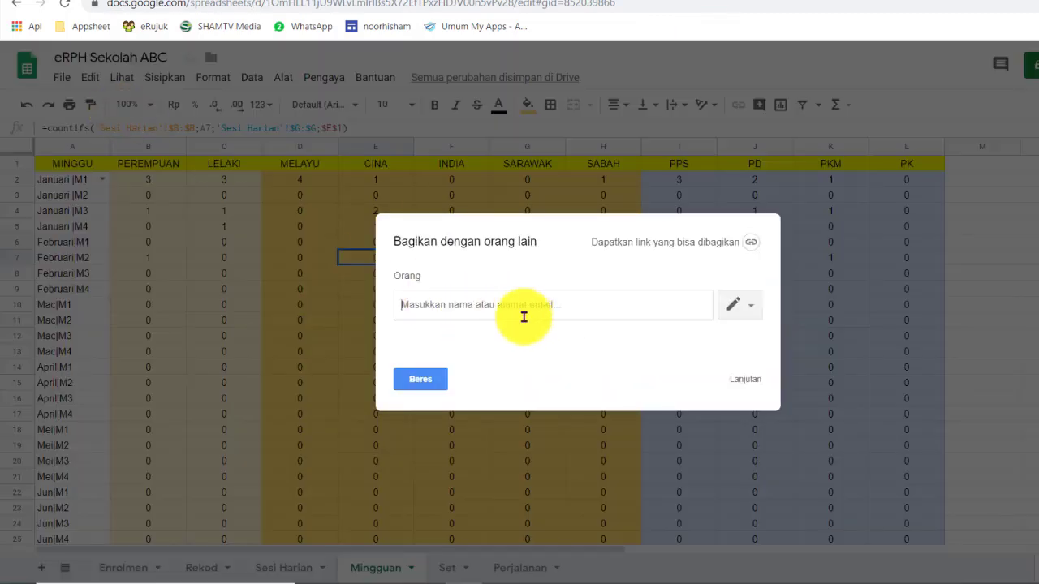
{"action": "left_click", "coordinate": [422, 380]}
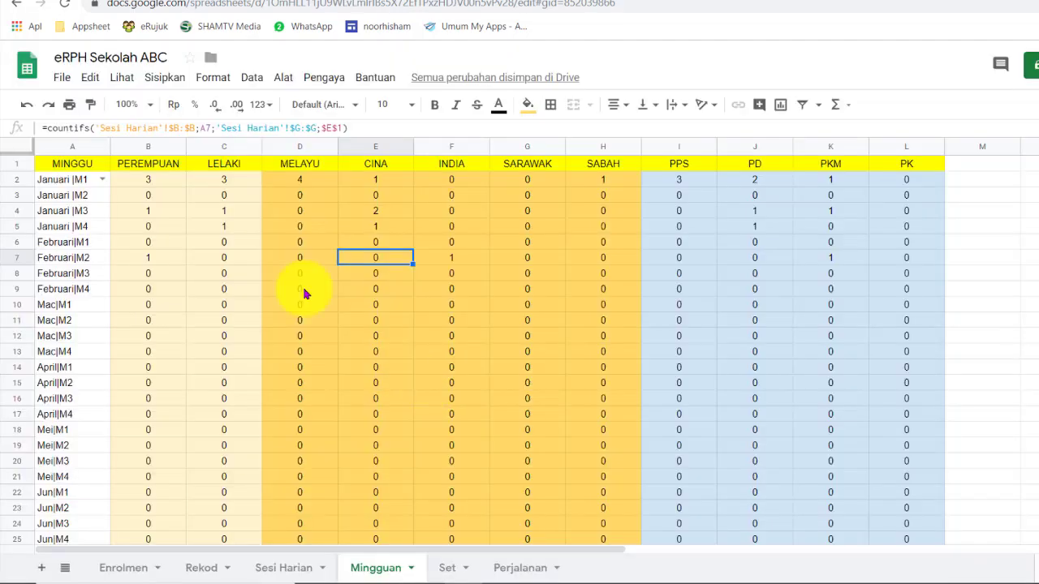
Look through the Rekod, Sesi Harian, Mingguan and Set sheets, ending on Enrolmen
{"action": "left_click", "coordinate": [203, 573]}
{"action": "left_click", "coordinate": [288, 569]}
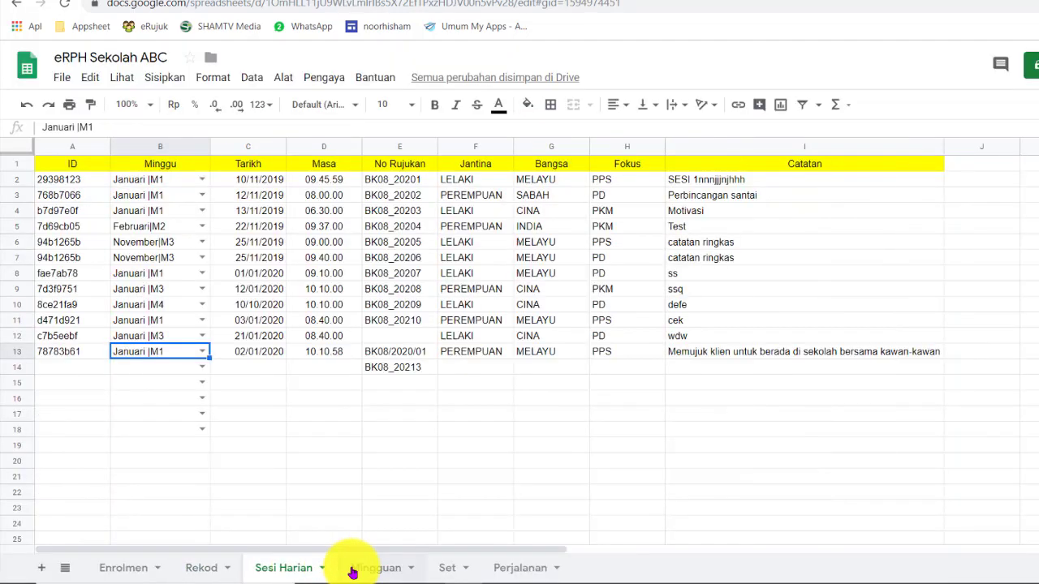
{"action": "left_click", "coordinate": [378, 569]}
{"action": "left_click", "coordinate": [439, 569]}
{"action": "left_click", "coordinate": [144, 566]}
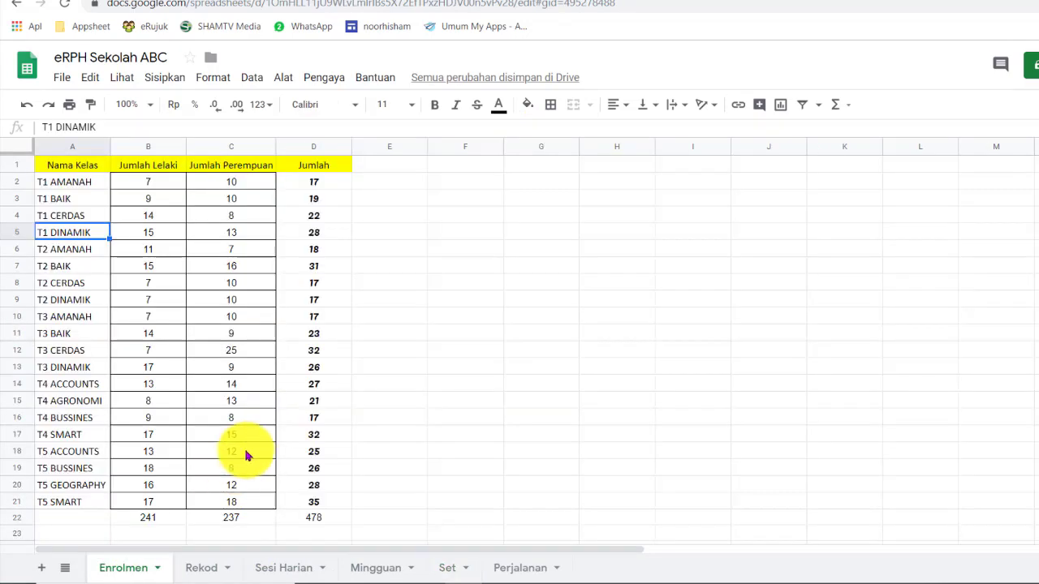